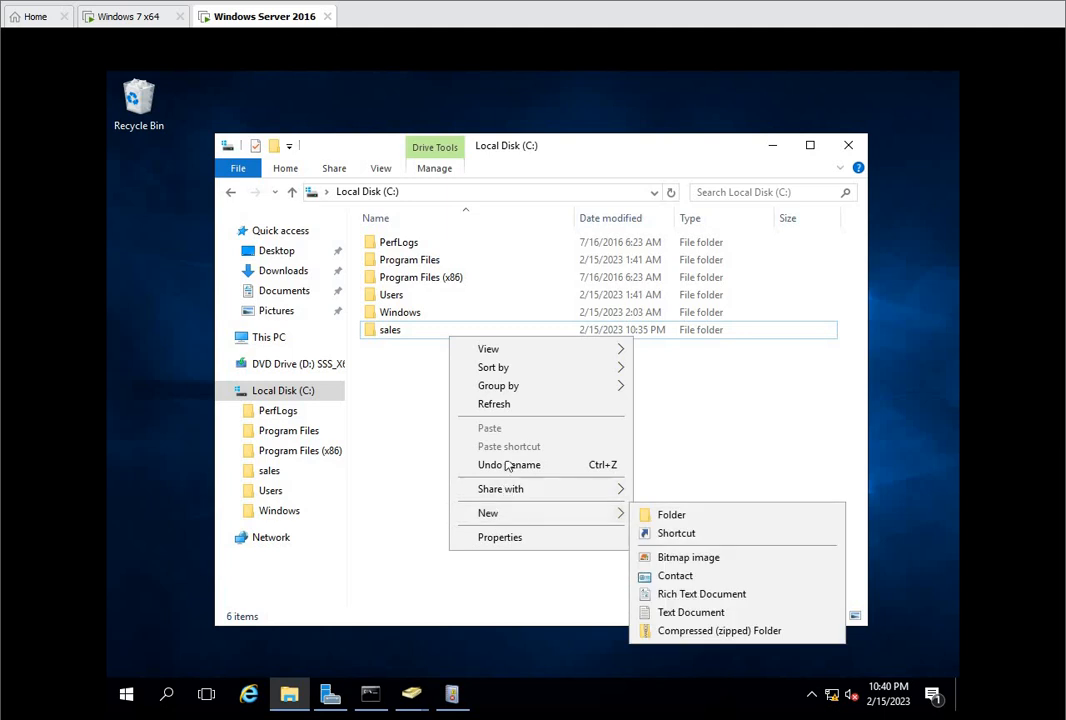
# Step: Delete the existing sales folder from Local Disk (C:)
pyautogui.click(540, 356)
pyautogui.click(503, 334)
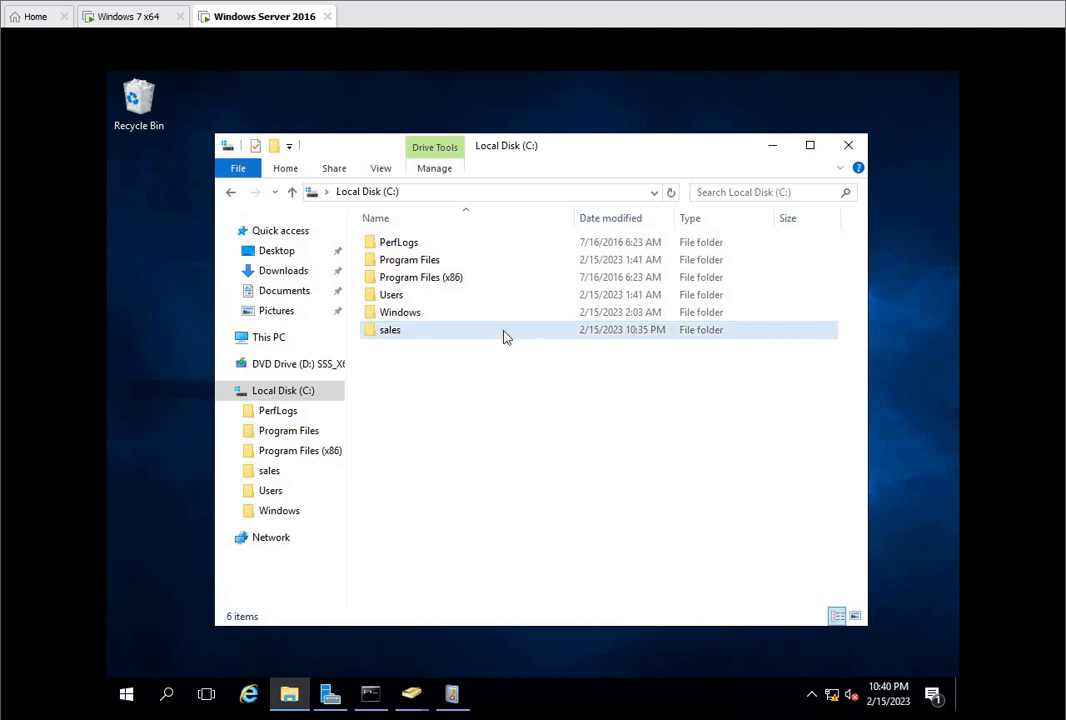
pyautogui.rightClick(503, 334)
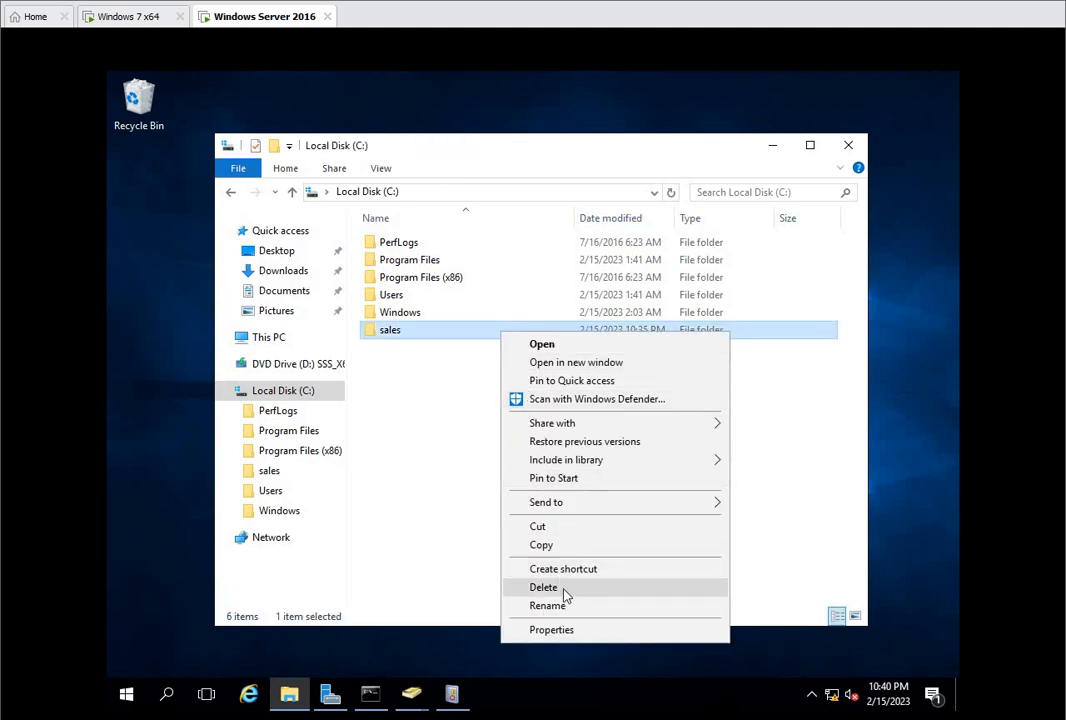
pyautogui.click(535, 587)
# Step: Create a new folder named sales on Local Disk (C:)
pyautogui.rightClick(489, 407)
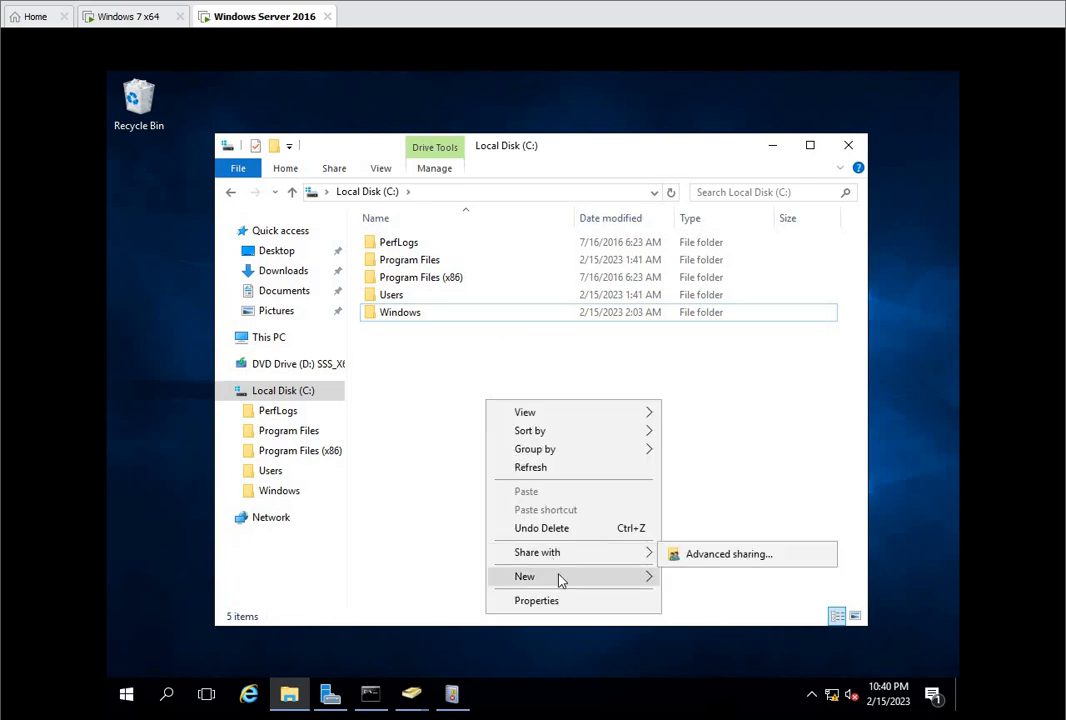
pyautogui.moveTo(653, 579)
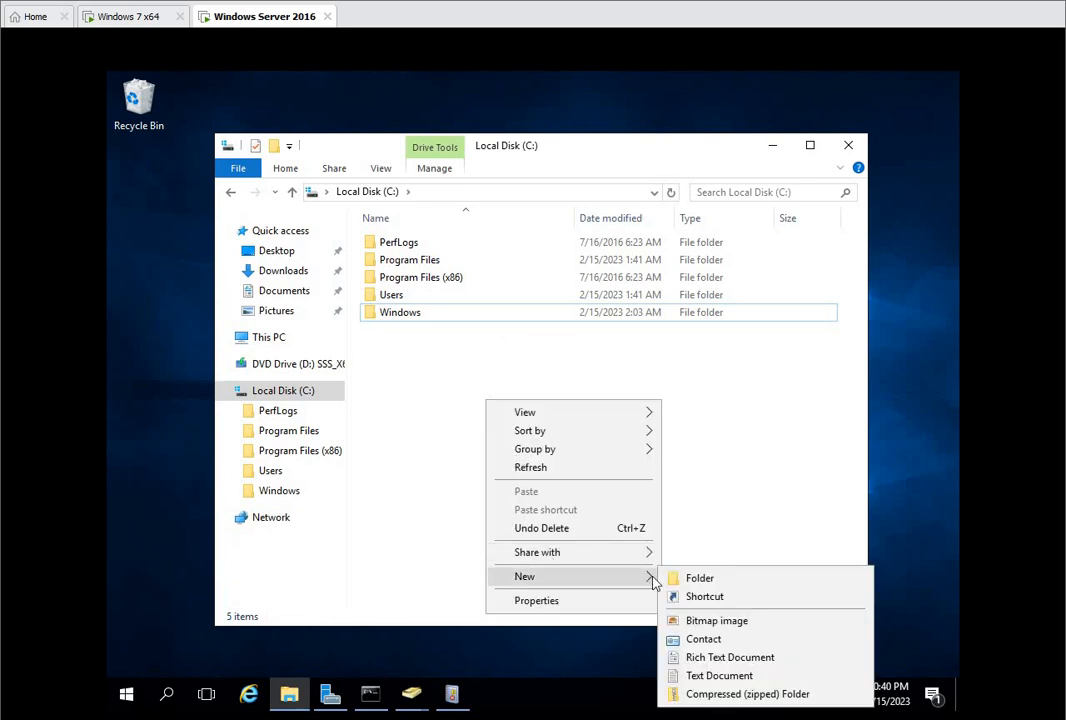
pyautogui.click(700, 576)
pyautogui.write('sales')
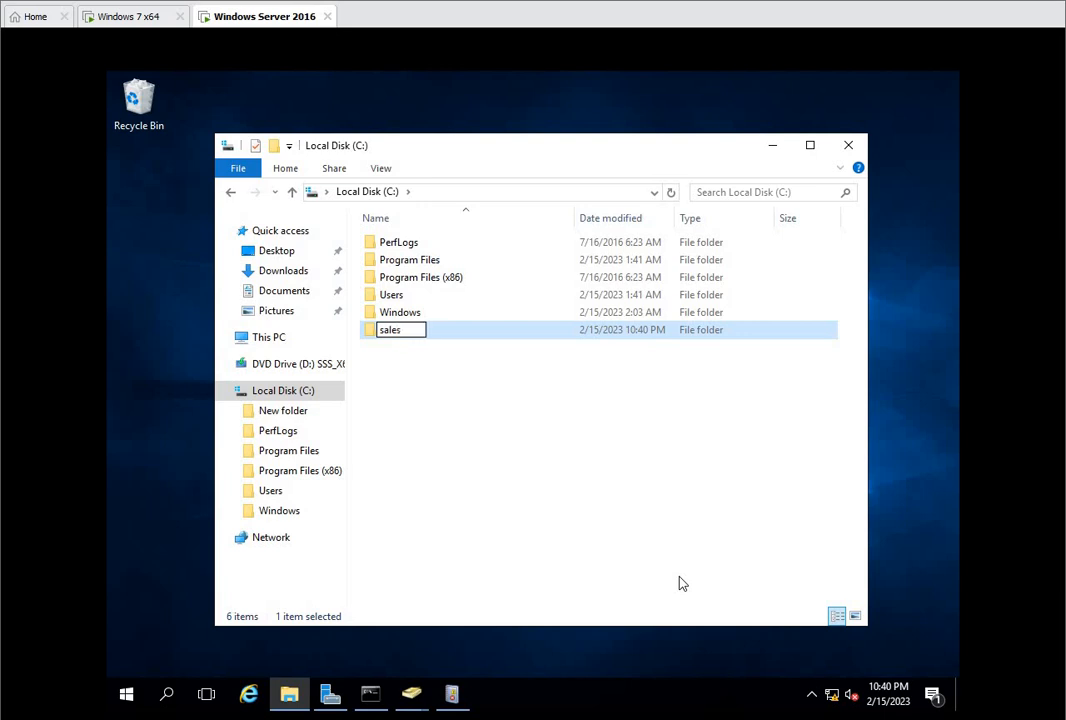
pyautogui.click(508, 498)
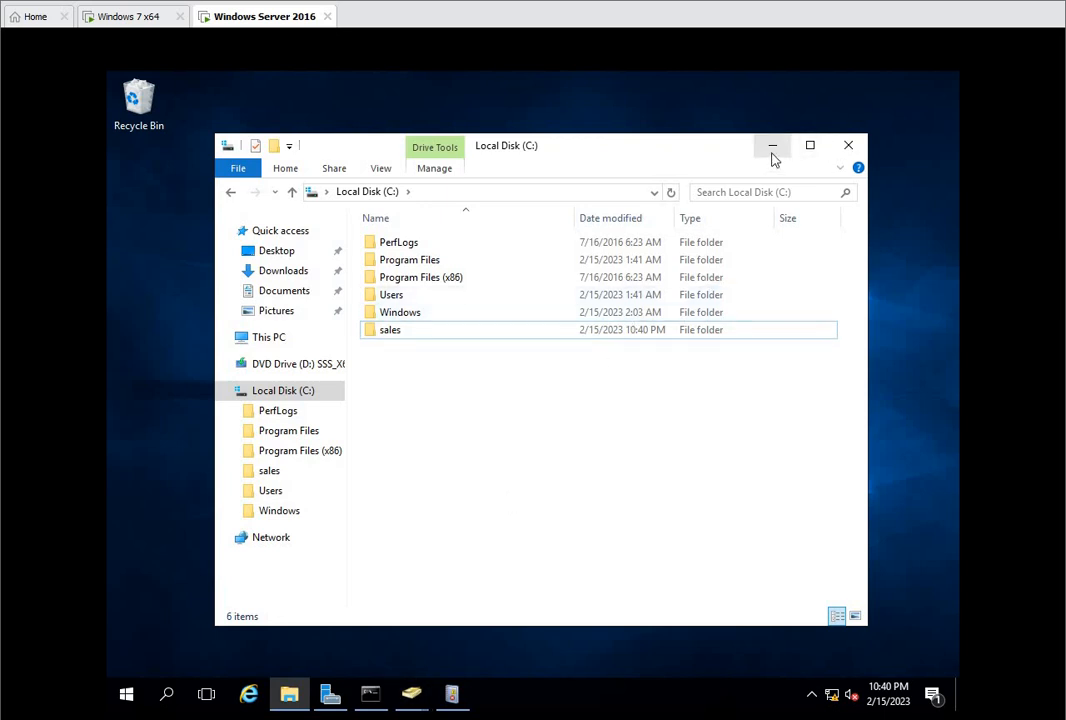
# Step: Turn on sharing for the new sales folder in its advanced sharing settings
pyautogui.rightClick(463, 337)
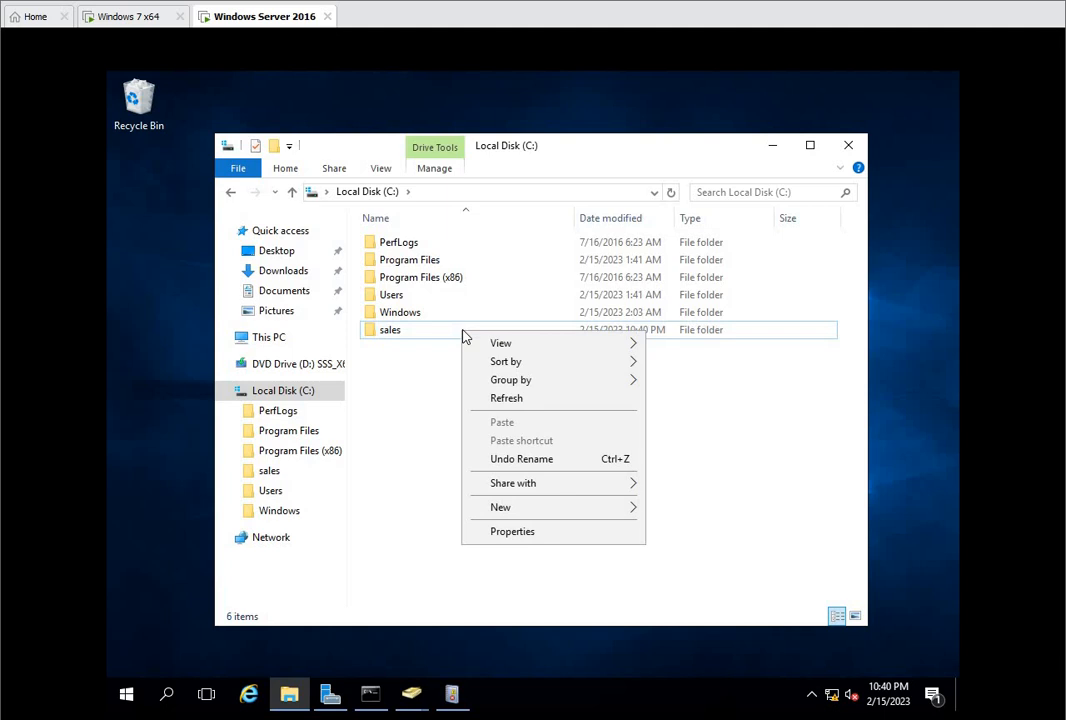
pyautogui.click(402, 333)
pyautogui.click(406, 333)
pyautogui.rightClick(408, 335)
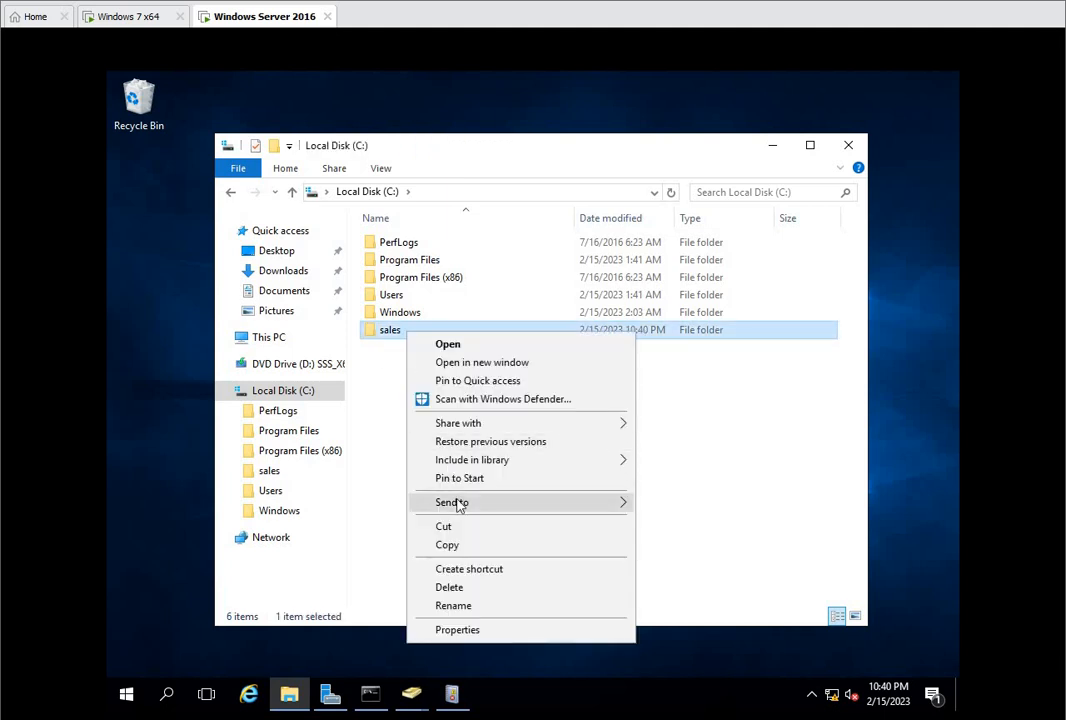
pyautogui.click(470, 630)
pyautogui.click(486, 313)
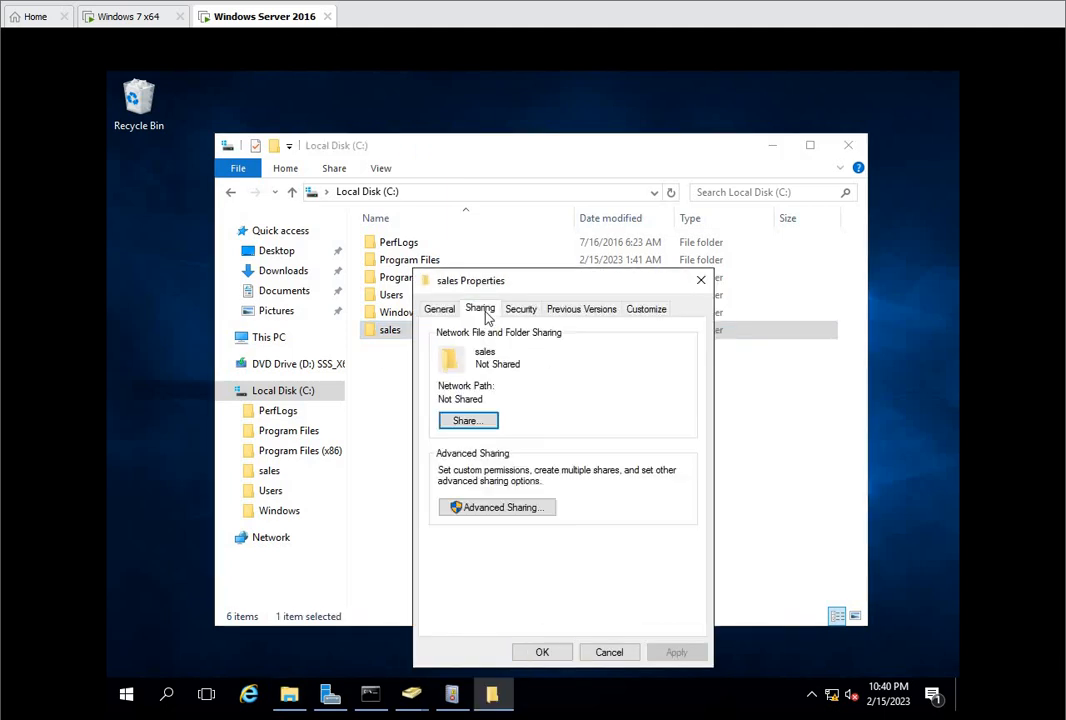
pyautogui.click(494, 508)
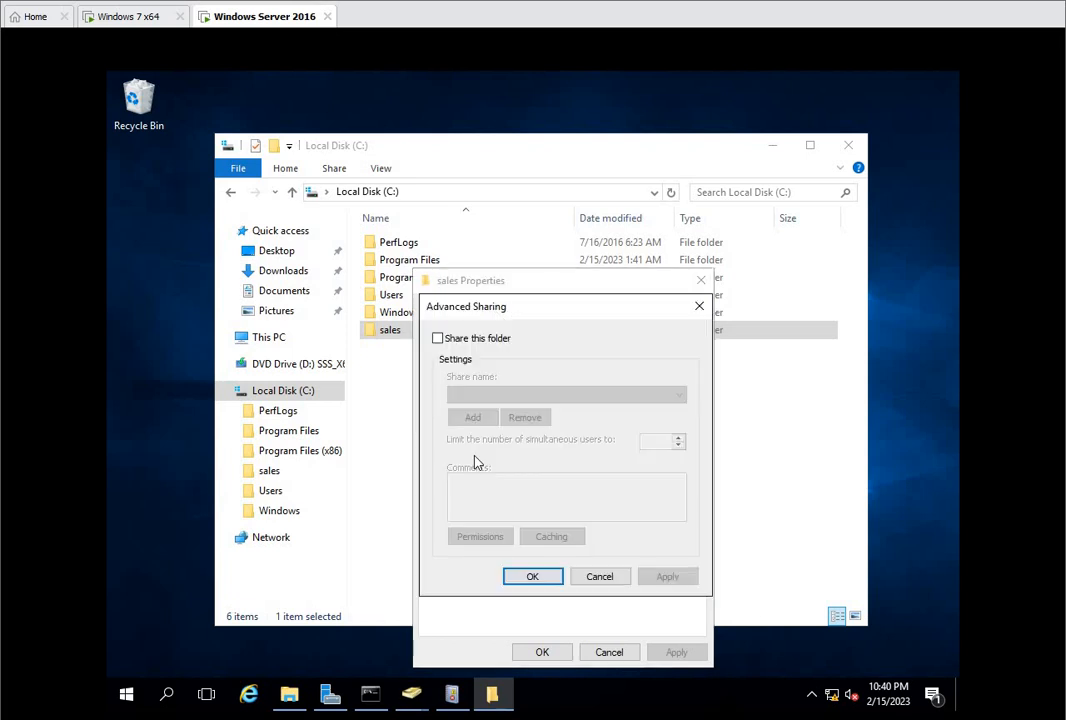
pyautogui.click(452, 346)
# Step: Allow Everyone Full Control in the share permissions of sales, apply all sharing settings and close the folder window
pyautogui.click(500, 536)
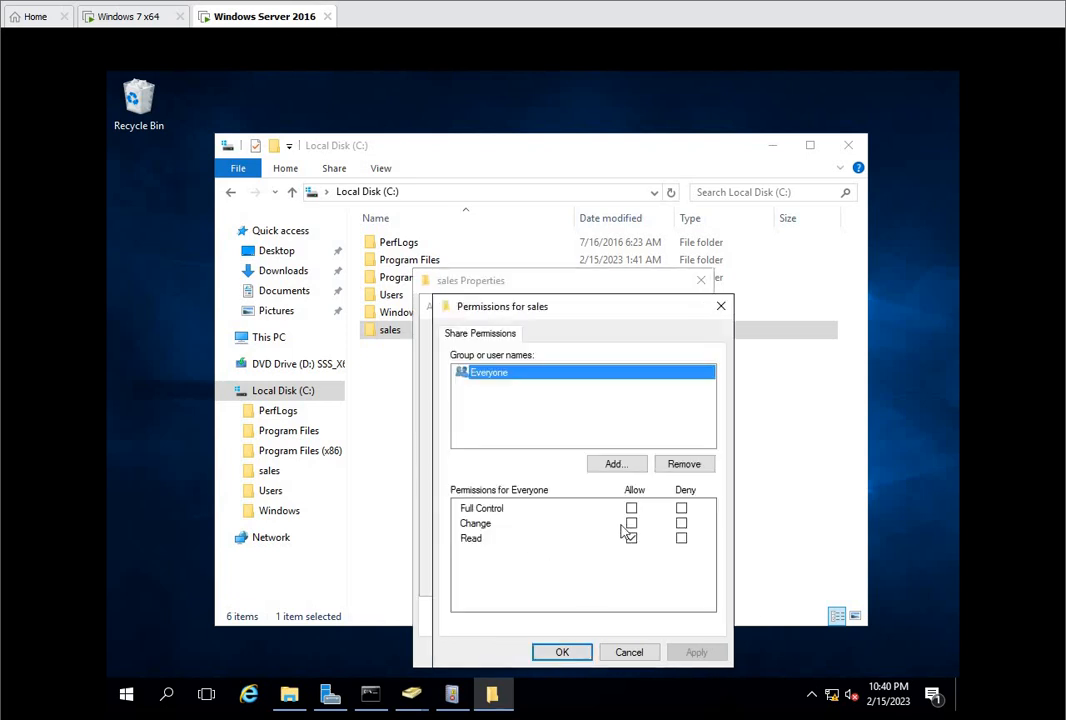
pyautogui.click(631, 509)
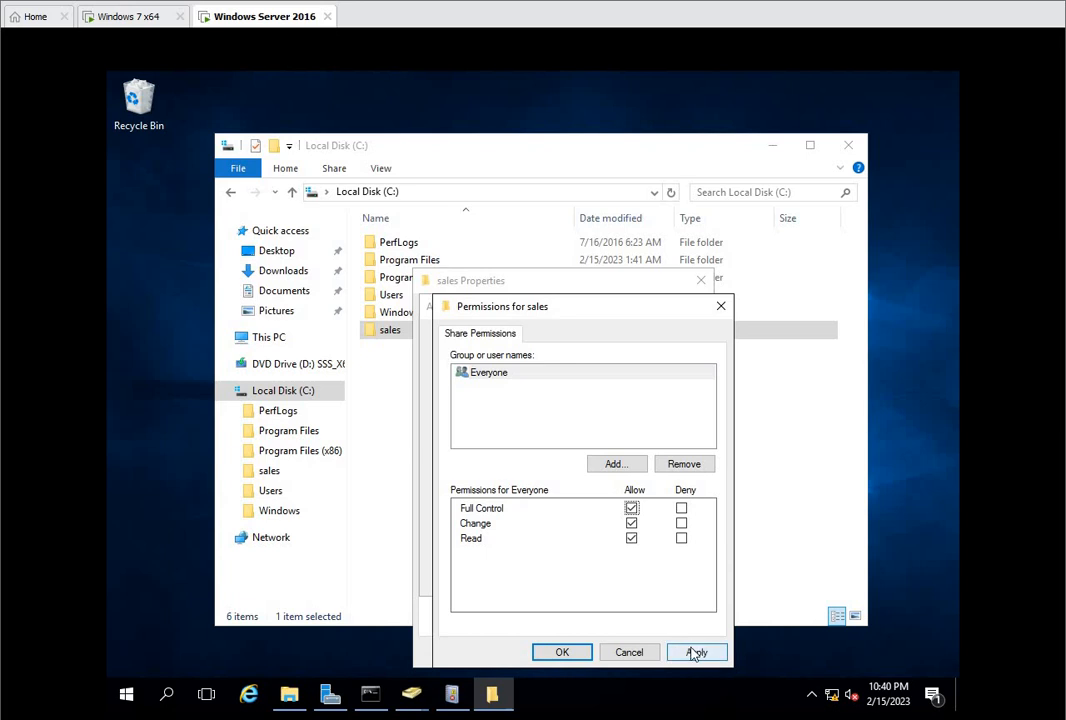
pyautogui.click(695, 652)
pyautogui.click(562, 652)
pyautogui.click(652, 580)
pyautogui.click(533, 577)
pyautogui.click(542, 652)
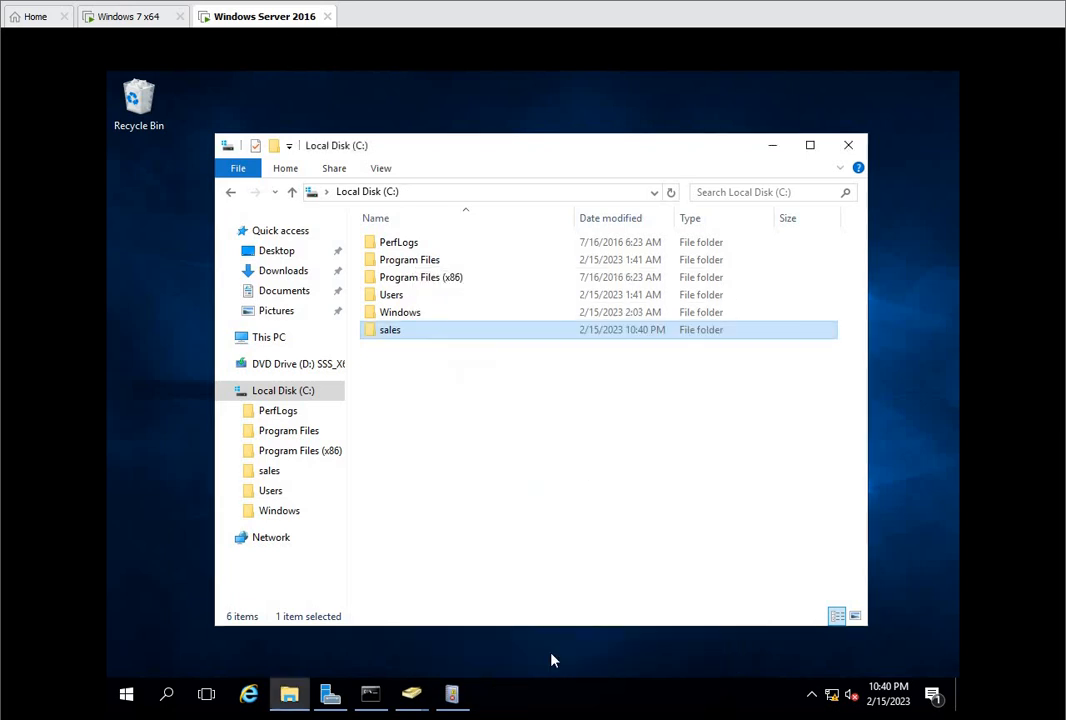
pyautogui.click(847, 146)
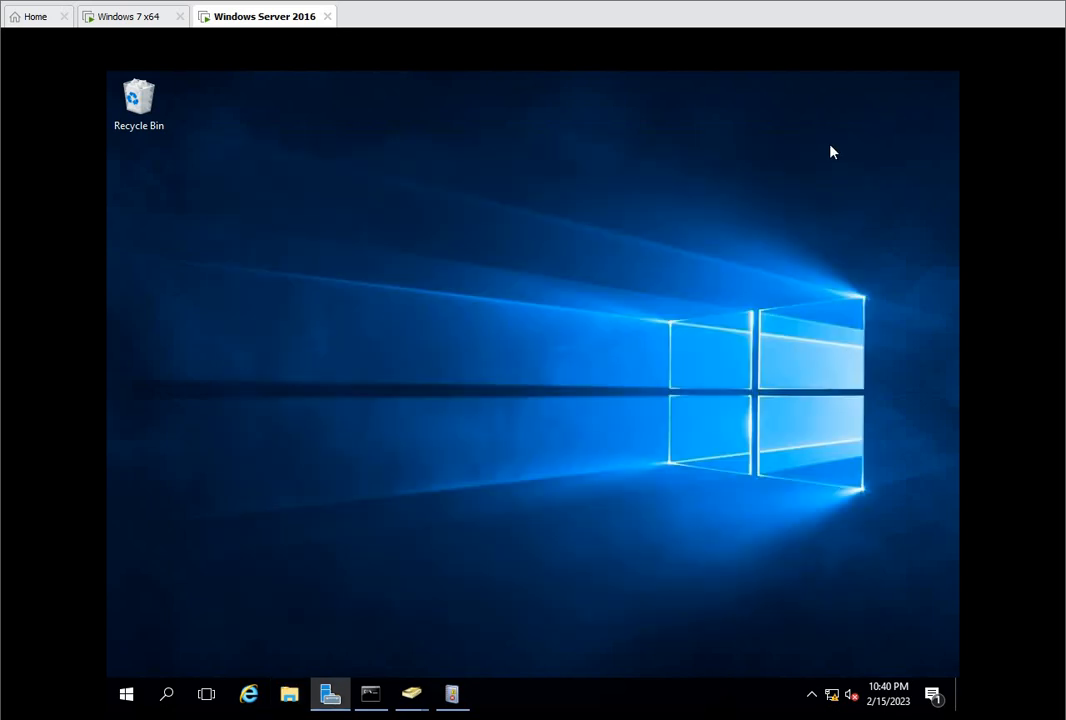
# Step: Open Active Directory Users and Computers through Server Manager
pyautogui.click(127, 693)
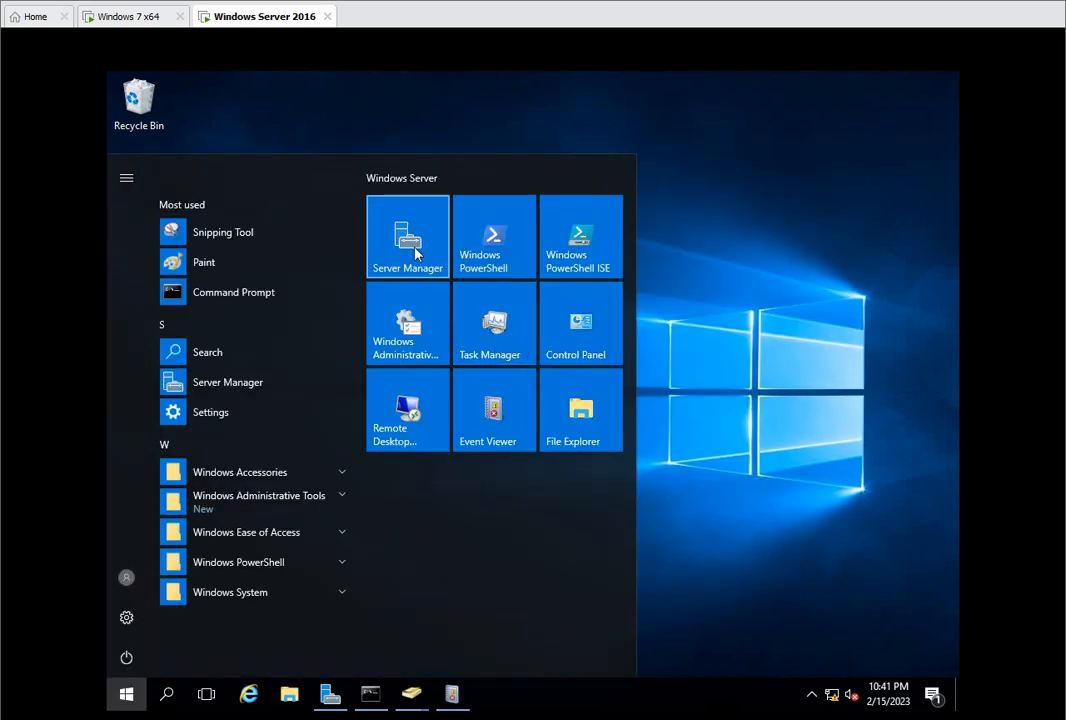
pyautogui.click(418, 255)
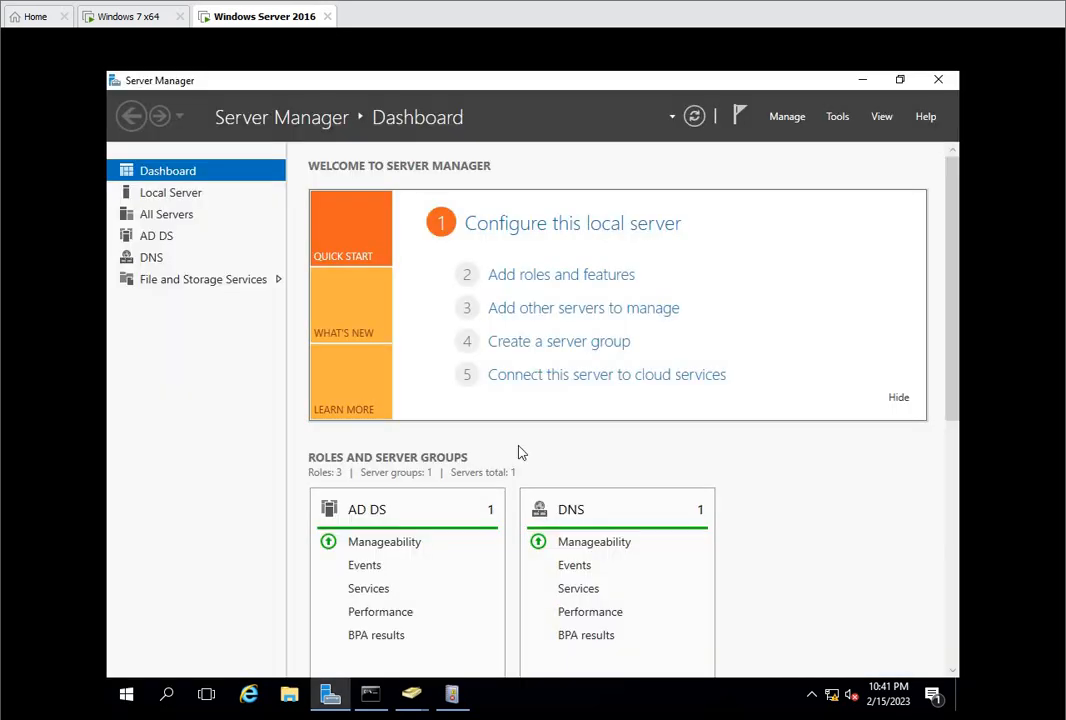
pyautogui.click(838, 118)
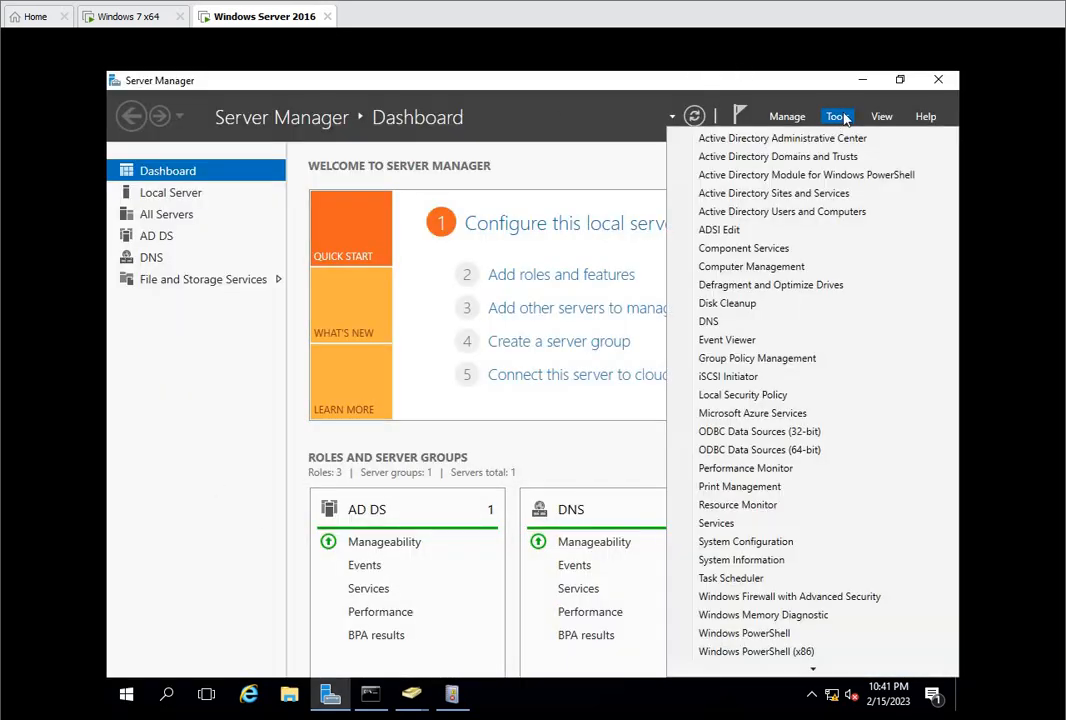
pyautogui.click(793, 214)
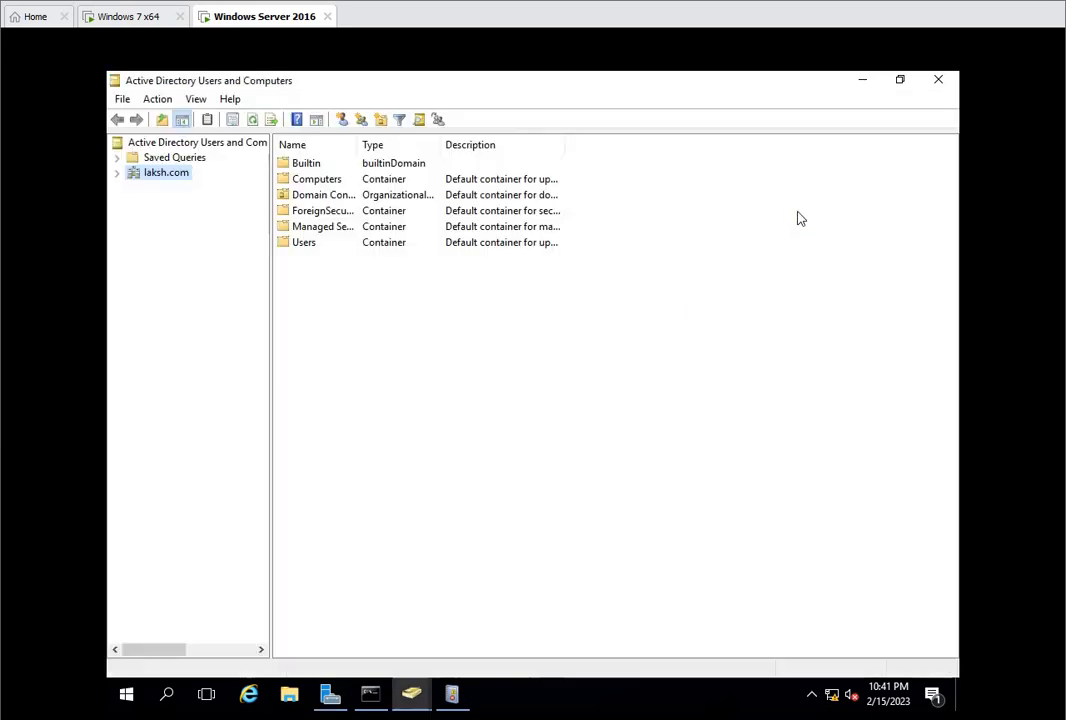
# Step: Create an organizational unit named salesaudit under laksh.com, without protection from accidental deletion
pyautogui.click(117, 173)
pyautogui.rightClick(158, 177)
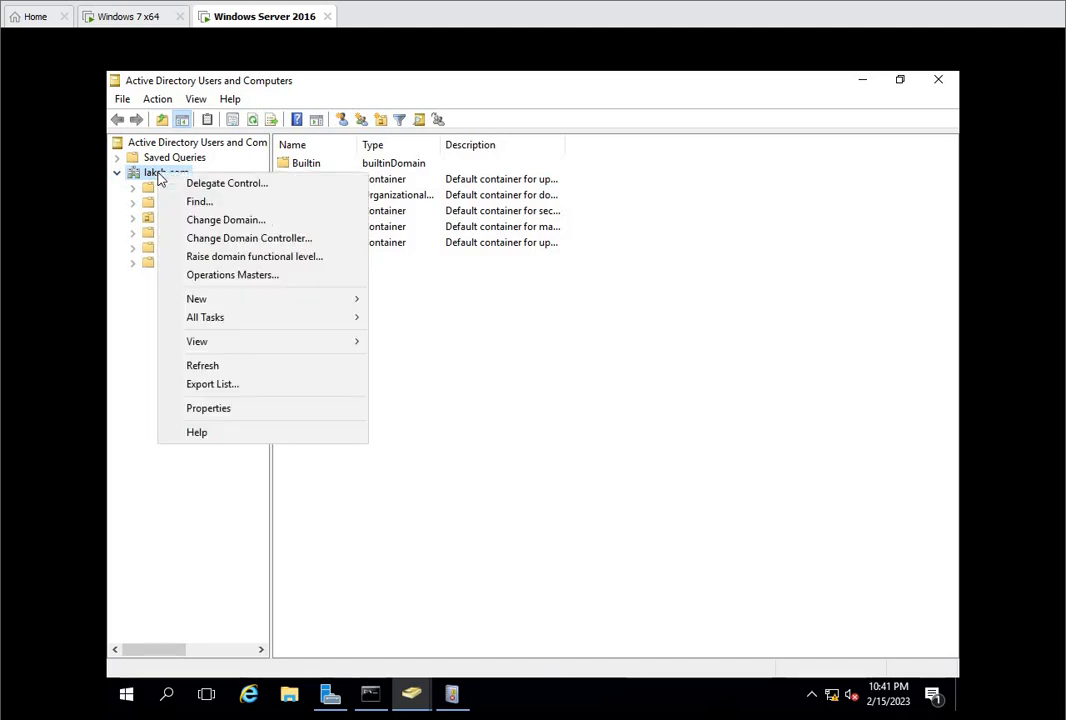
pyautogui.click(241, 305)
pyautogui.click(430, 427)
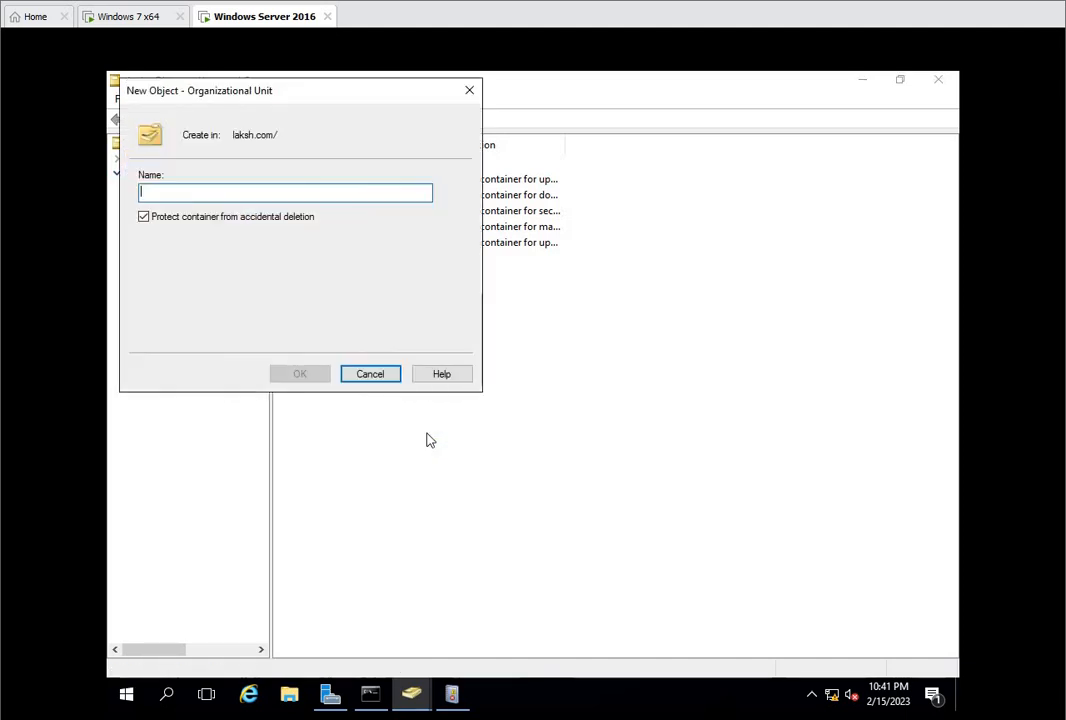
pyautogui.write('salesou')
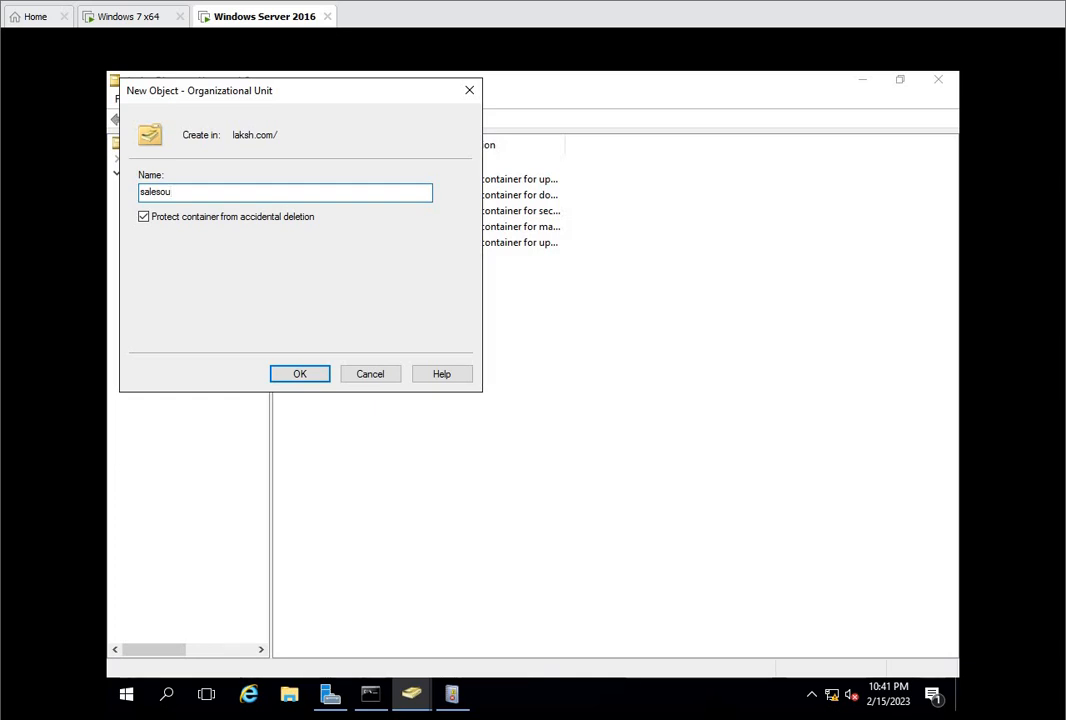
pyautogui.press('BackSpace')
pyautogui.write('a')
pyautogui.click(188, 225)
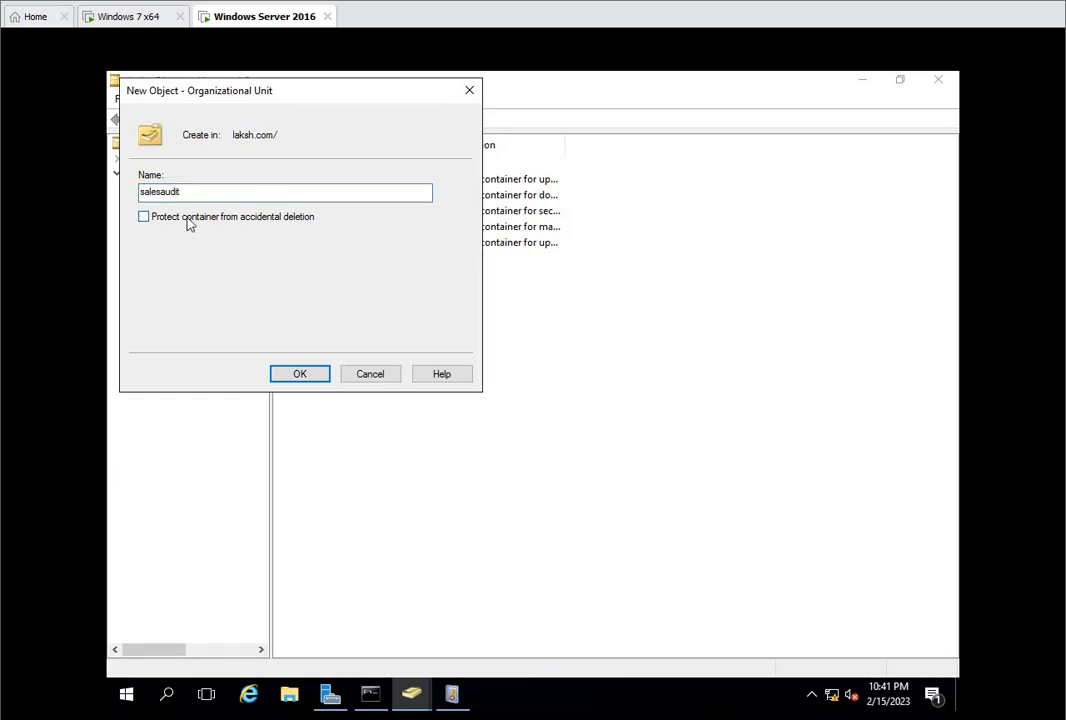
pyautogui.click(305, 378)
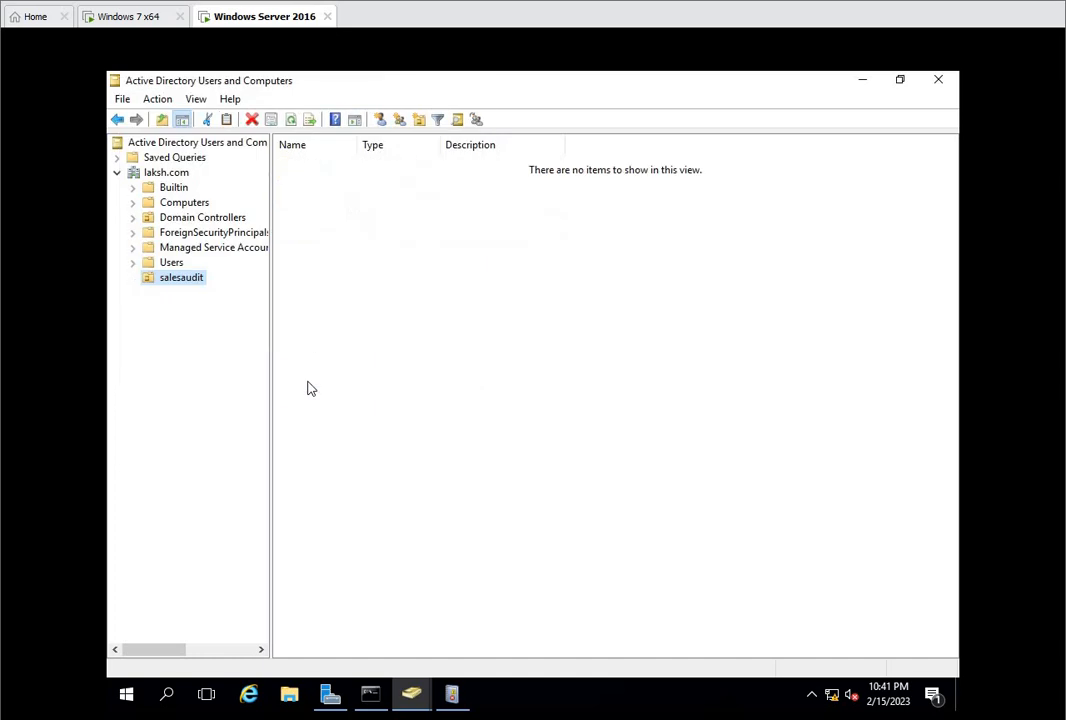
# Step: Create a security group named sales with Domain local scope in the salesaudit organizational unit
pyautogui.click(182, 278)
pyautogui.click(192, 318)
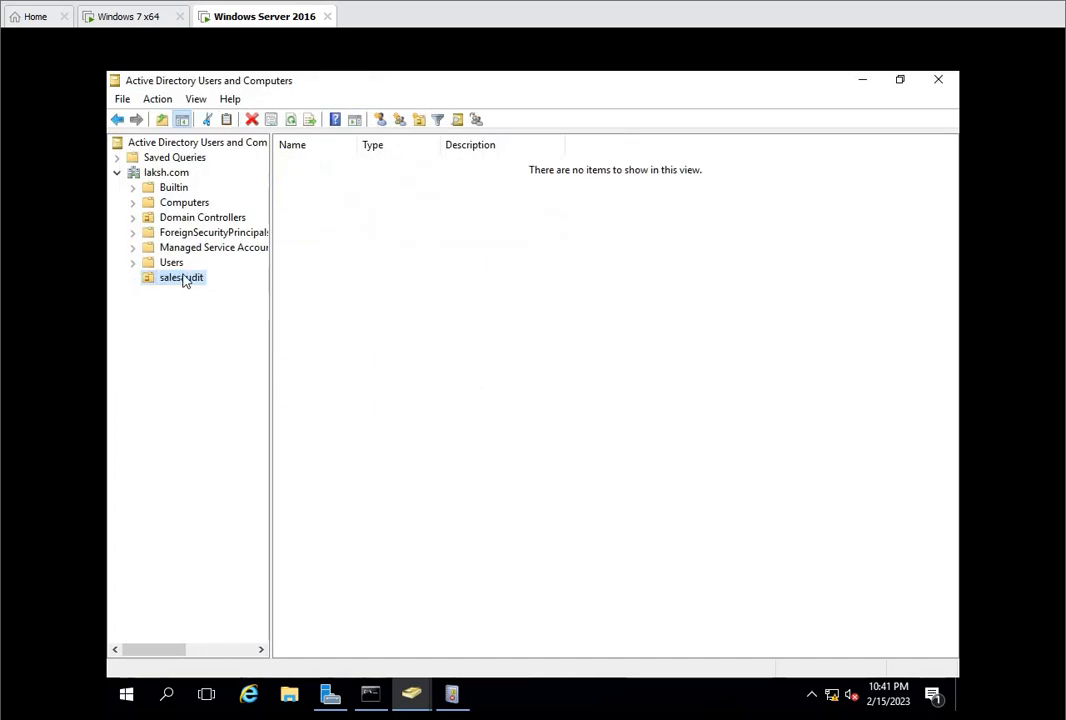
pyautogui.click(183, 276)
pyautogui.rightClick(182, 276)
pyautogui.click(168, 298)
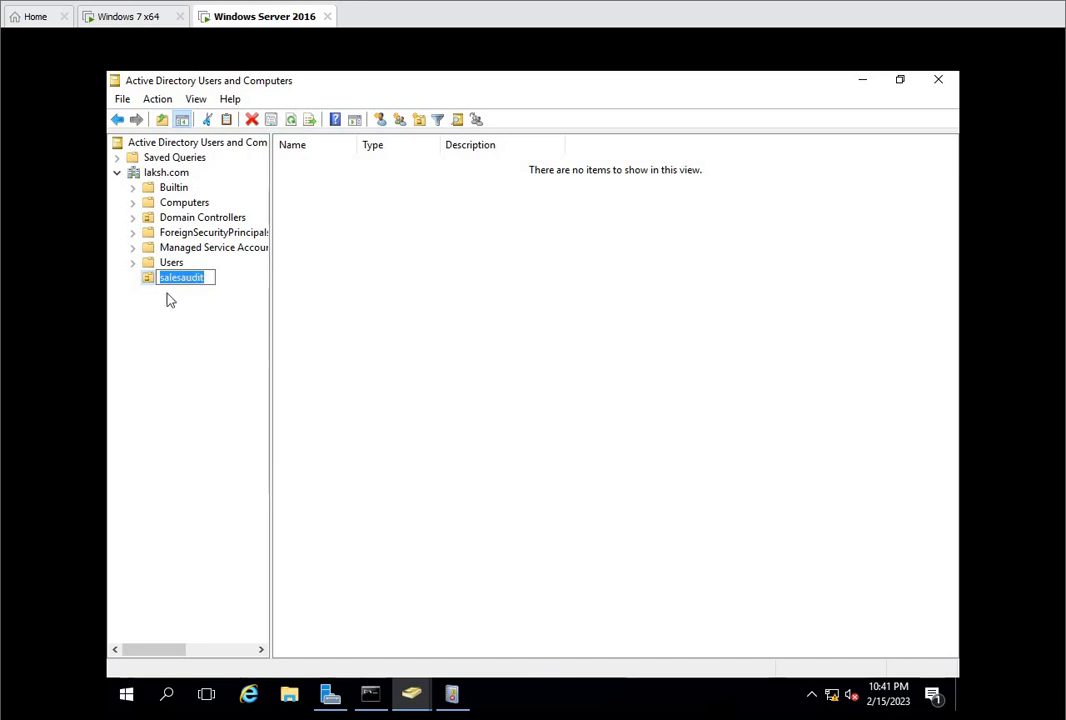
pyautogui.click(171, 298)
pyautogui.rightClick(175, 287)
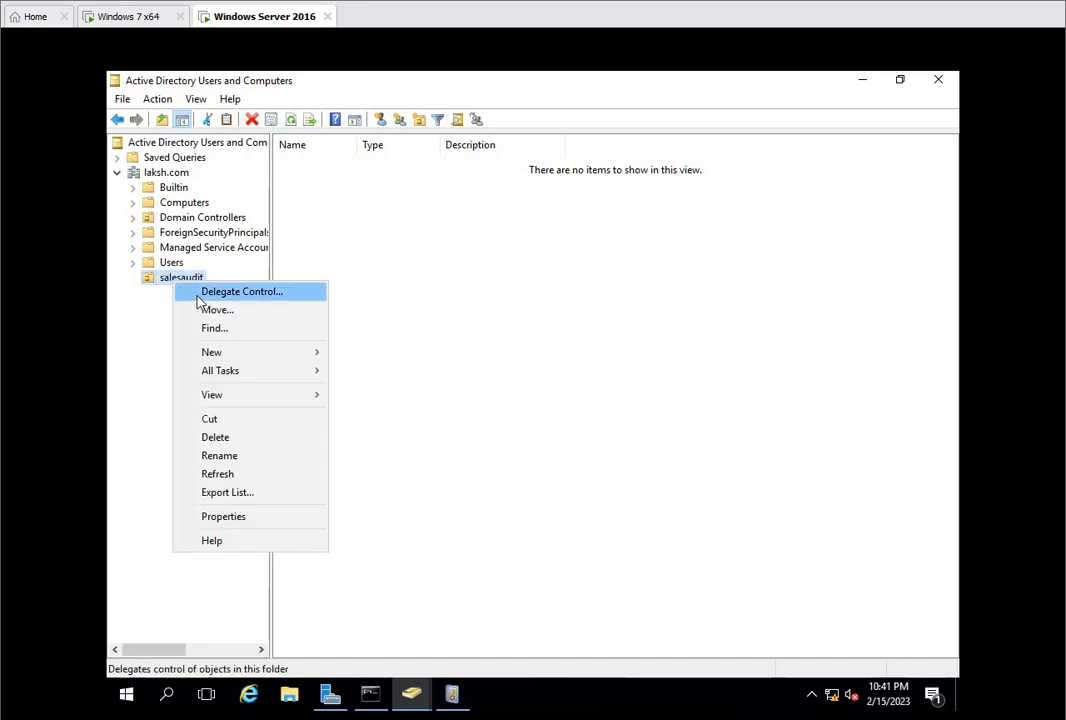
pyautogui.moveTo(283, 354)
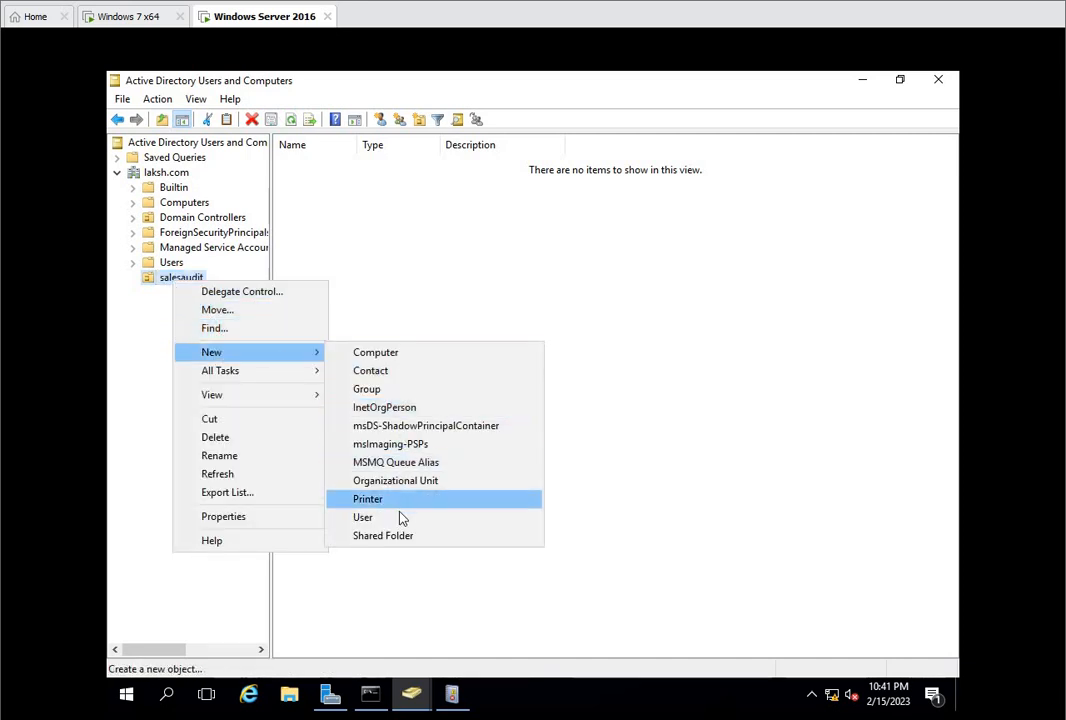
pyautogui.click(404, 393)
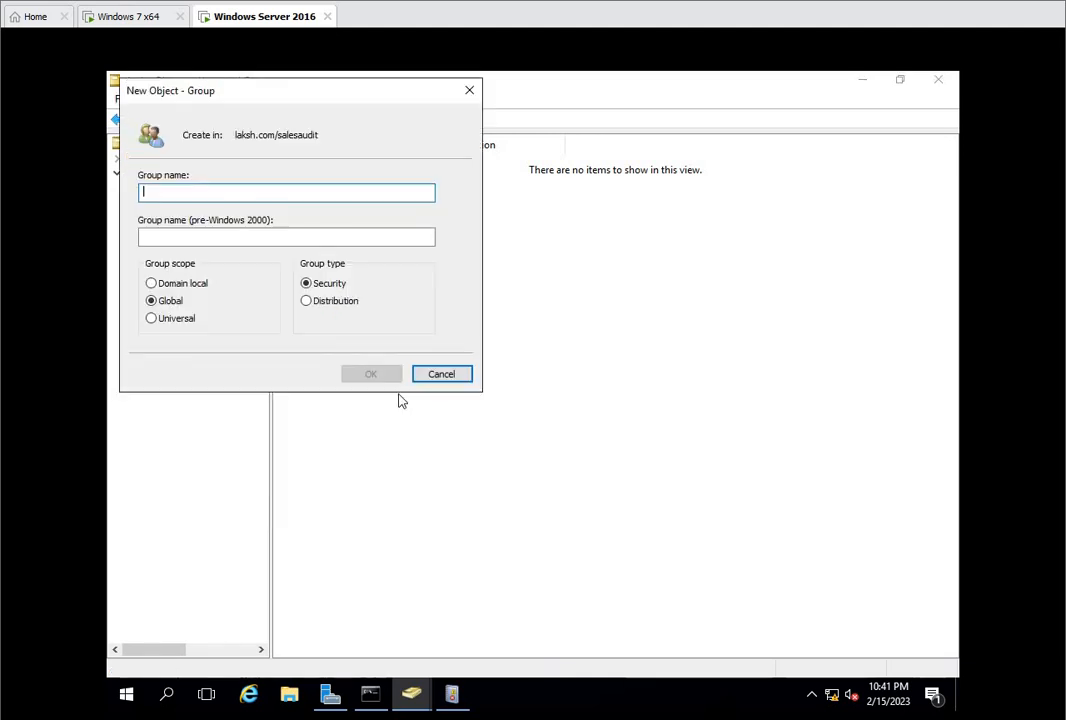
pyautogui.write('sales')
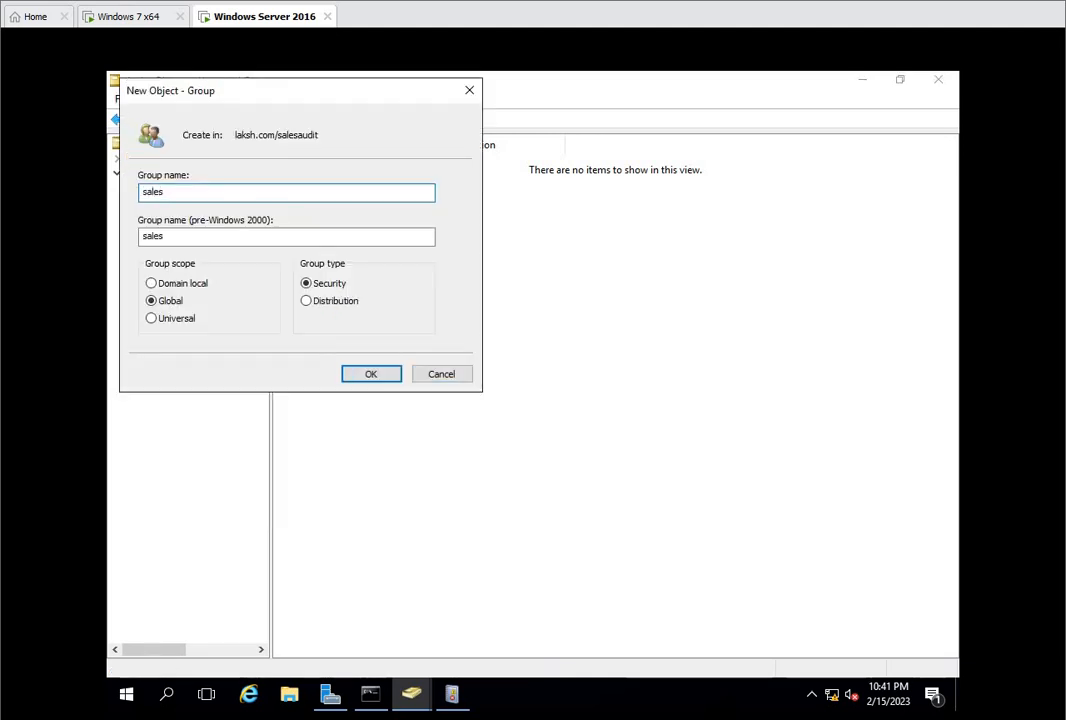
pyautogui.click(155, 283)
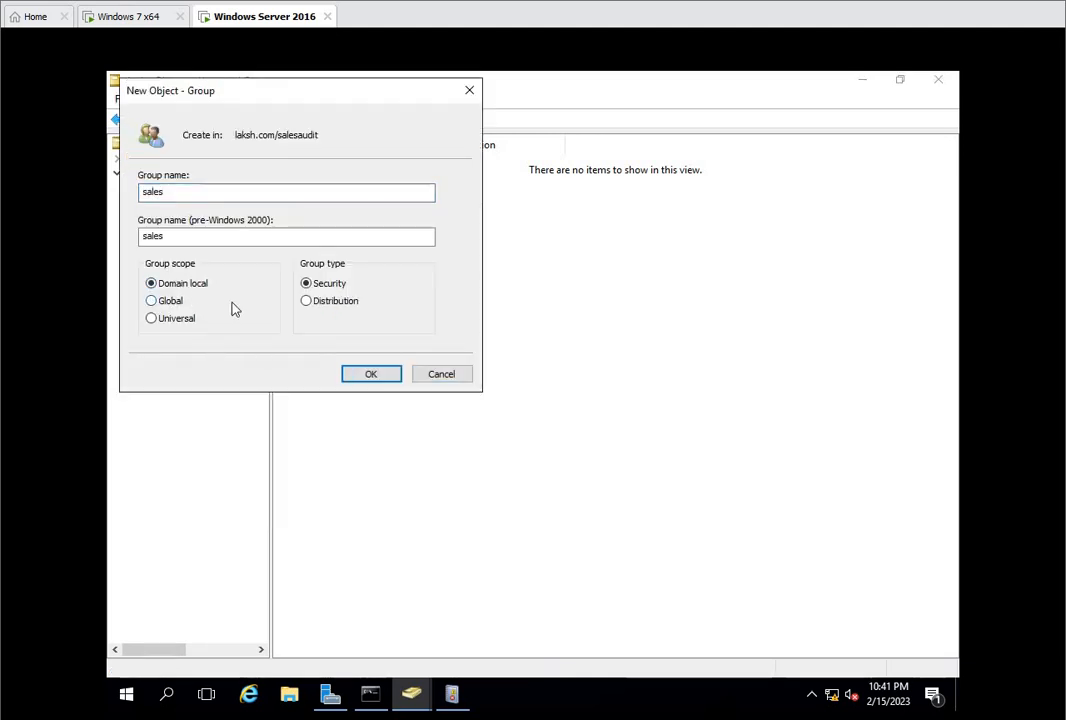
pyautogui.click(350, 374)
# Step: Start a new user in salesaudit with first name and logon name user1, and continue to the password settings
pyautogui.rightClick(355, 338)
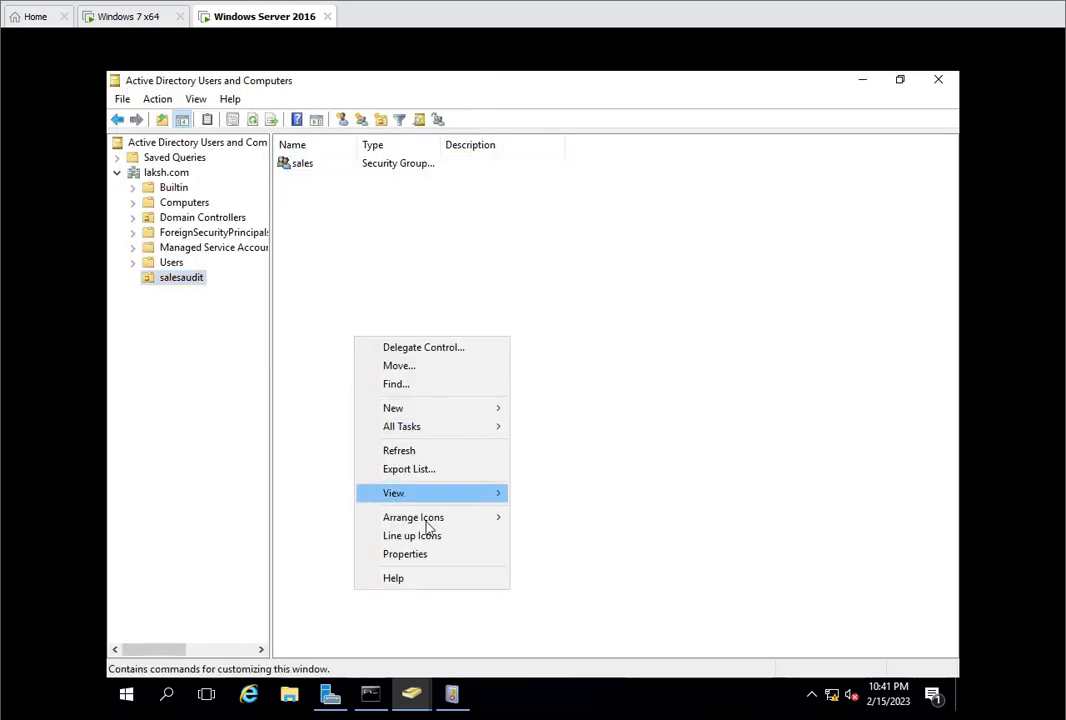
pyautogui.moveTo(436, 410)
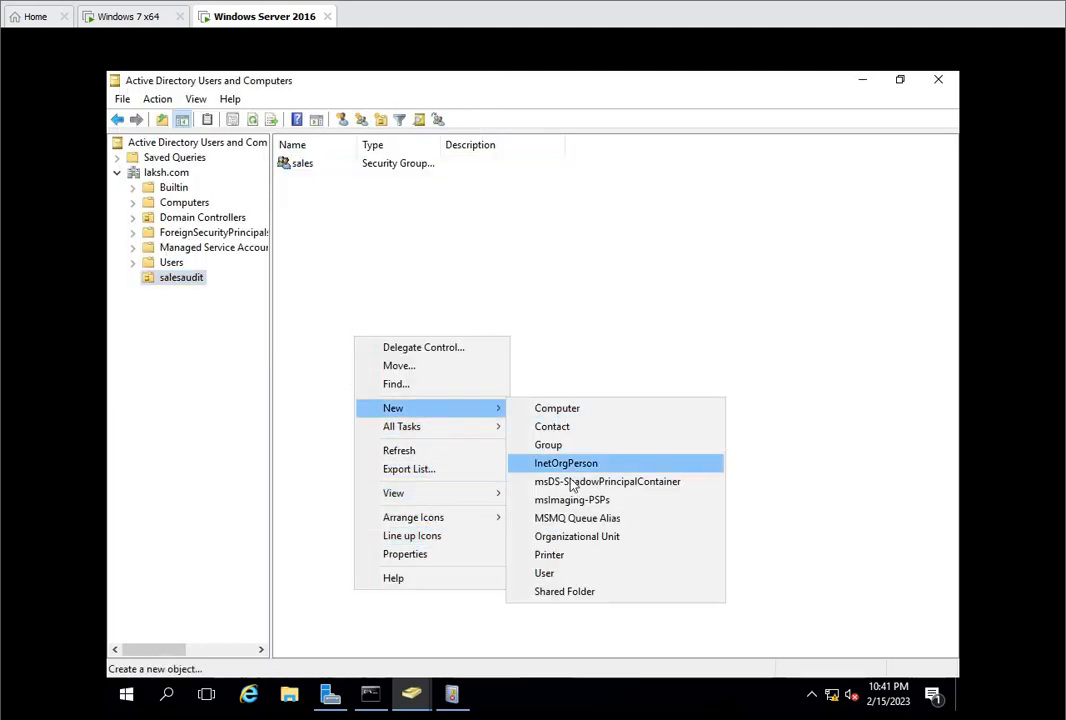
pyautogui.click(564, 573)
pyautogui.write('user')
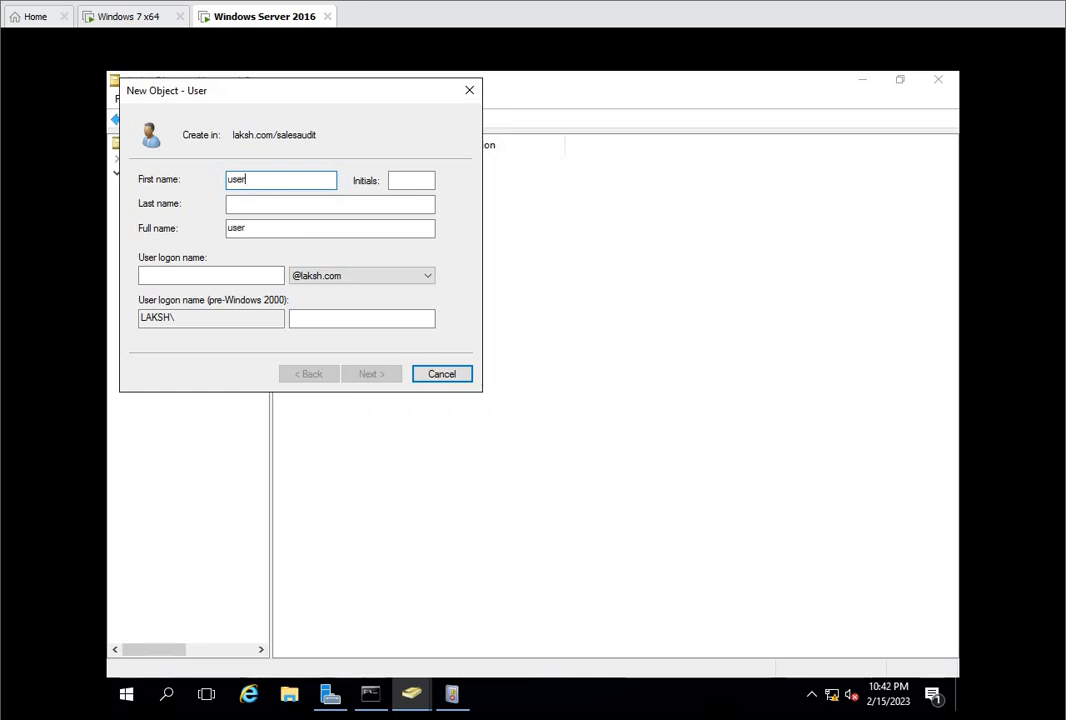
pyautogui.press('Tab')
pyautogui.press('Tab')
pyautogui.press('Tab')
pyautogui.press('Tab')
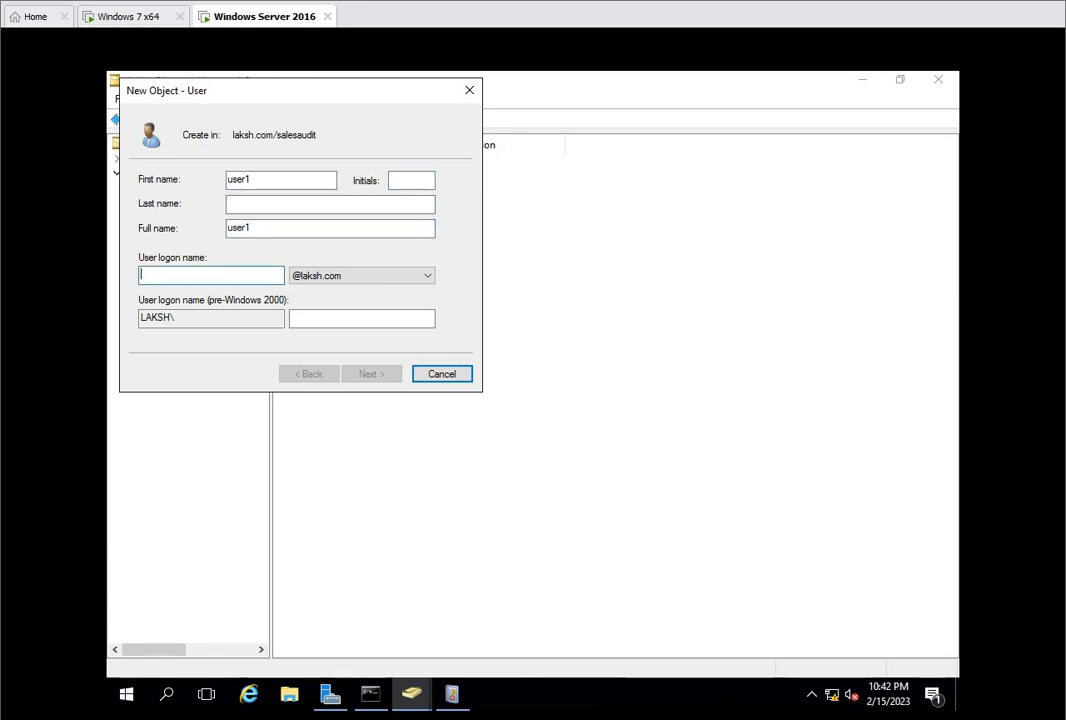
pyautogui.write('user1')
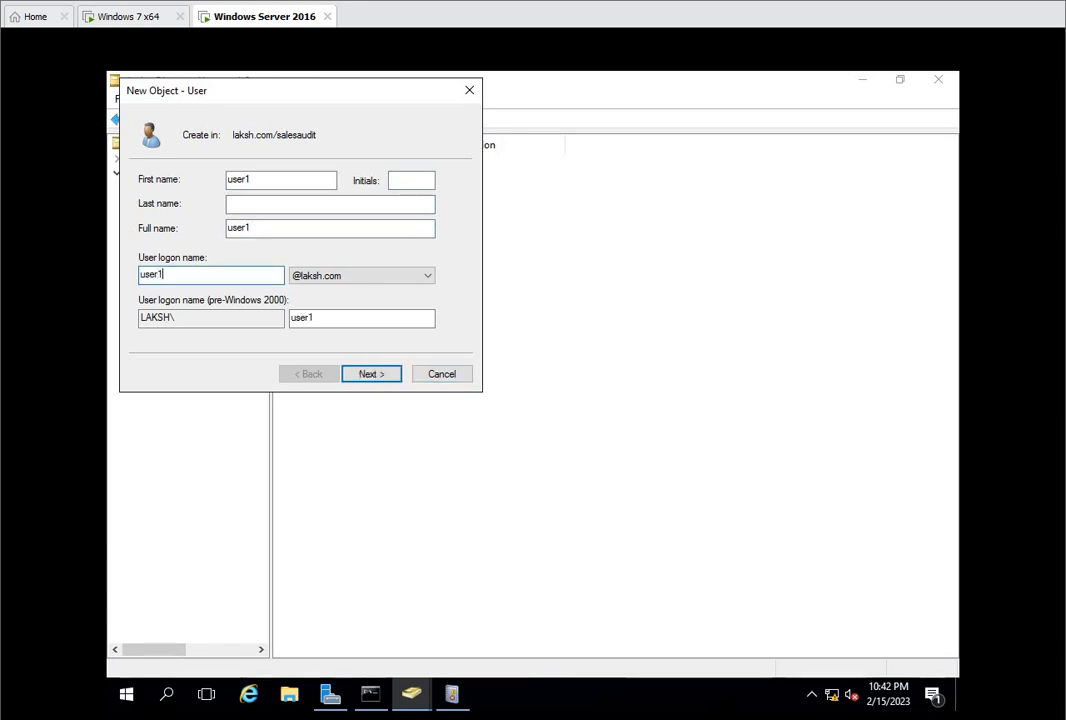
pyautogui.click(371, 374)
# Step: Enter and confirm the account password for user1
pyautogui.write('Pass@123')
pyautogui.press('Tab')
pyautogui.write('P')
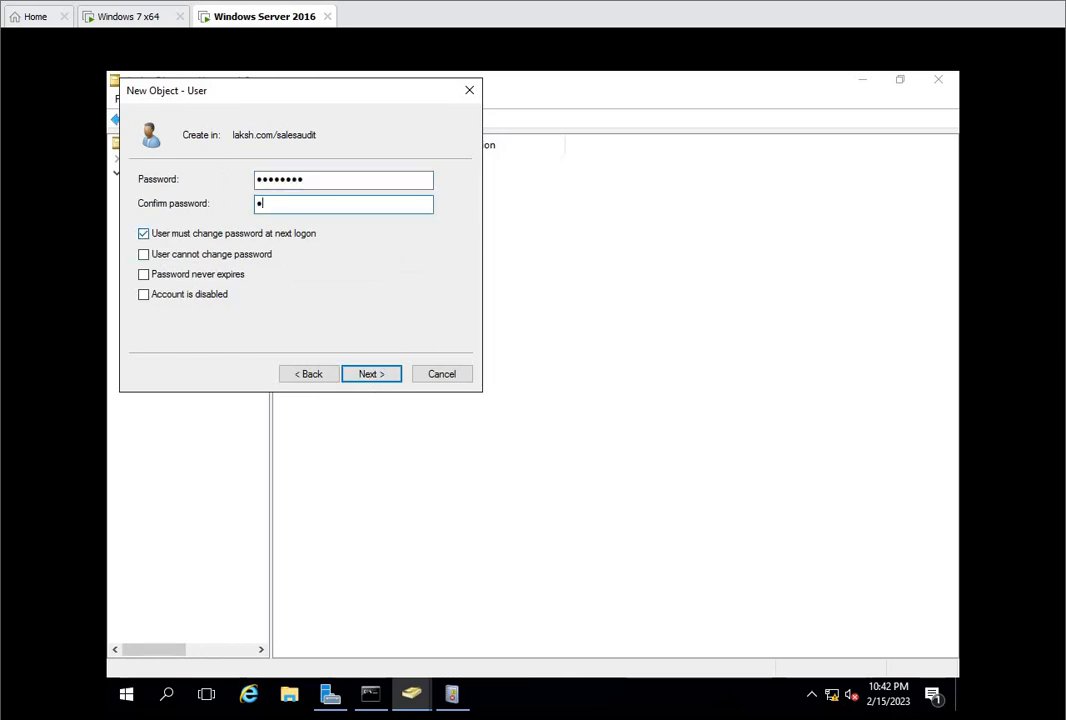
pyautogui.write('ass@123')
# Step: Set user1 to User cannot change password and Password never expires, without a forced change at next logon, and finish creating the user
pyautogui.press('Tab')
pyautogui.press('space')
pyautogui.press('Tab')
pyautogui.press('space')
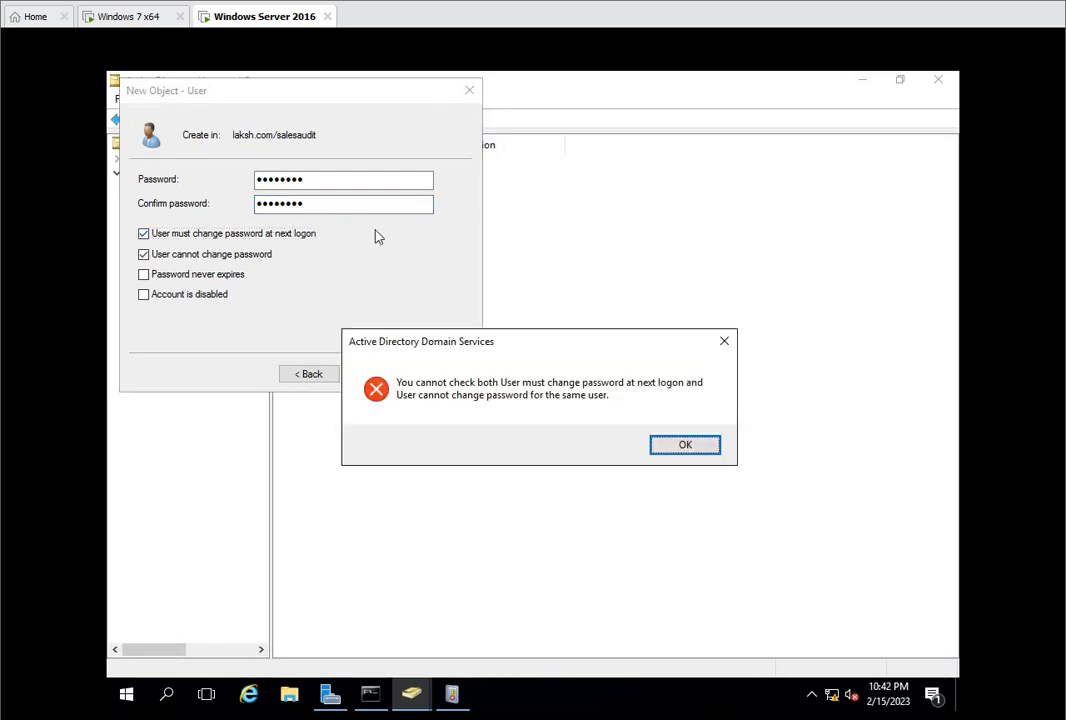
pyautogui.click(688, 449)
pyautogui.click(260, 236)
pyautogui.click(215, 254)
pyautogui.click(212, 274)
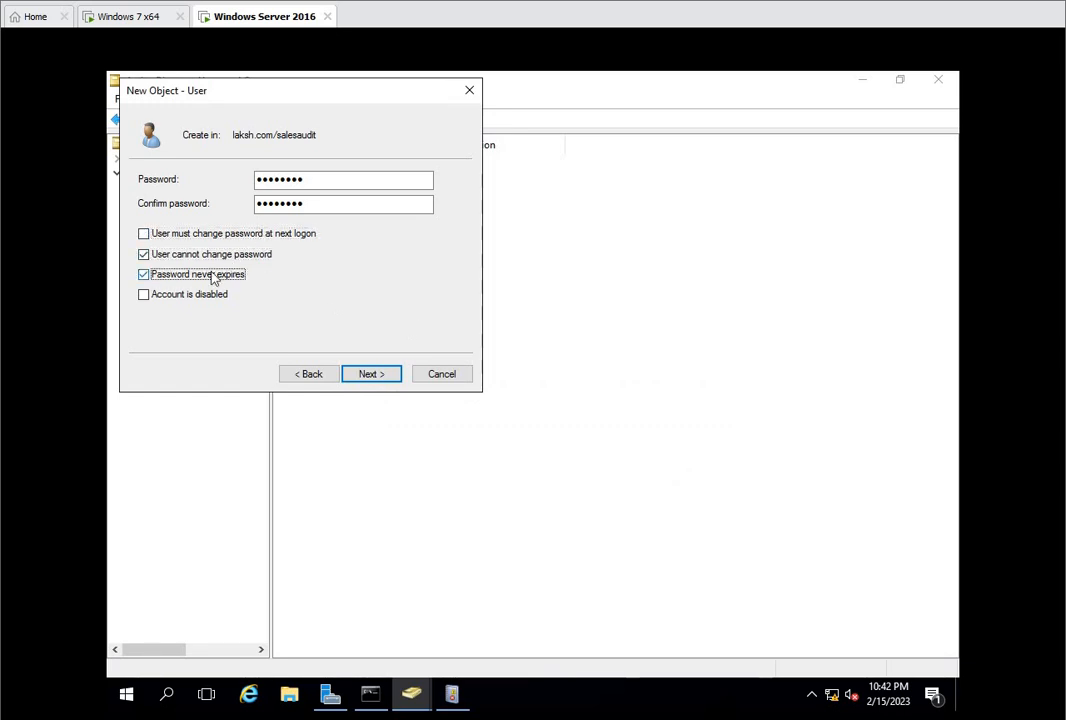
pyautogui.click(359, 372)
pyautogui.click(365, 378)
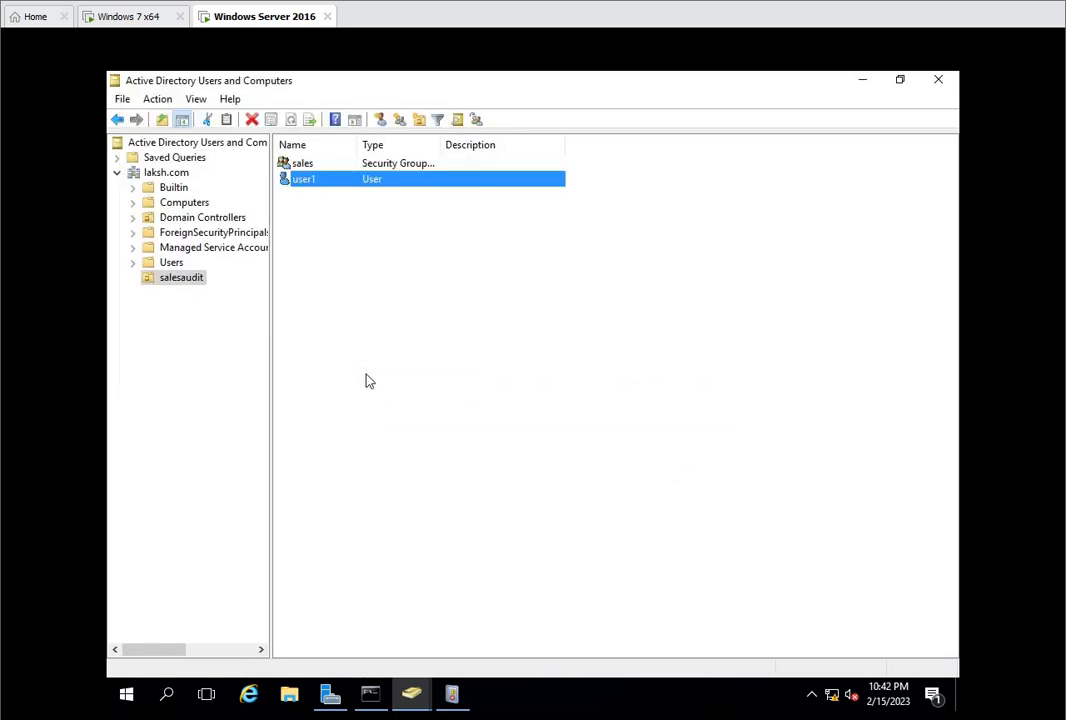
# Step: Start another new user in salesaudit with first name and logon name user3, and continue to the password settings
pyautogui.rightClick(349, 296)
pyautogui.moveTo(419, 370)
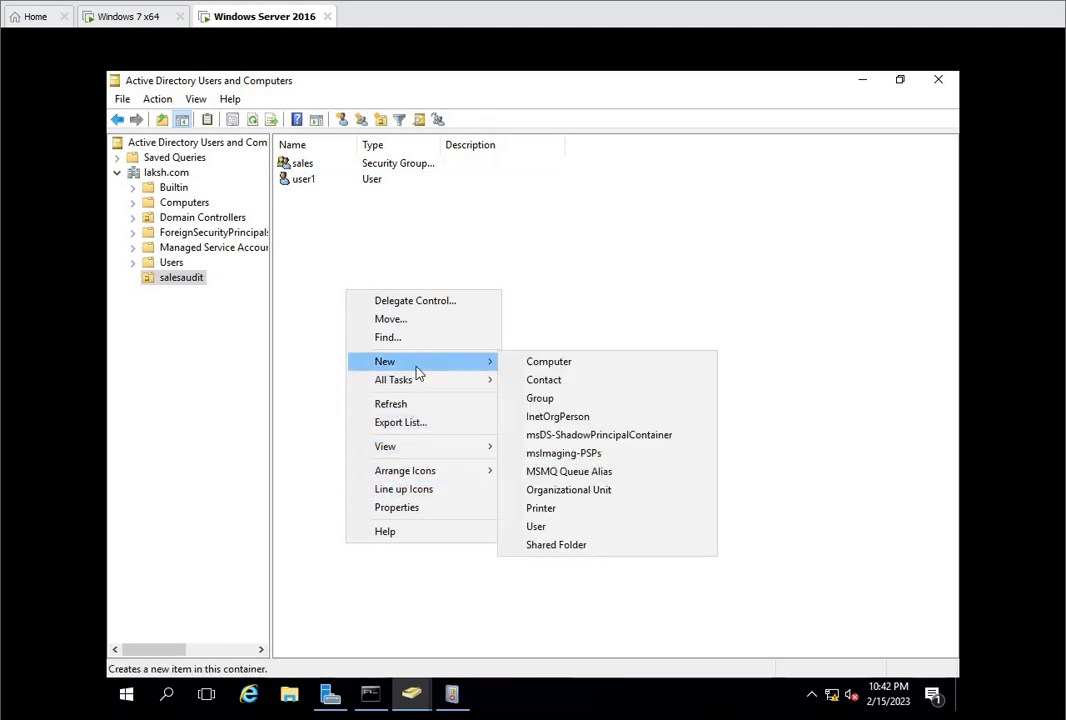
pyautogui.click(537, 527)
pyautogui.write('u')
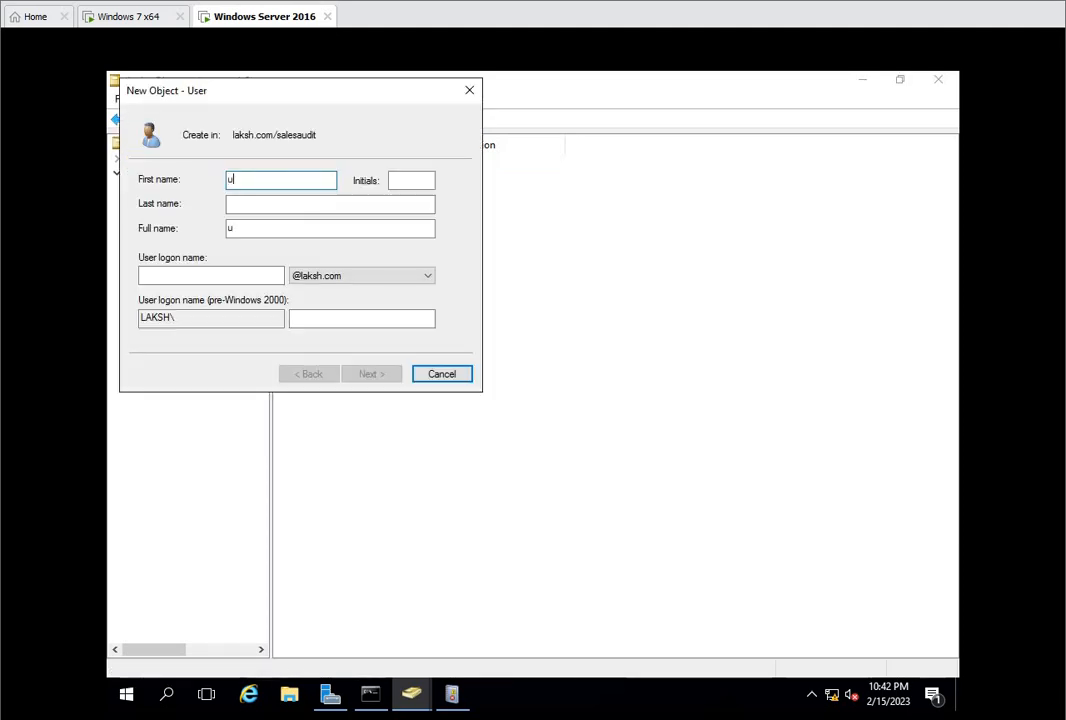
pyautogui.write('ser3')
pyautogui.press('Tab')
pyautogui.press('Tab')
pyautogui.press('Tab')
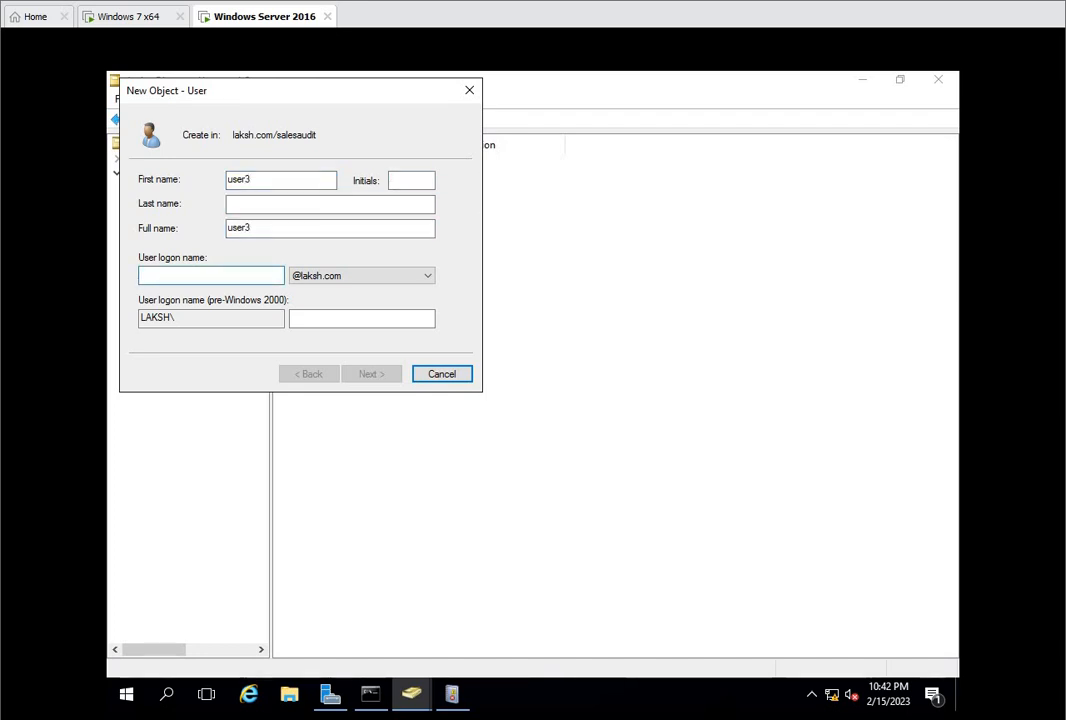
pyautogui.write('user3')
pyautogui.press('Tab')
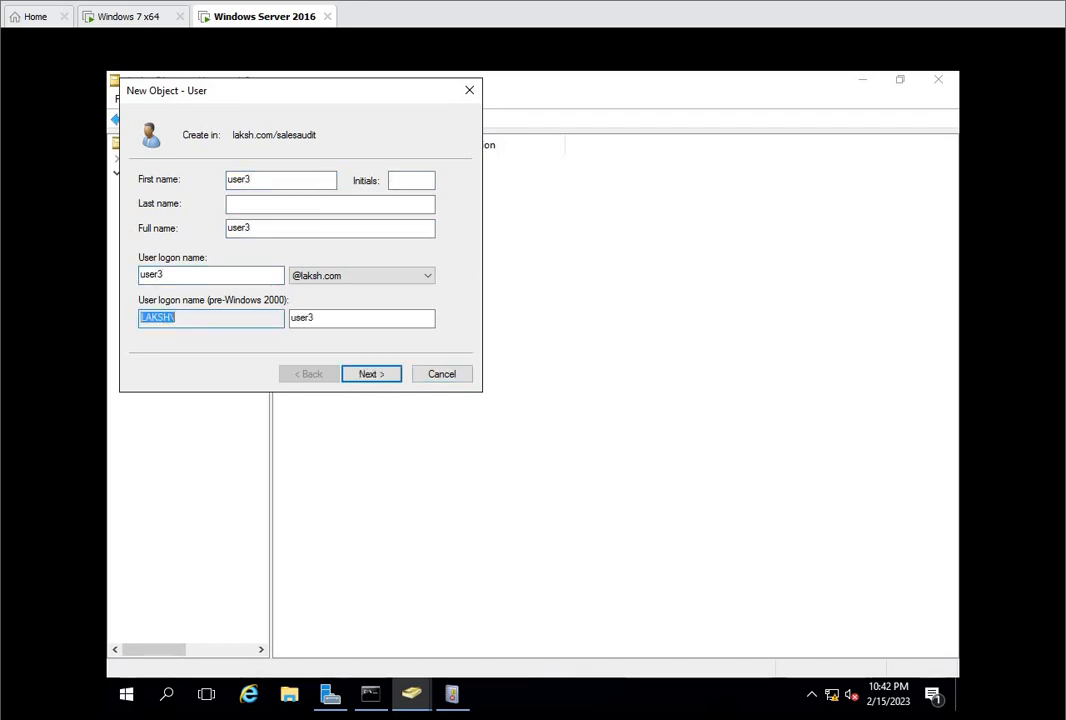
pyautogui.press('Return')
# Step: Enter and confirm the account password for user3, bar password changes, make it never expire, and finish creating the user
pyautogui.write('••••')
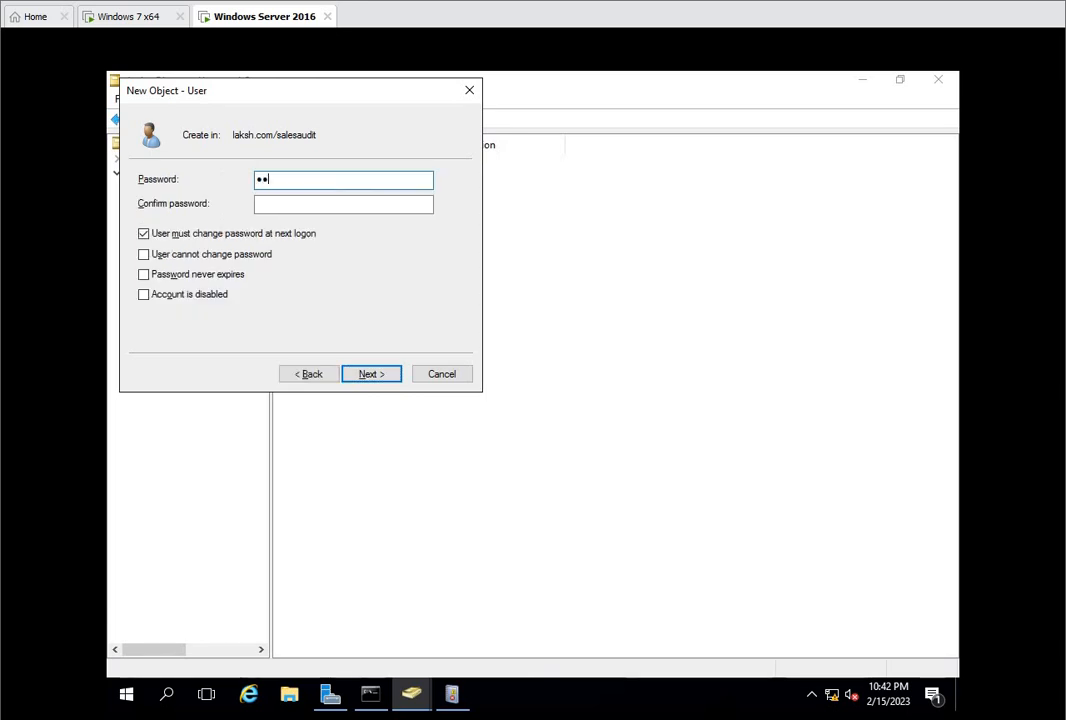
pyautogui.write('••••')
pyautogui.press('Tab')
pyautogui.write('••••')
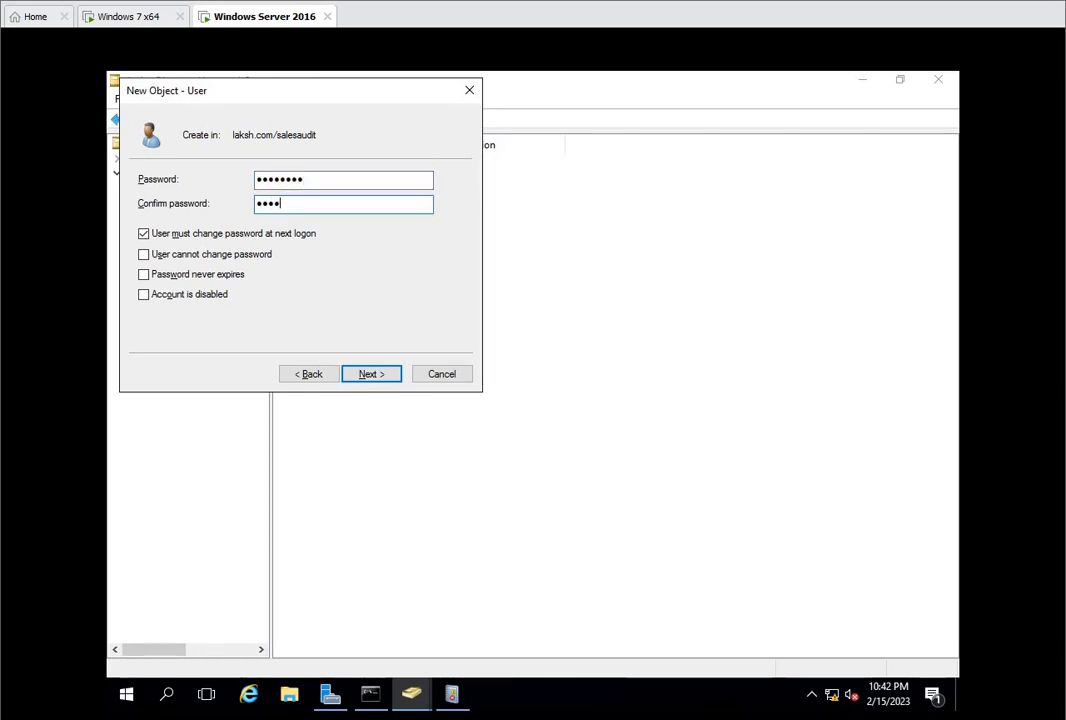
pyautogui.write('••••')
pyautogui.press('Tab')
pyautogui.press('space')
pyautogui.press('Tab')
pyautogui.press('space')
pyautogui.press('Tab')
pyautogui.press('space')
pyautogui.click(382, 377)
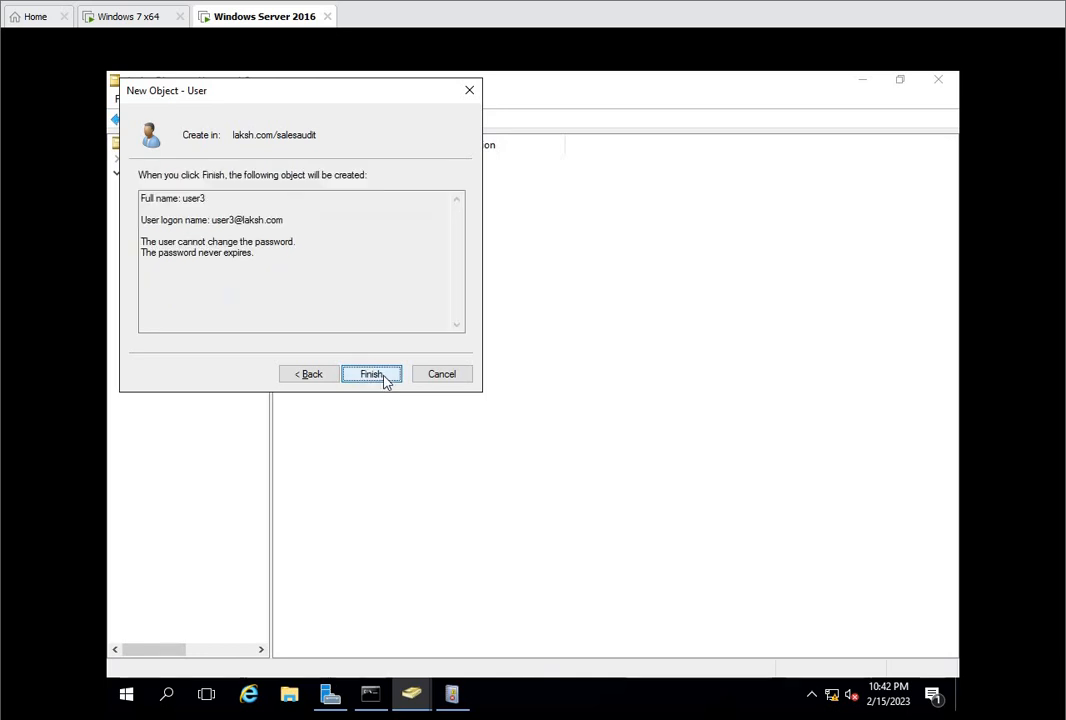
pyautogui.click(372, 375)
pyautogui.click(441, 374)
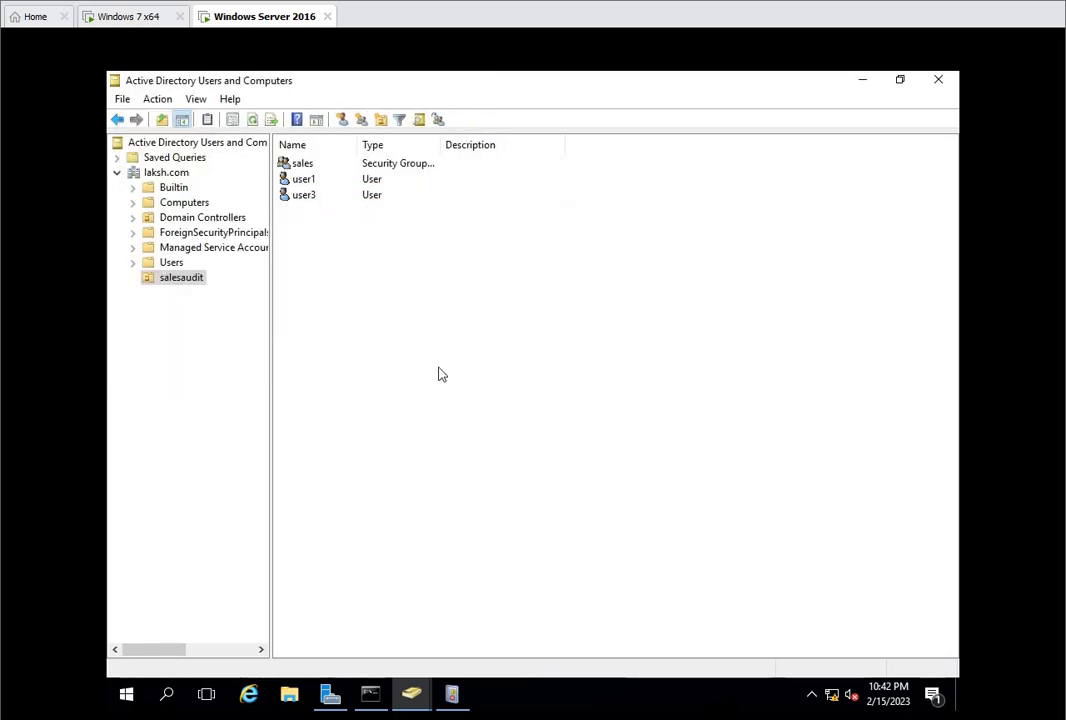
# Step: Open the properties of the sales group and add user1 as a member through the advanced object search
pyautogui.click(288, 164)
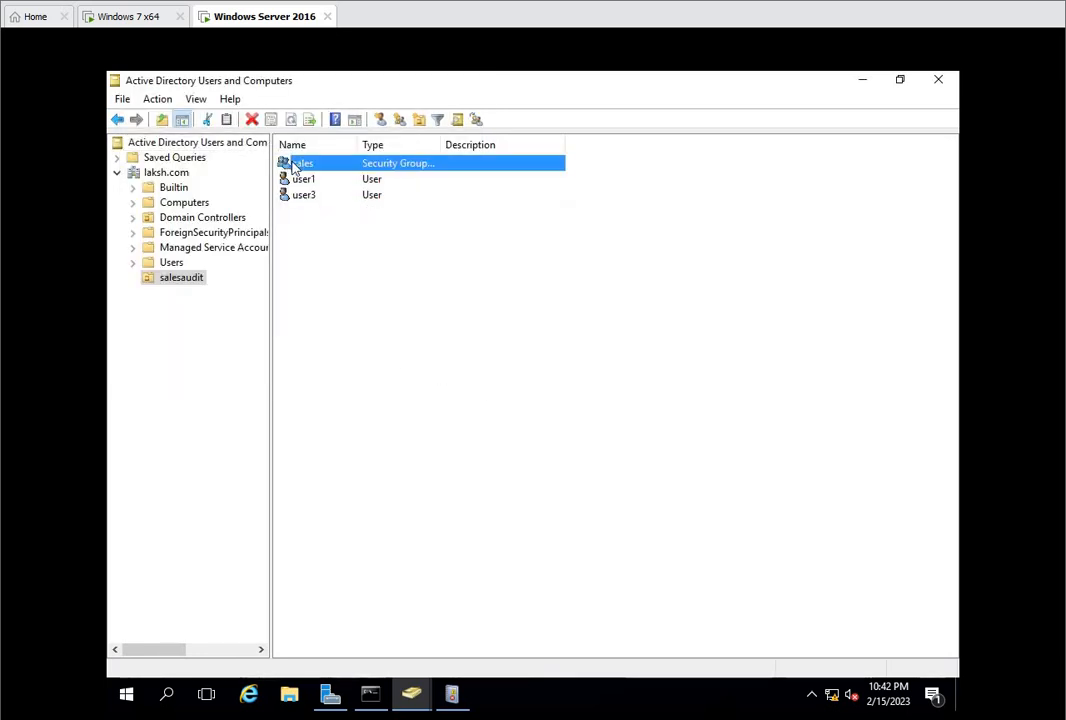
pyautogui.rightClick(291, 163)
pyautogui.click(341, 318)
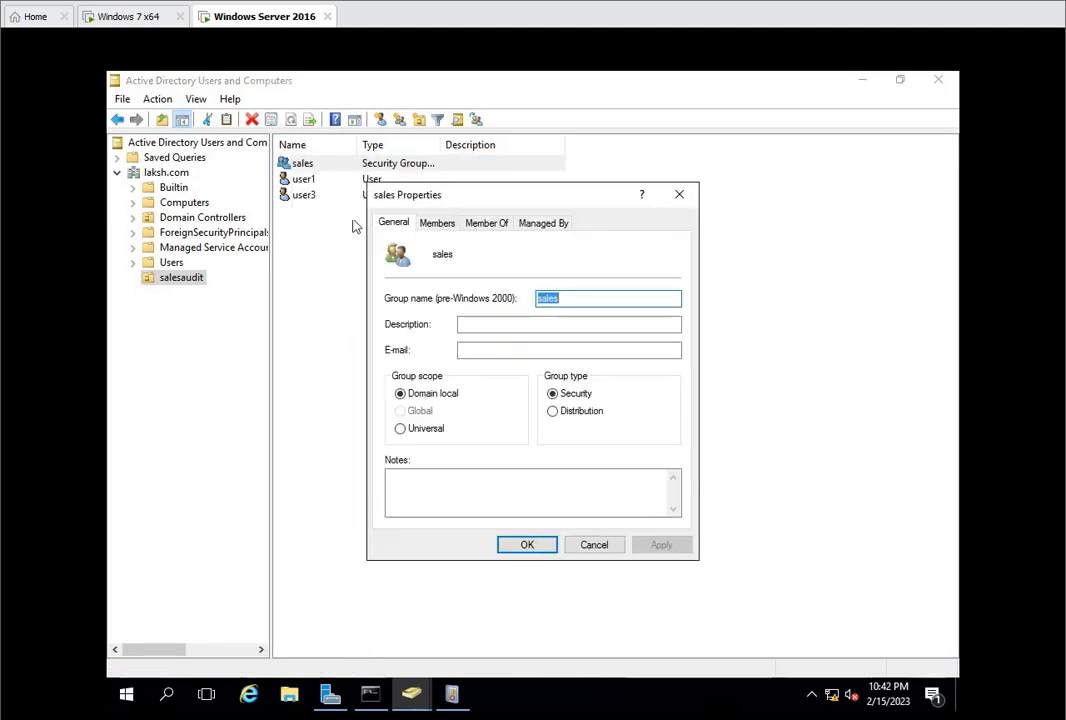
pyautogui.click(434, 224)
pyautogui.click(415, 497)
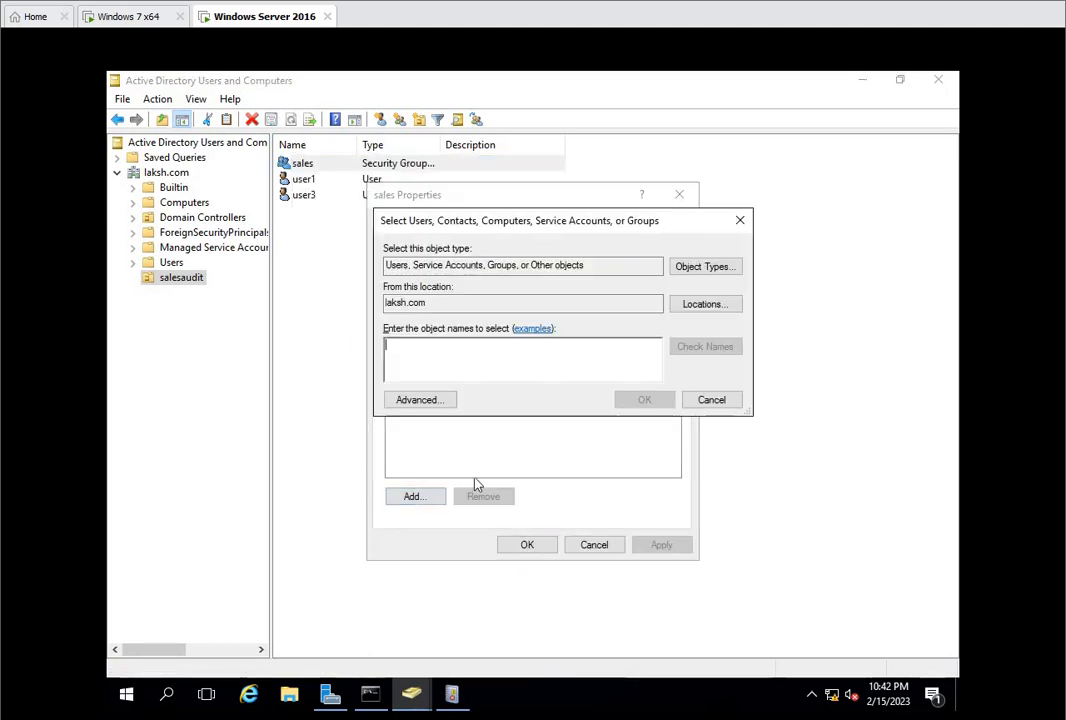
pyautogui.click(418, 399)
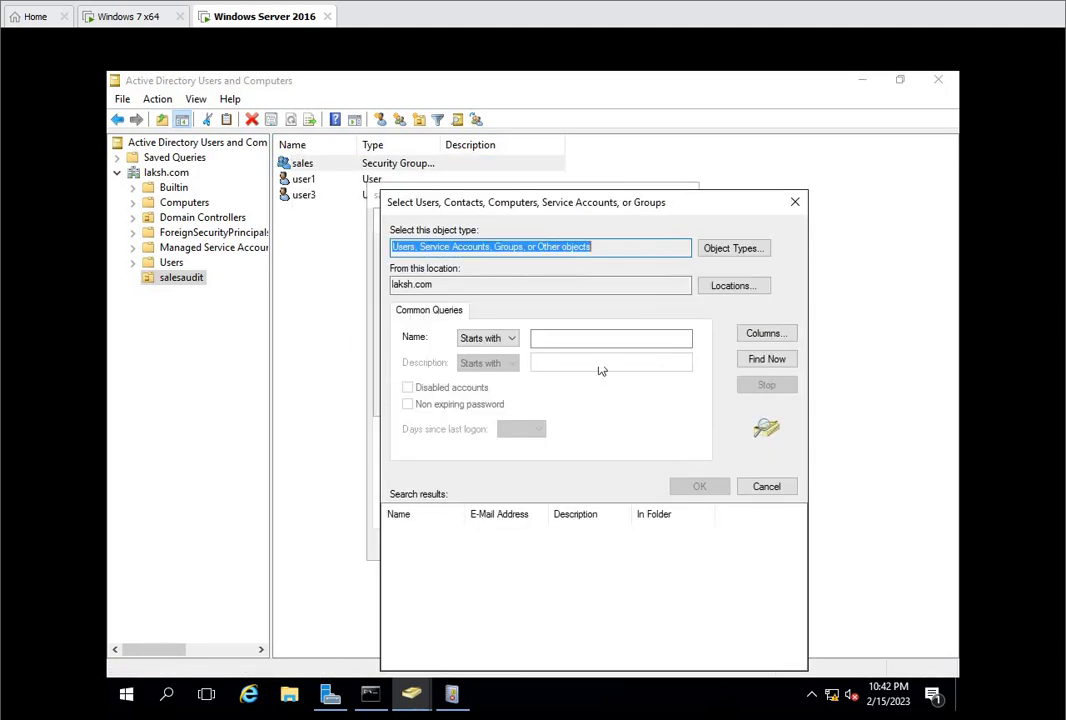
pyautogui.click(742, 363)
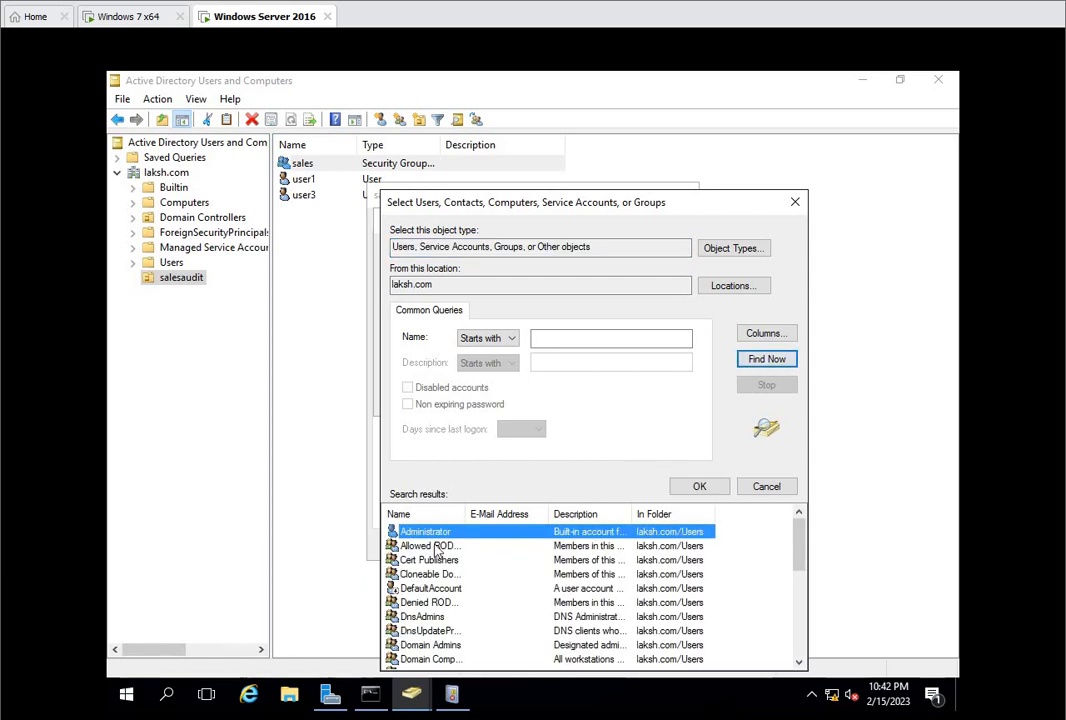
pyautogui.press('u')
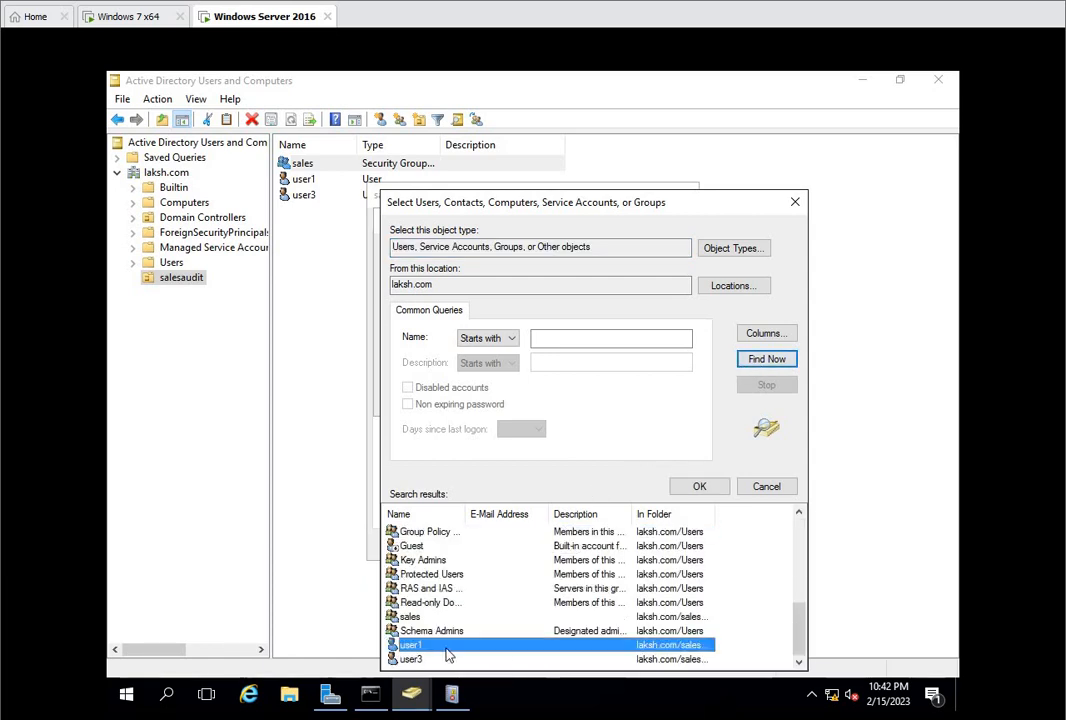
pyautogui.click(699, 486)
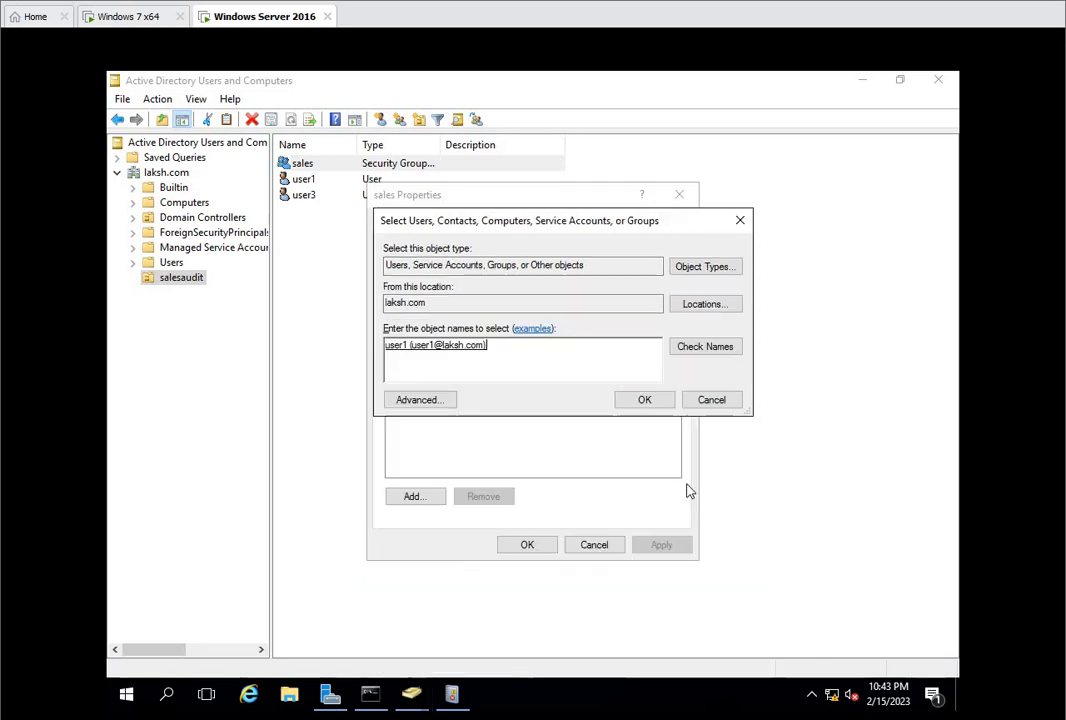
pyautogui.click(644, 400)
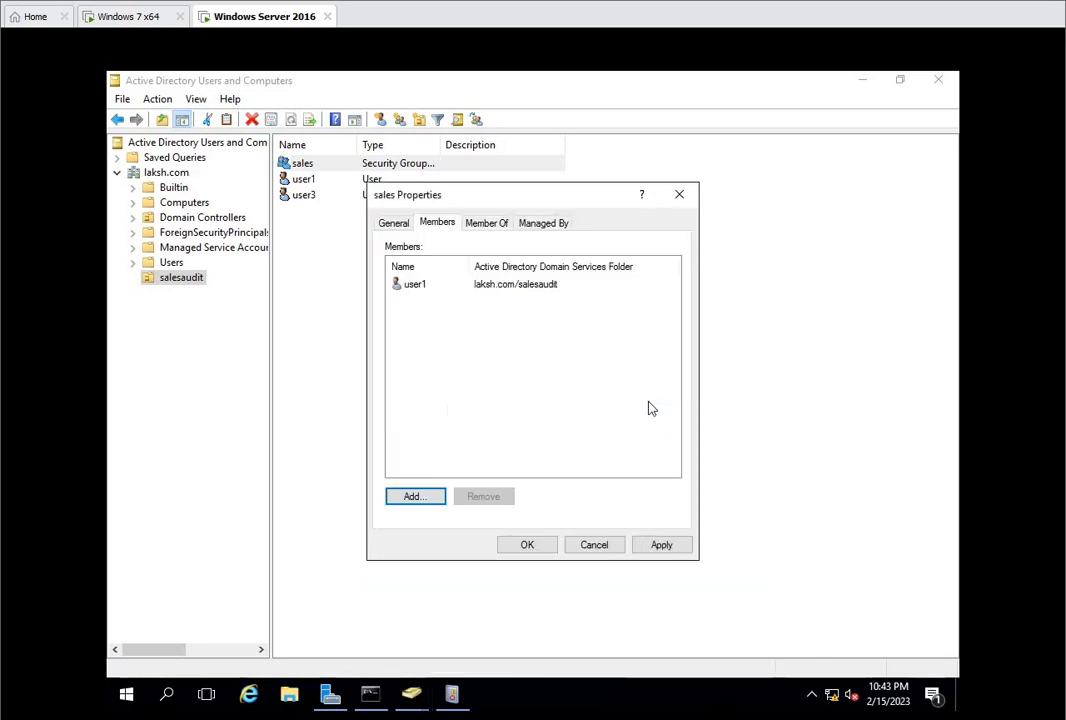
# Step: Add user3 to the sales group's members through the advanced search, and apply the membership changes
pyautogui.click(420, 496)
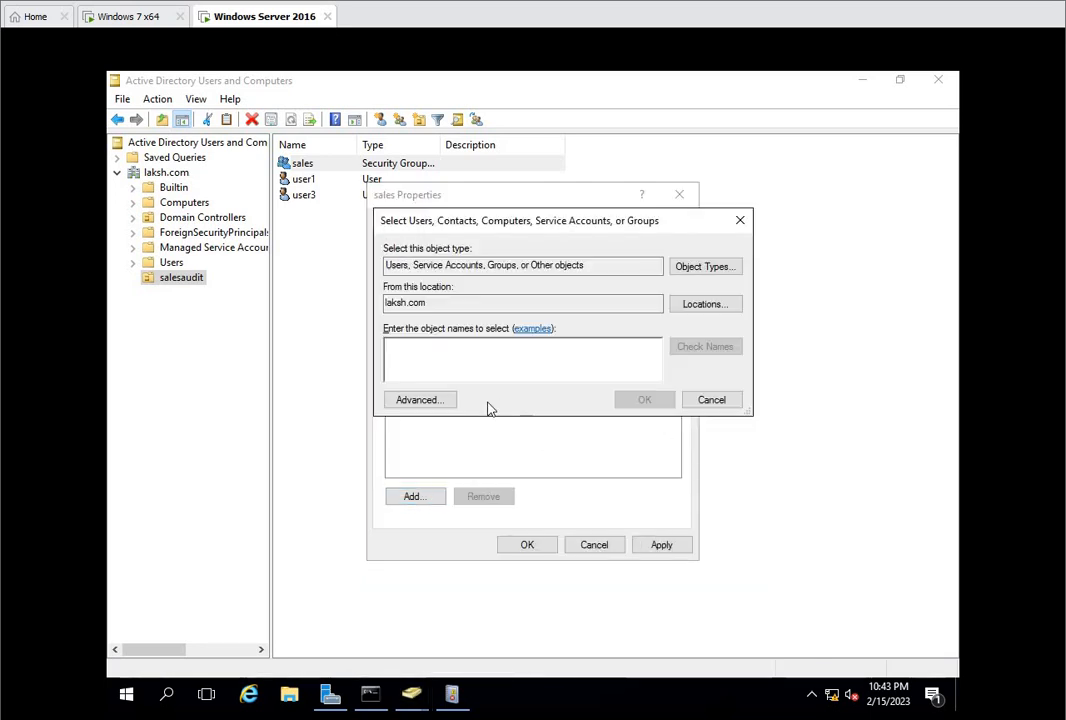
pyautogui.click(445, 402)
pyautogui.click(764, 362)
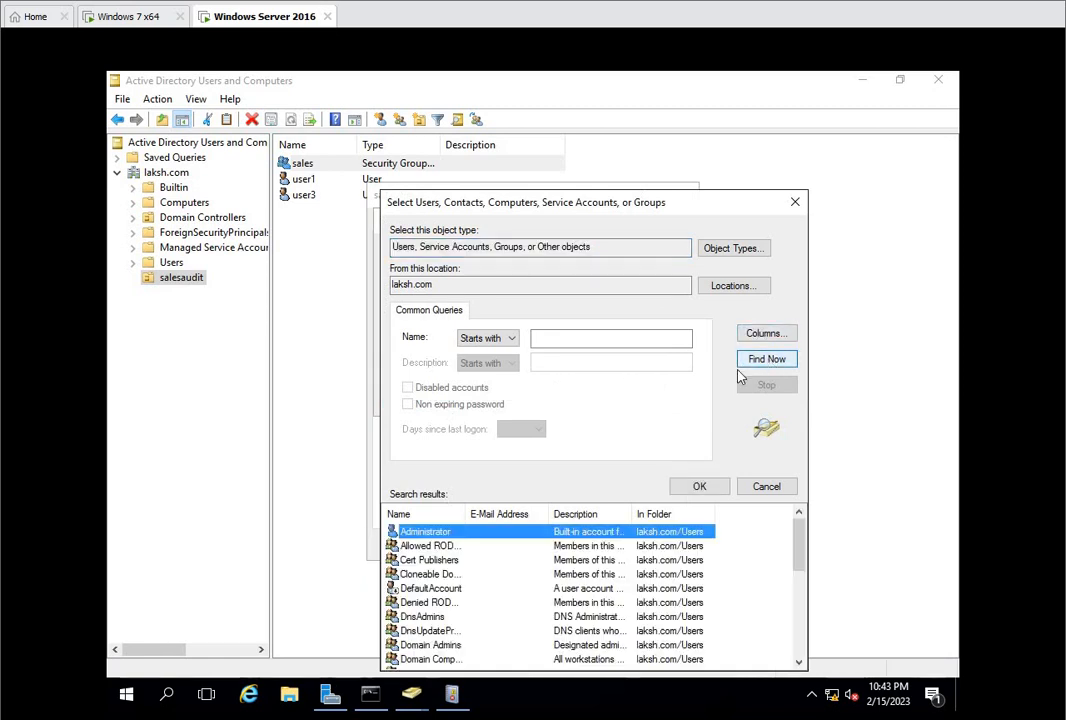
pyautogui.press('u')
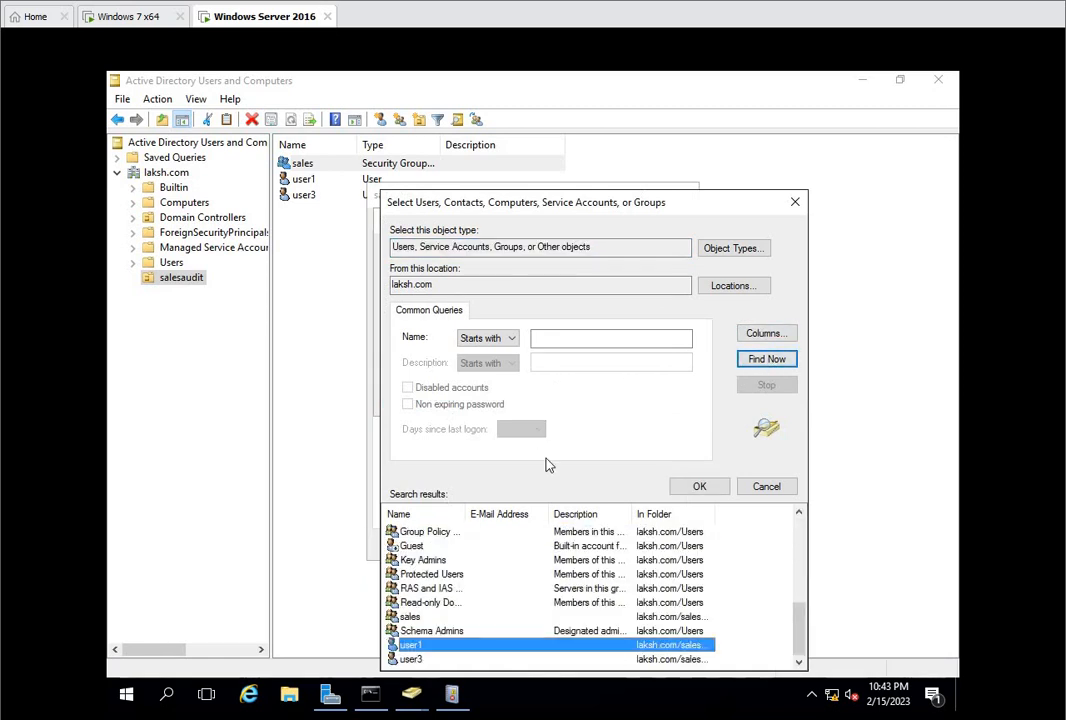
pyautogui.click(470, 660)
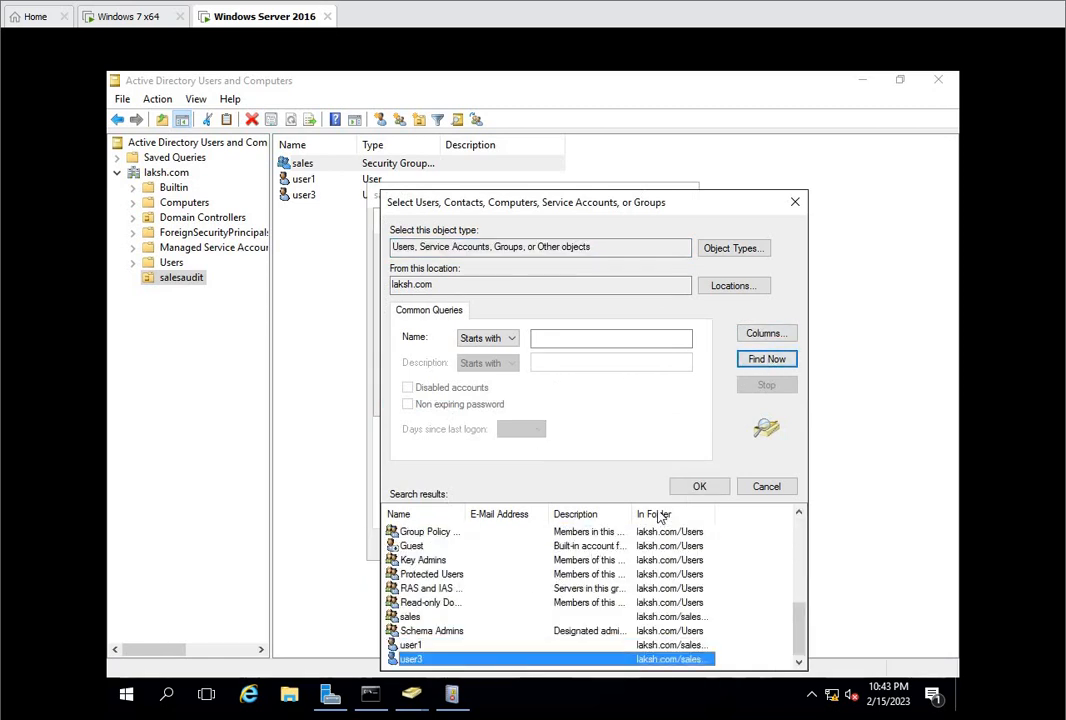
pyautogui.click(699, 486)
pyautogui.click(645, 400)
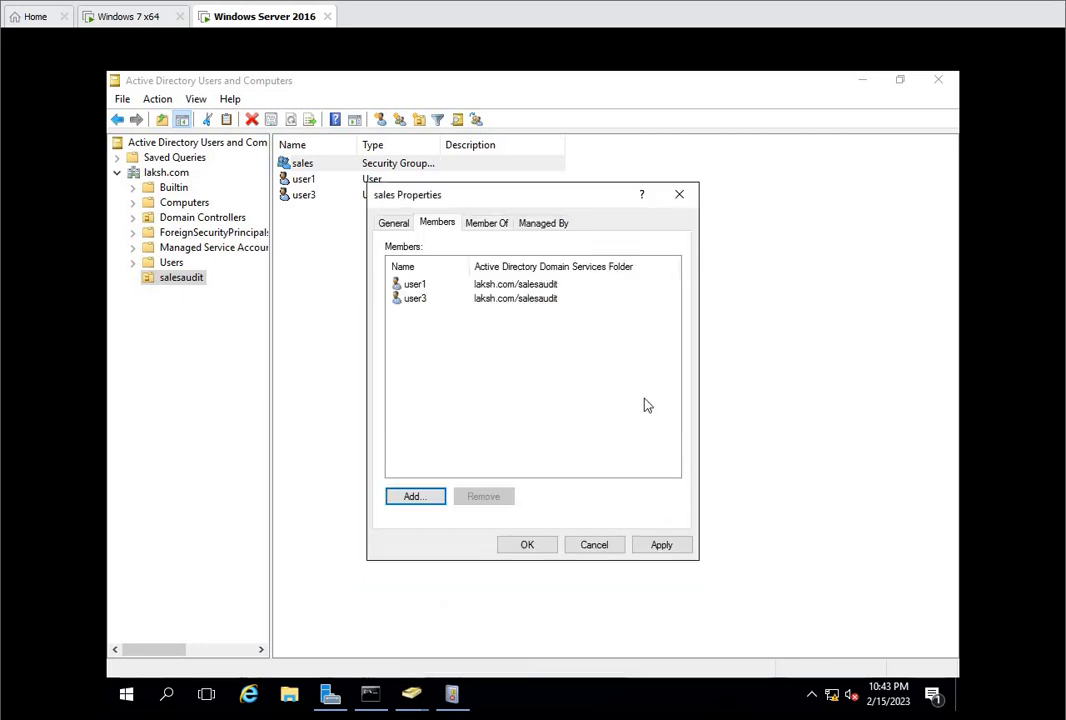
pyautogui.click(661, 545)
pyautogui.click(552, 546)
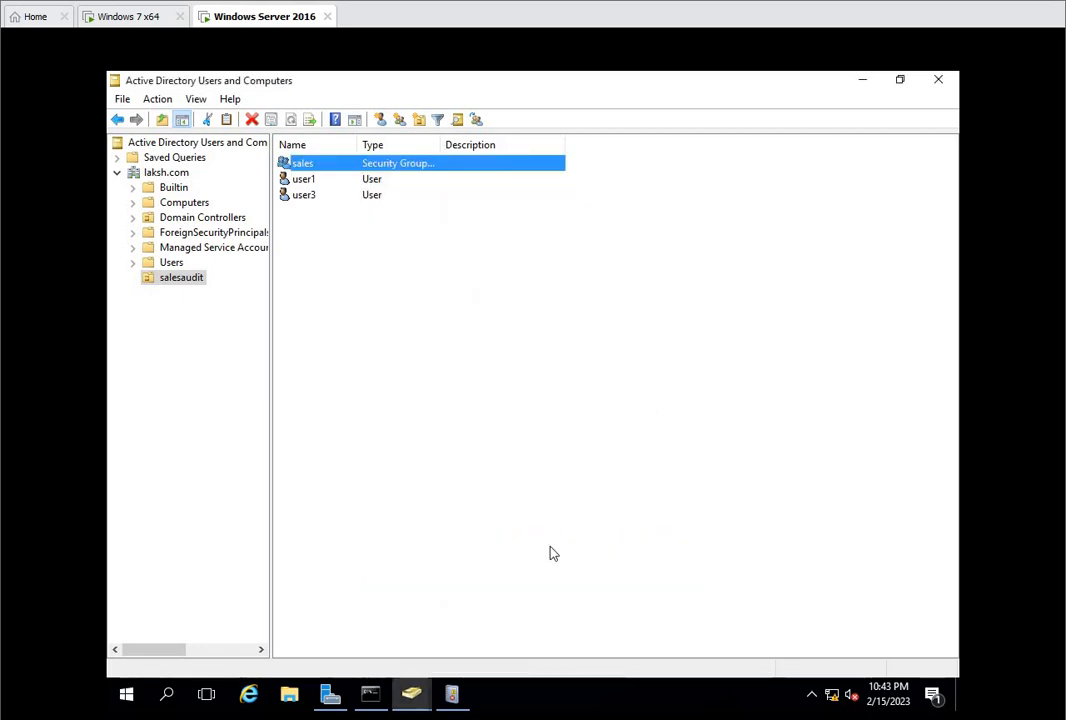
# Step: Close Active Directory Users and Computers, and open the properties of the C:\sales folder in File Explorer
pyautogui.click(938, 79)
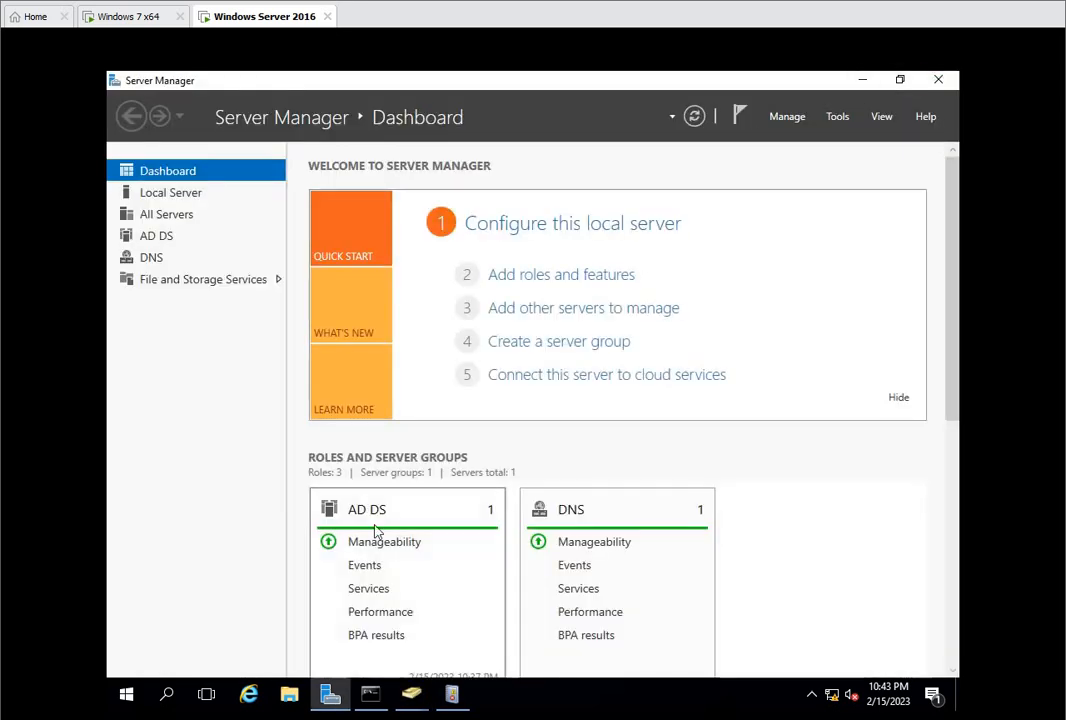
pyautogui.click(289, 693)
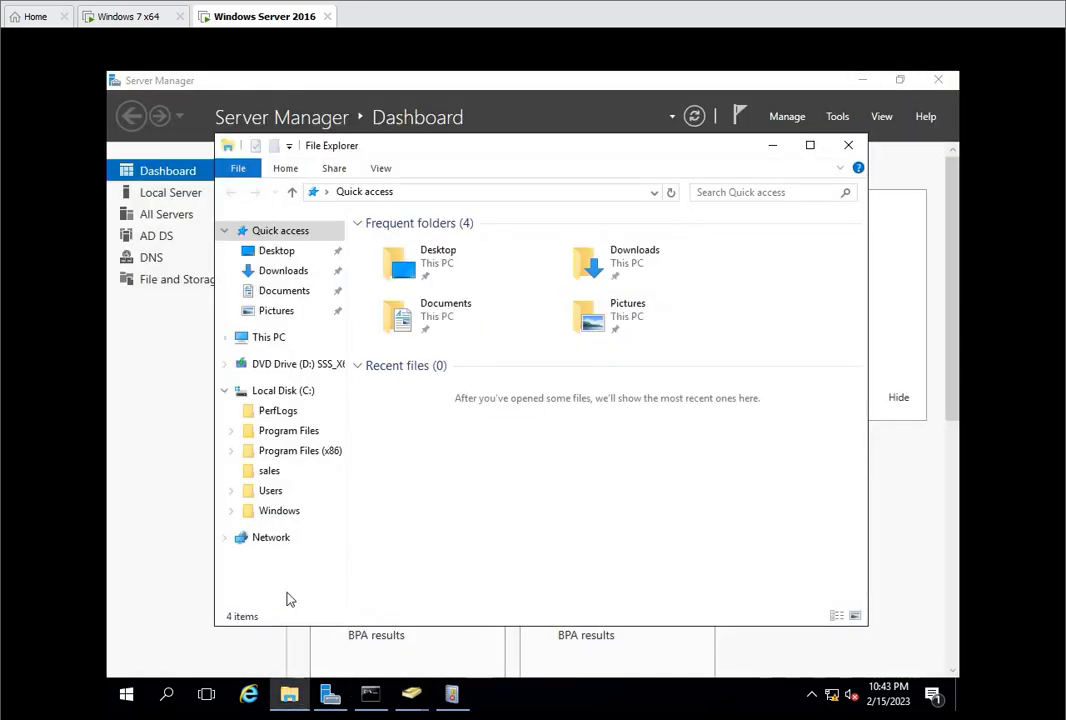
pyautogui.click(283, 390)
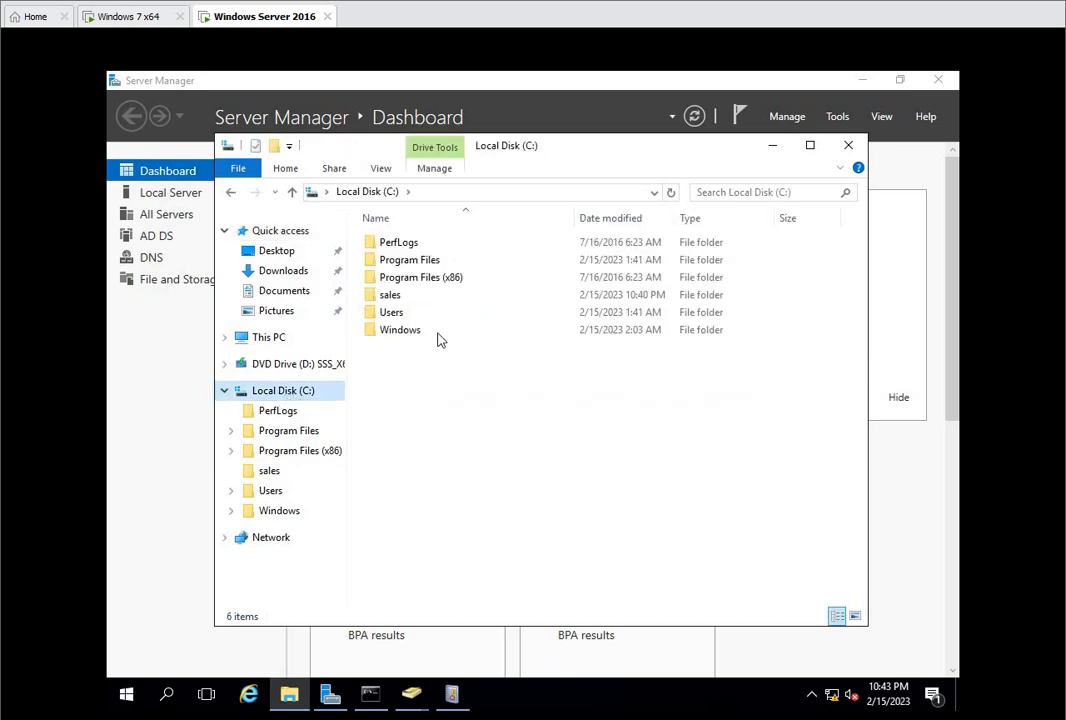
pyautogui.rightClick(392, 300)
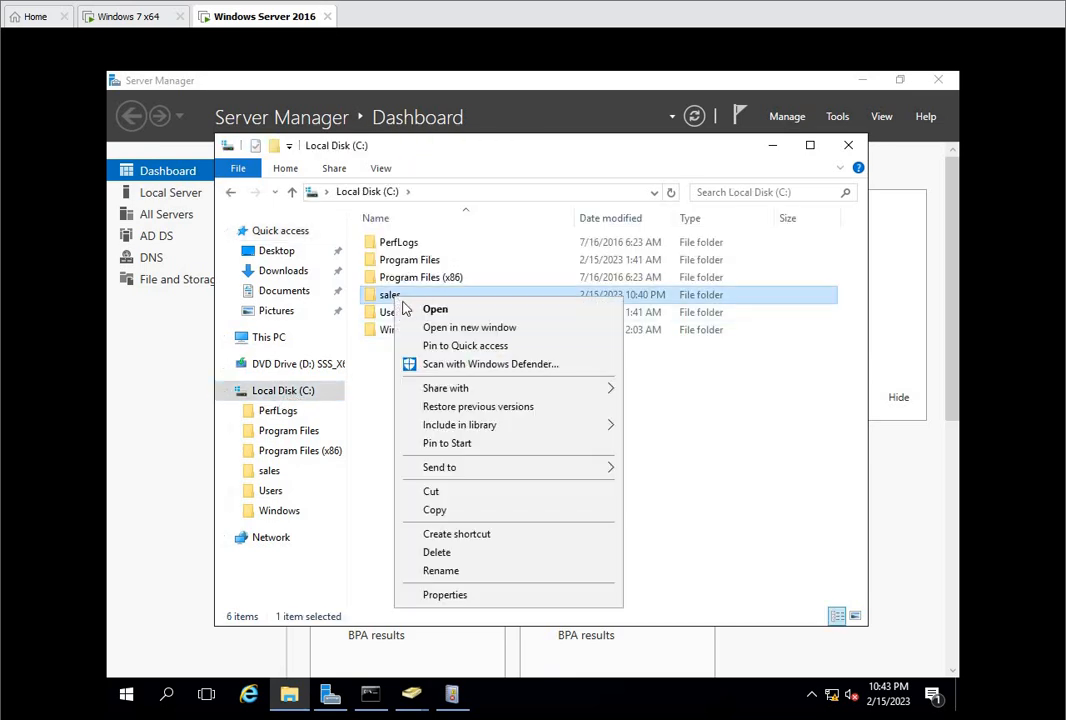
pyautogui.click(433, 594)
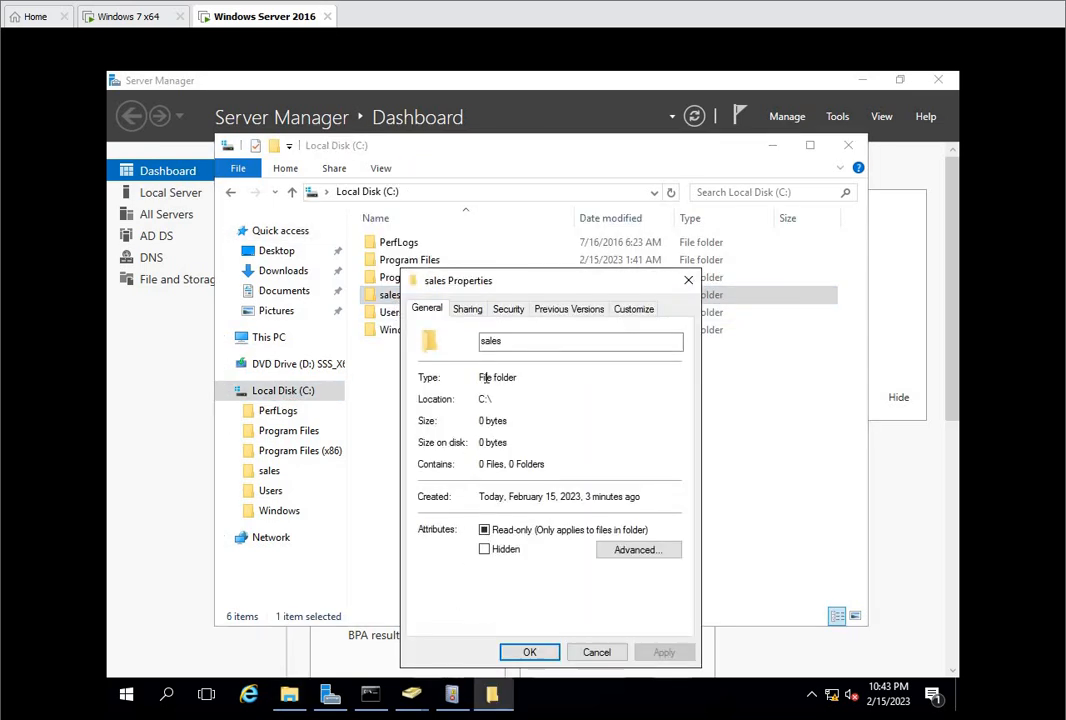
# Step: Disable inheritance in the sales folder's advanced security settings, converting the inherited permissions into explicit permissions
pyautogui.click(511, 316)
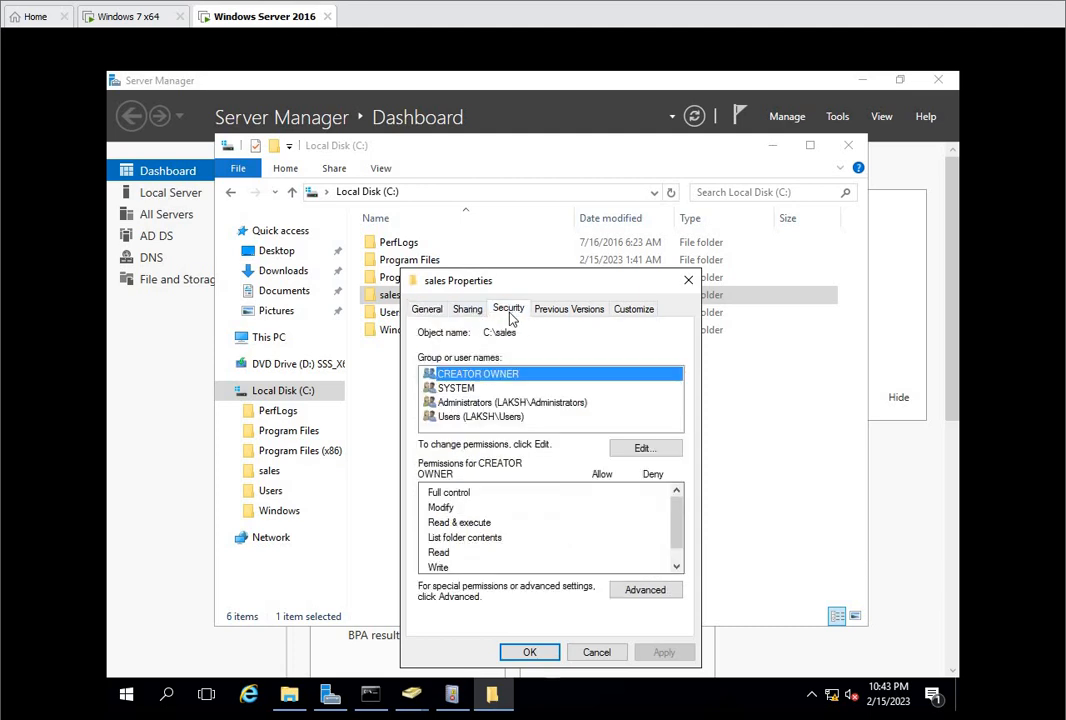
pyautogui.click(642, 590)
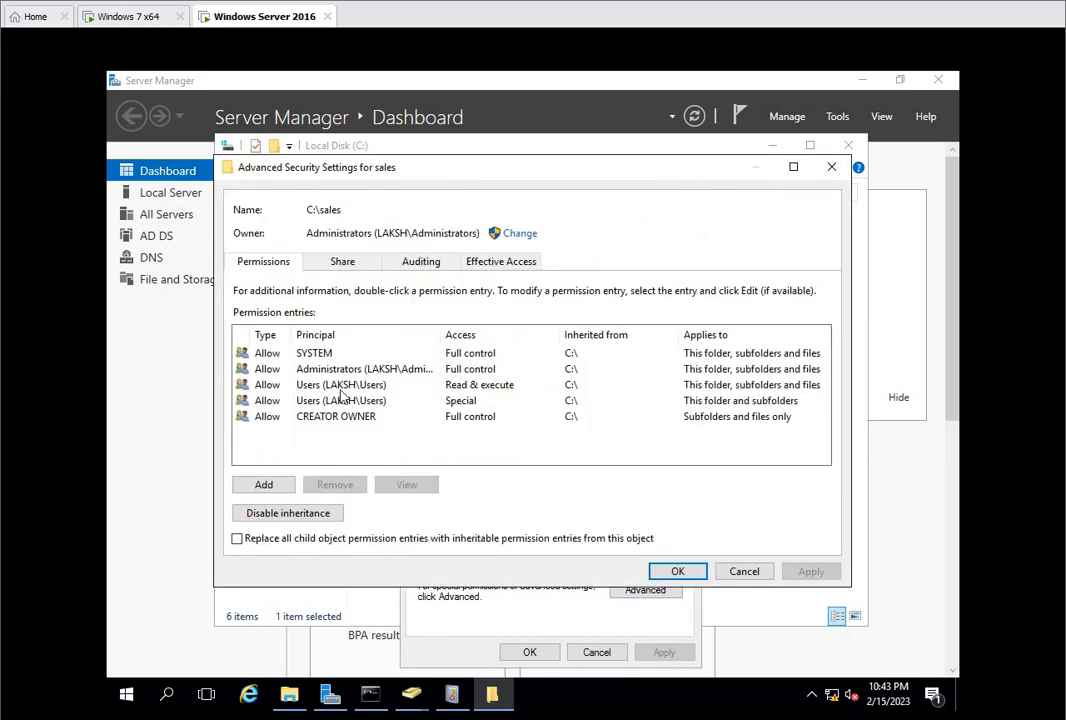
pyautogui.click(280, 513)
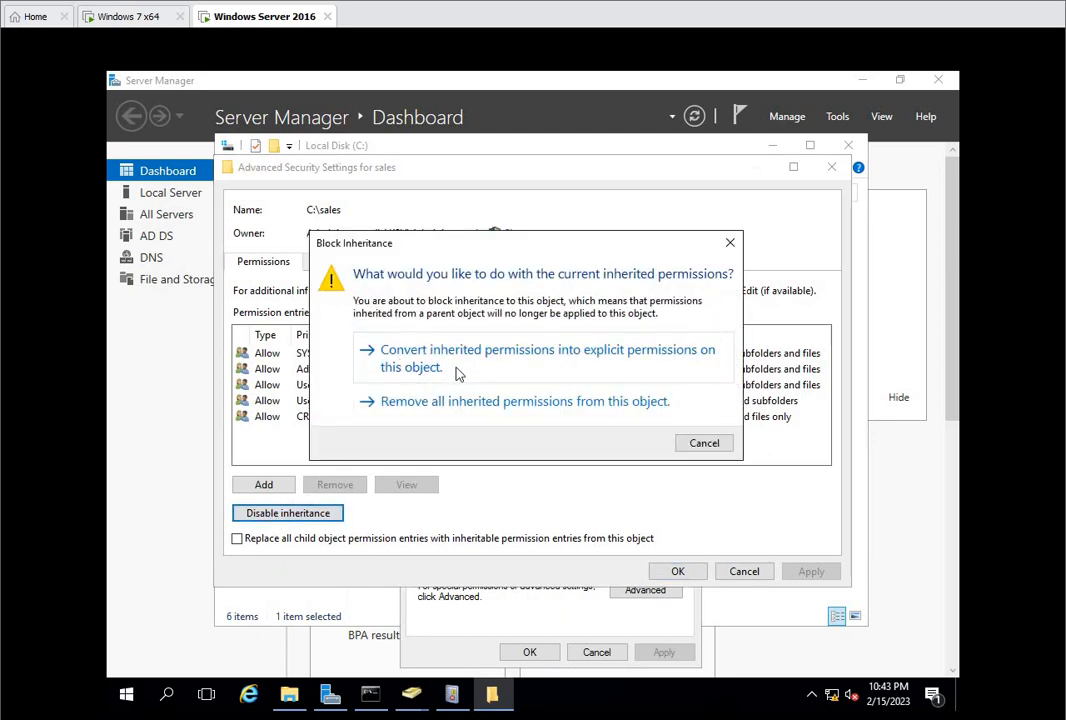
pyautogui.click(455, 370)
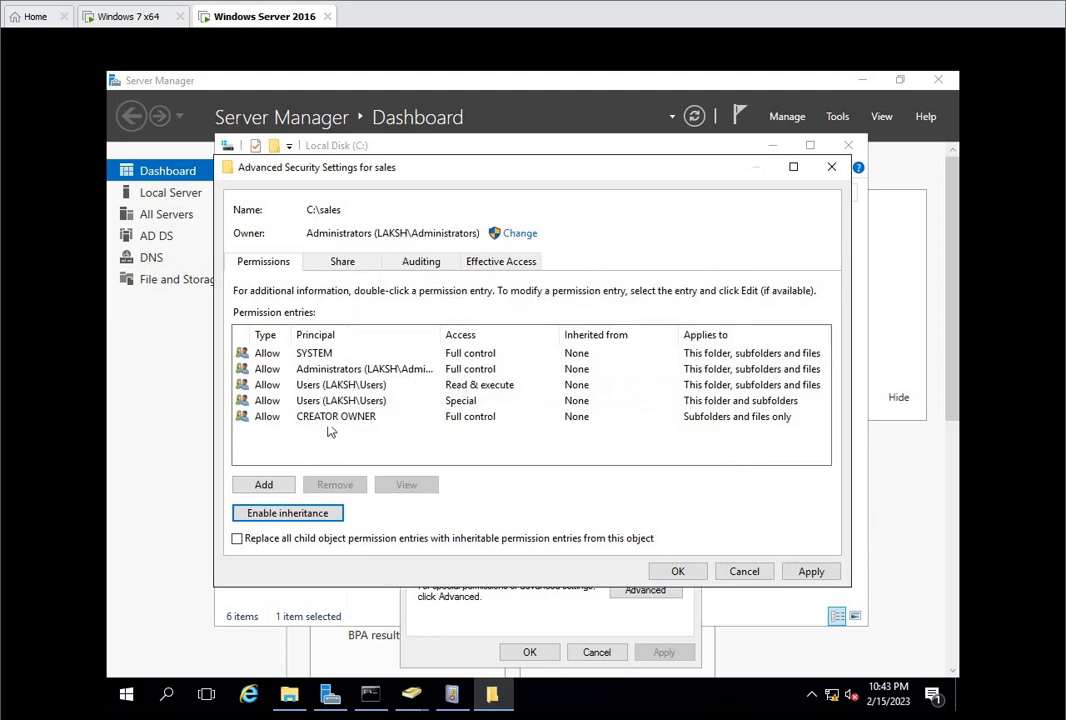
# Step: Remove both Users entries, Special and Read & execute, from the sales folder's permission entries
pyautogui.click(306, 401)
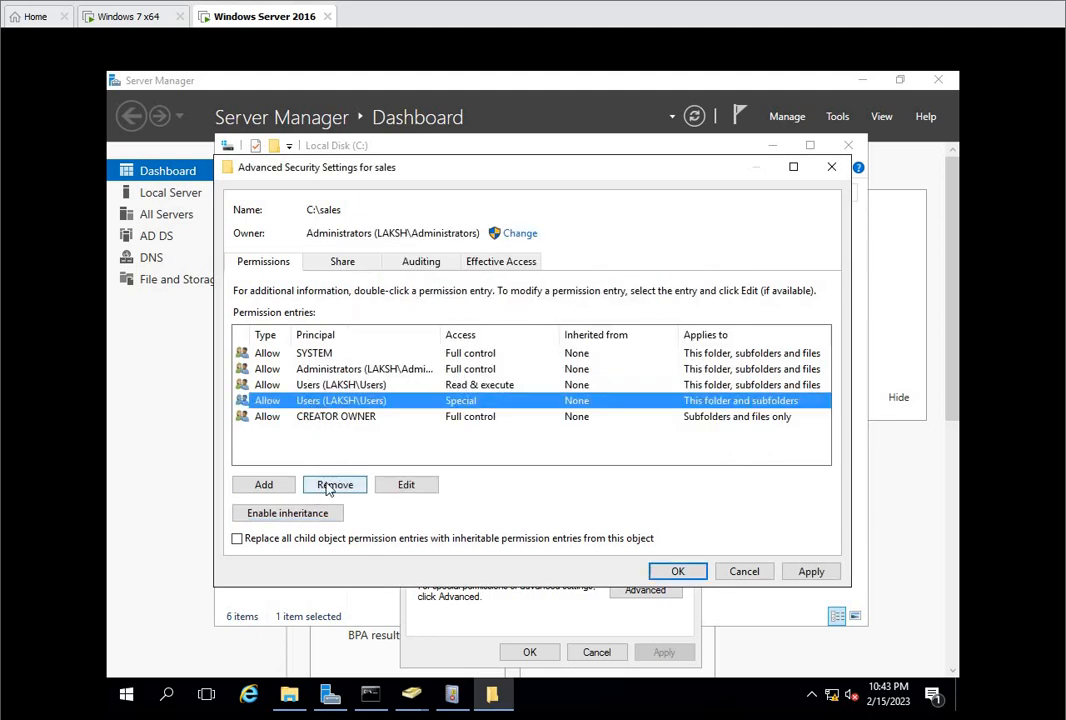
pyautogui.click(334, 488)
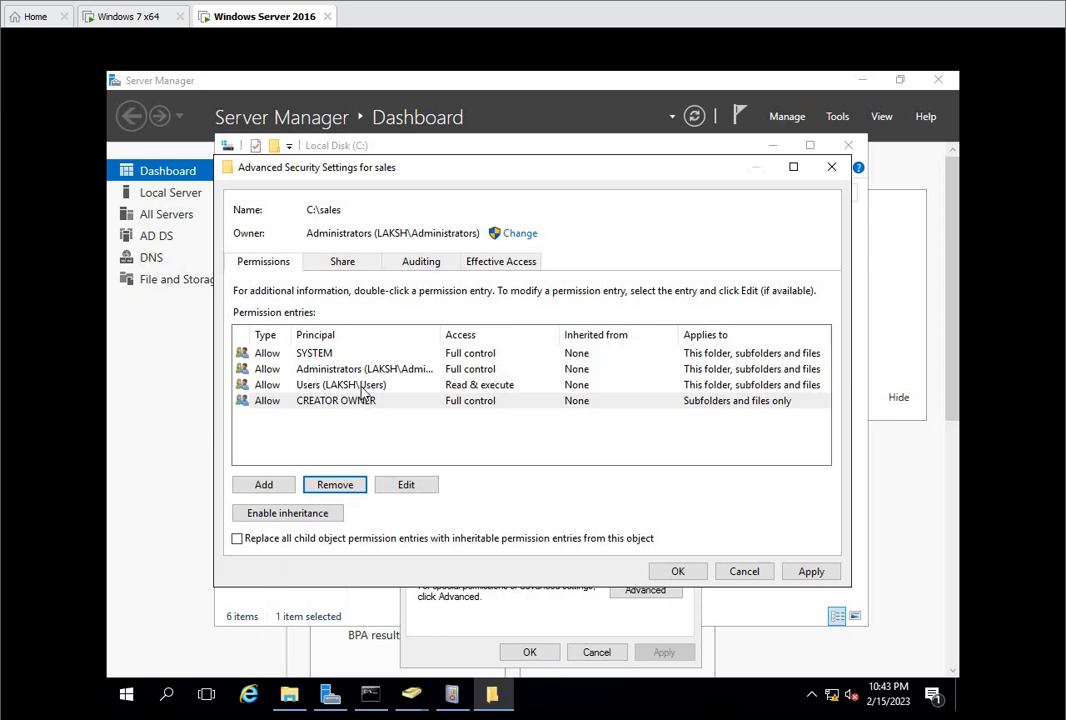
pyautogui.click(363, 388)
pyautogui.click(330, 486)
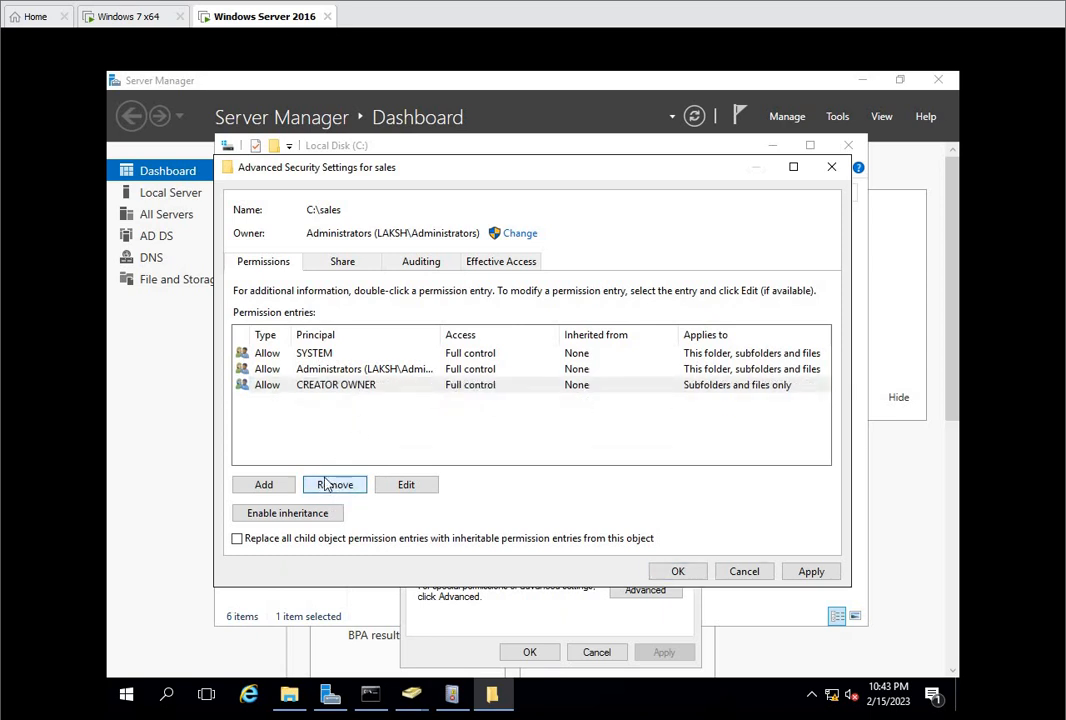
# Step: Add an Allow permission entry for the sales group, found through the advanced search, keeping the default read and execute permissions
pyautogui.click(265, 487)
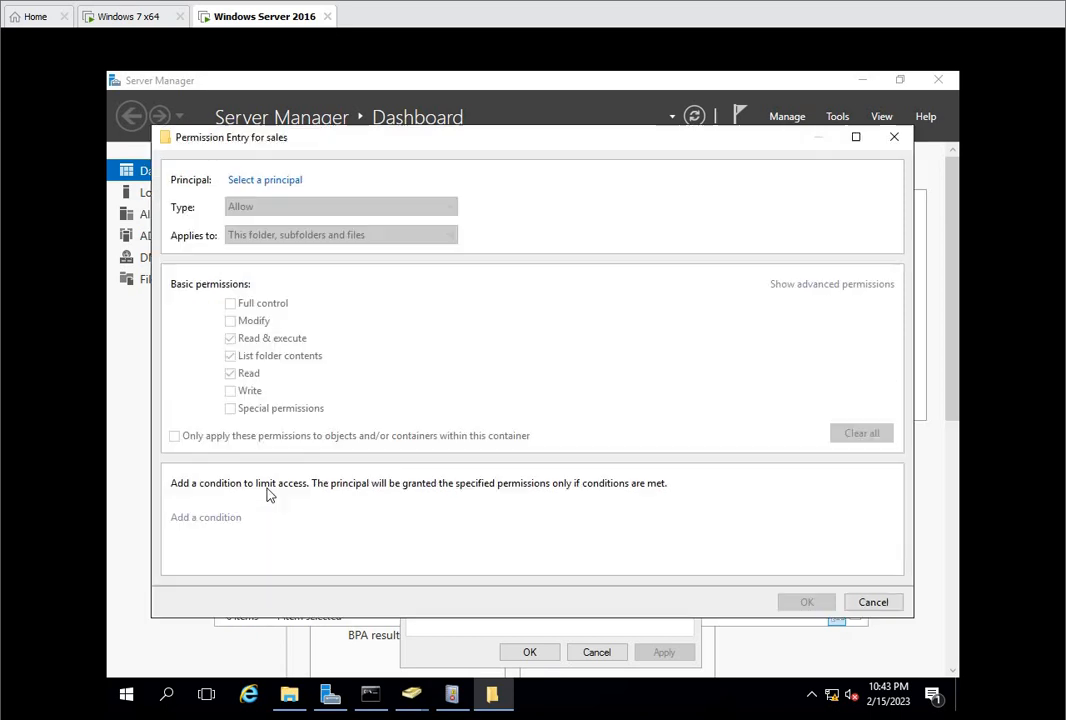
pyautogui.click(262, 182)
pyautogui.click(214, 342)
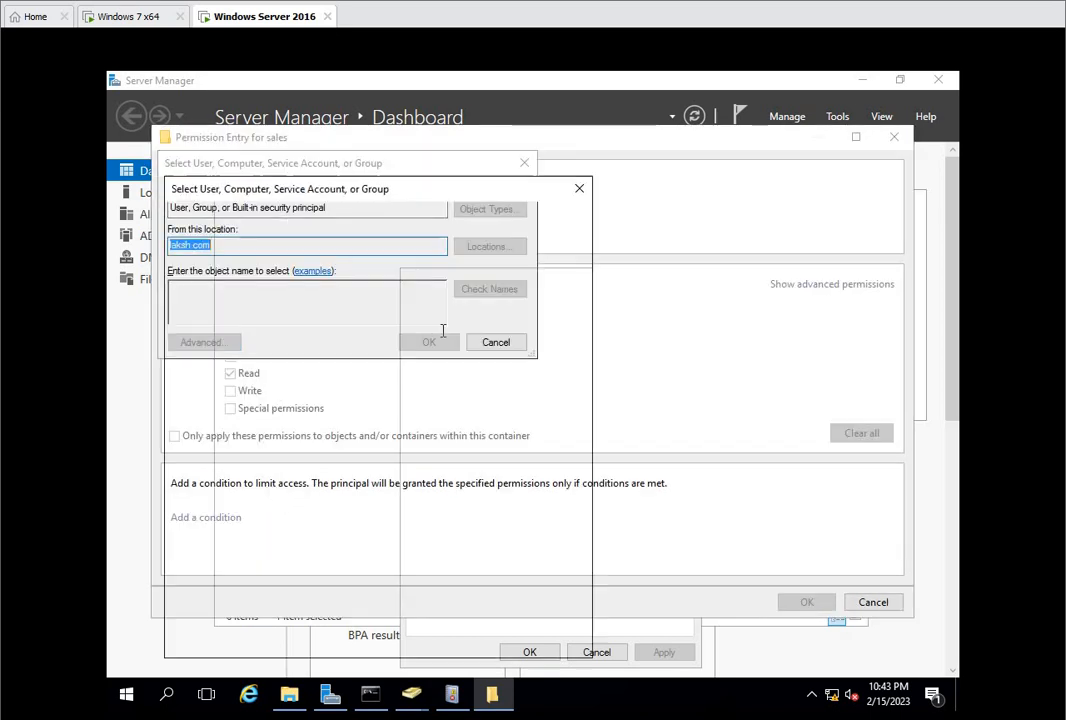
pyautogui.click(542, 350)
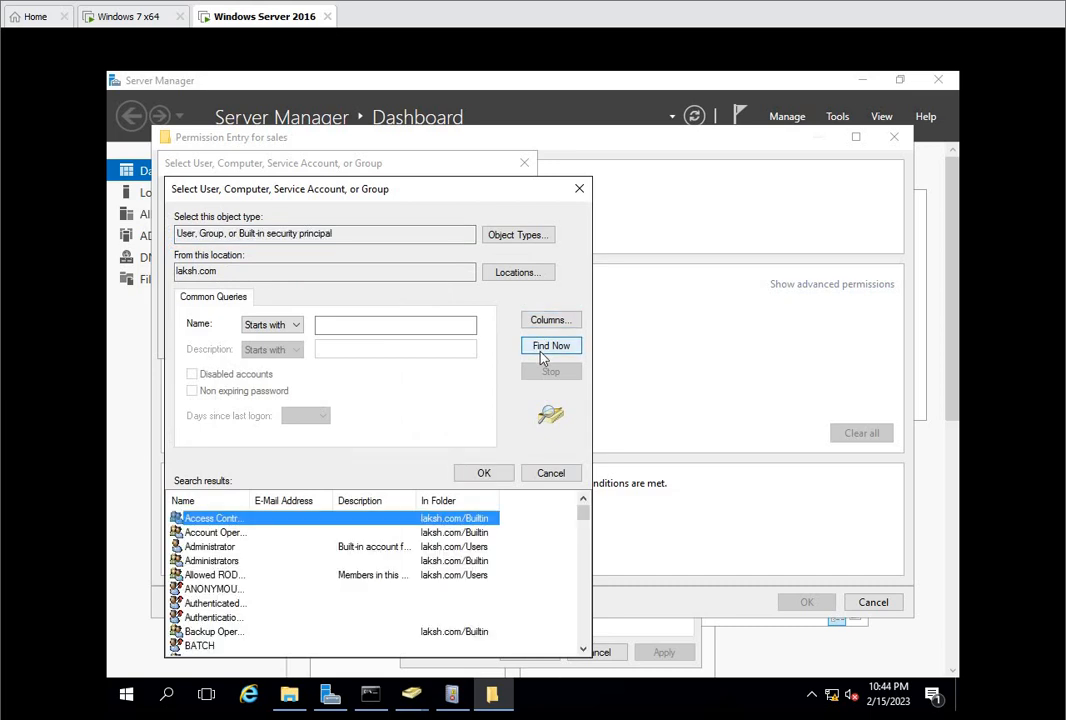
pyautogui.press('s')
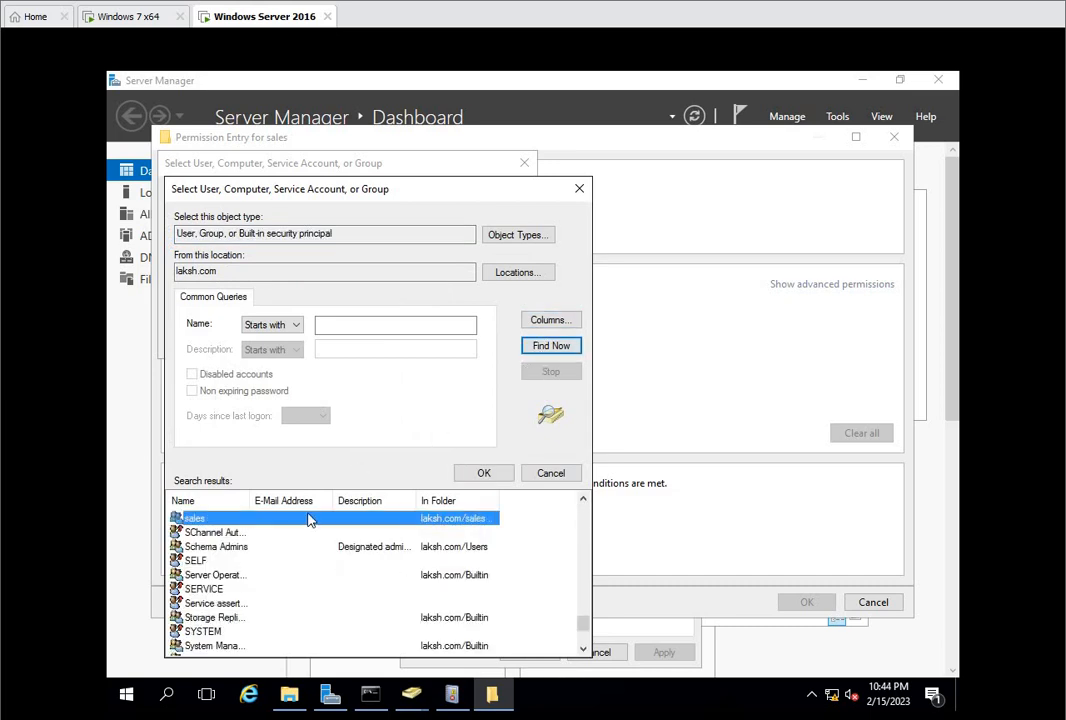
pyautogui.click(489, 473)
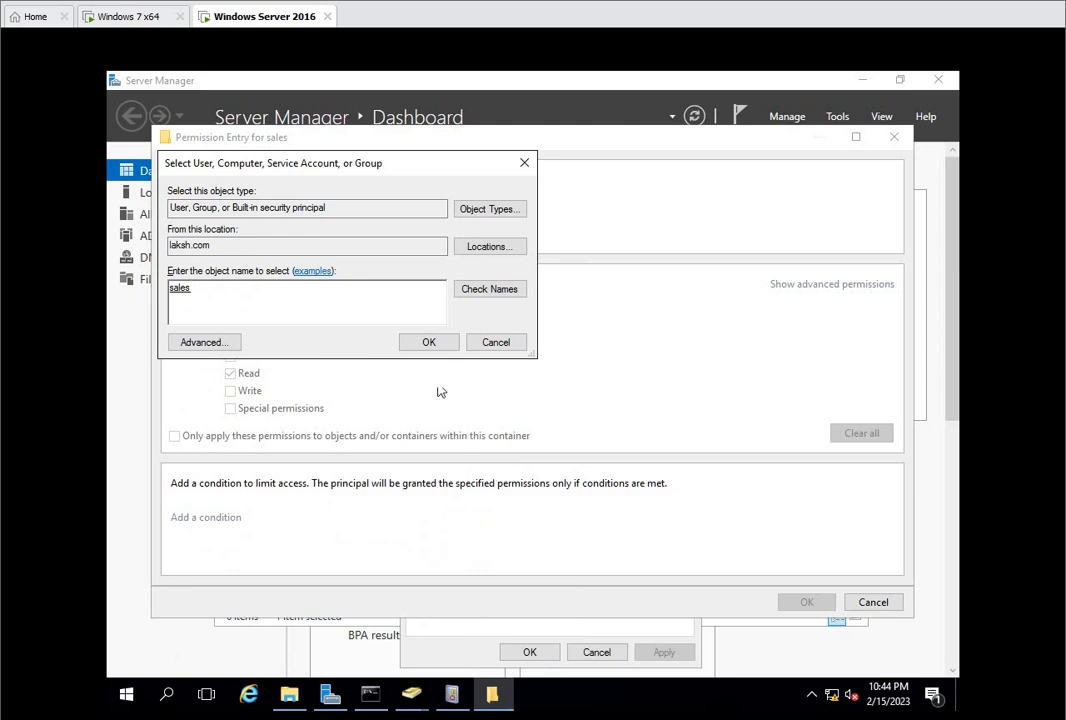
pyautogui.click(427, 344)
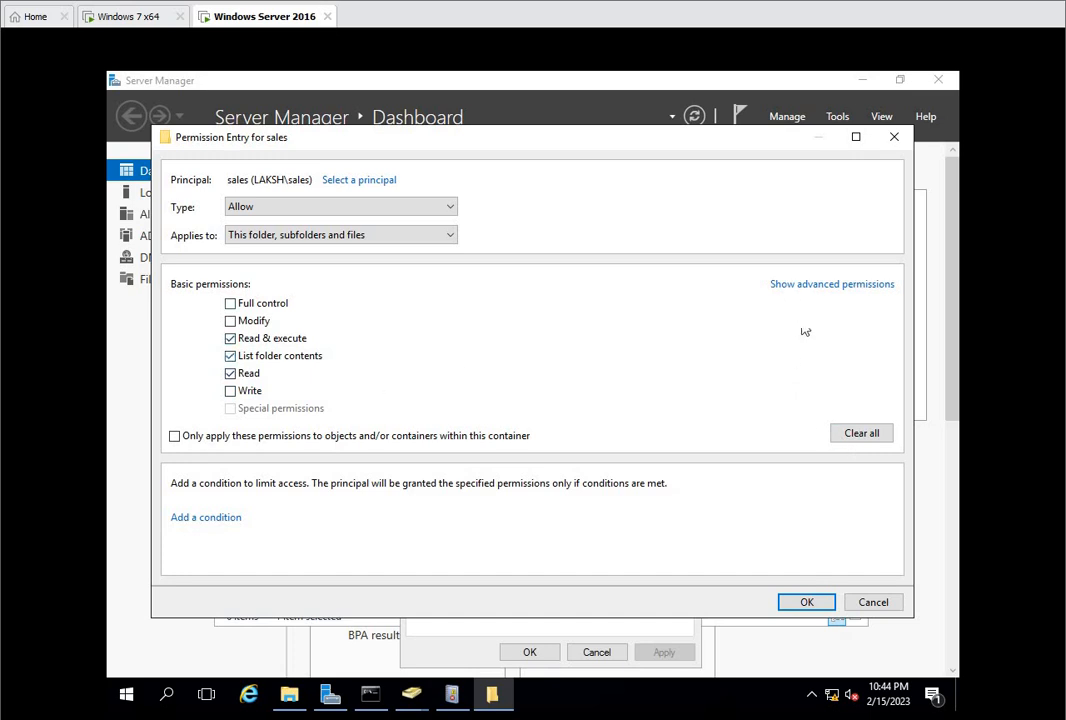
pyautogui.click(842, 285)
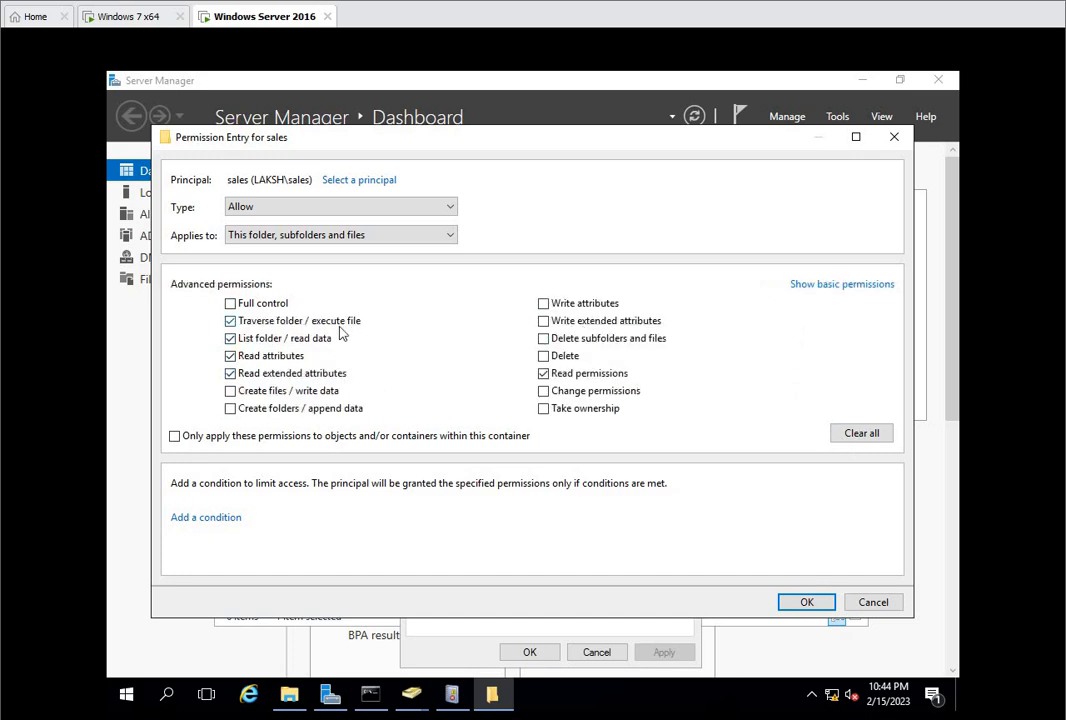
pyautogui.click(804, 603)
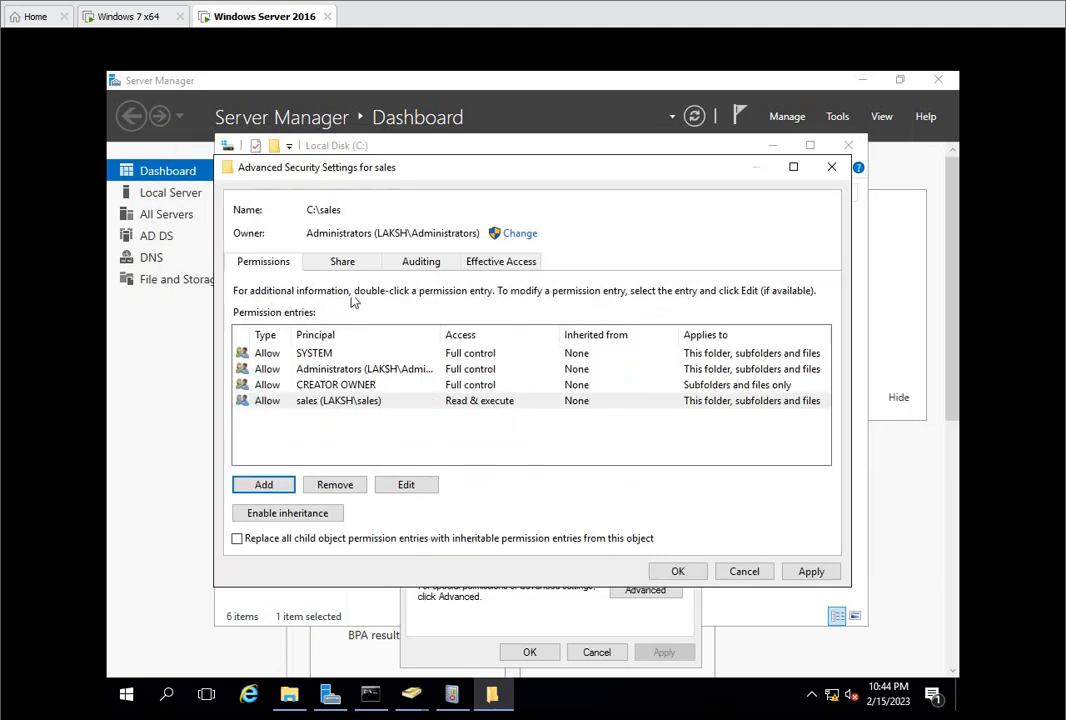
# Step: Start a new auditing entry for the sales folder and choose the sales group as its principal through the advanced search
pyautogui.click(421, 263)
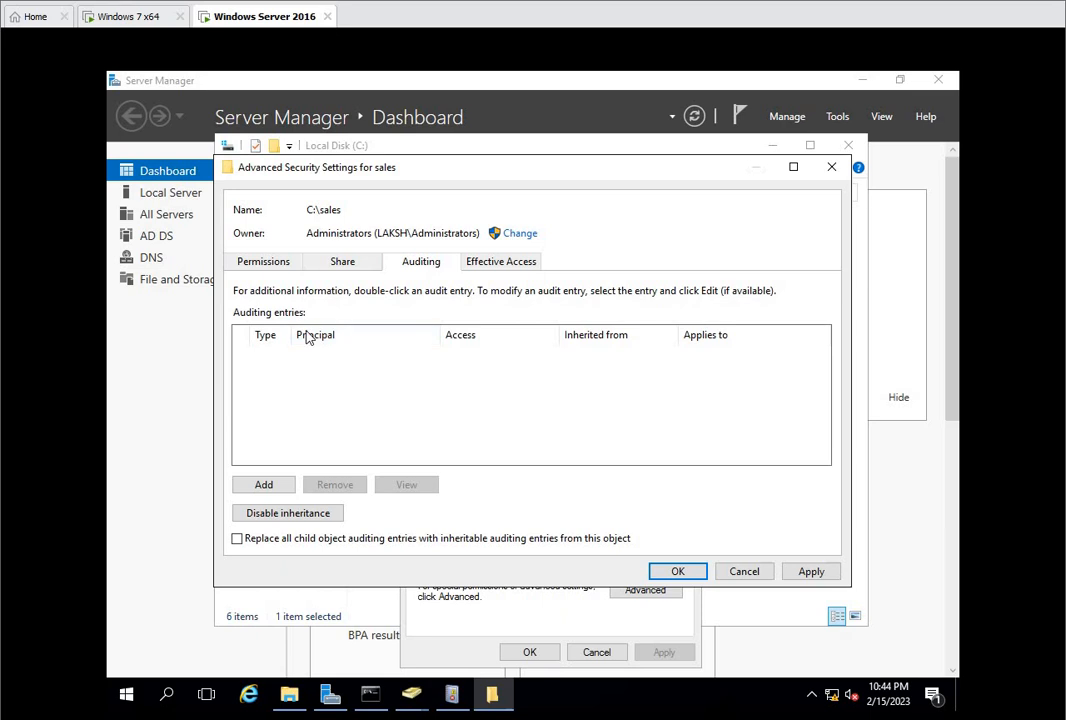
pyautogui.click(272, 484)
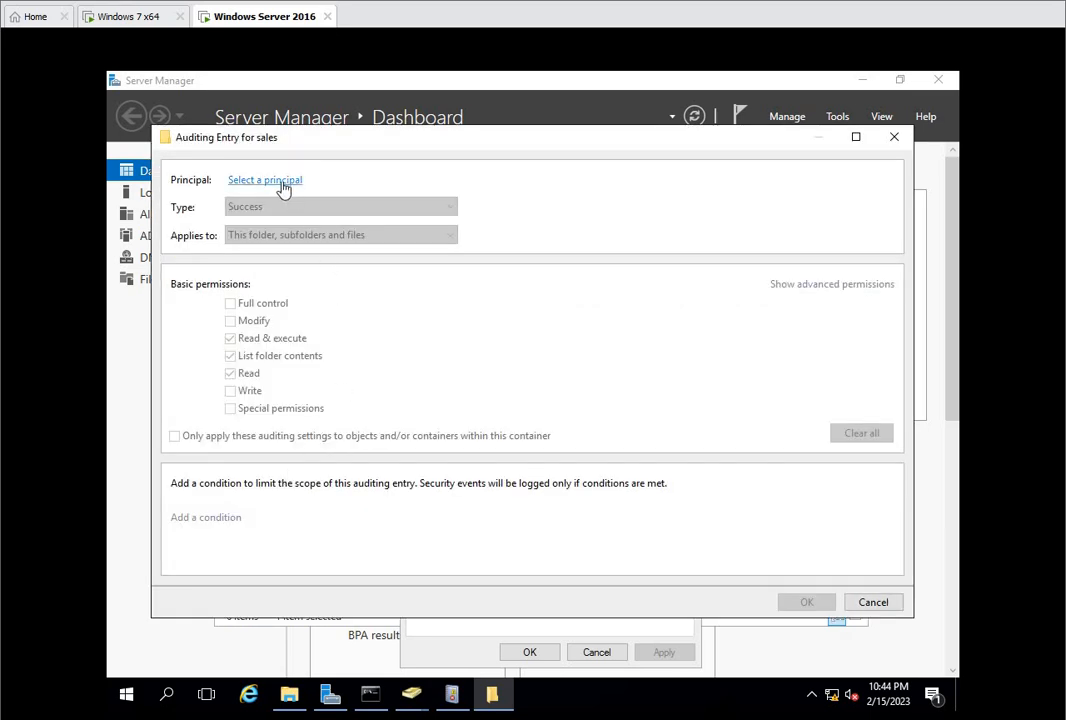
pyautogui.click(283, 183)
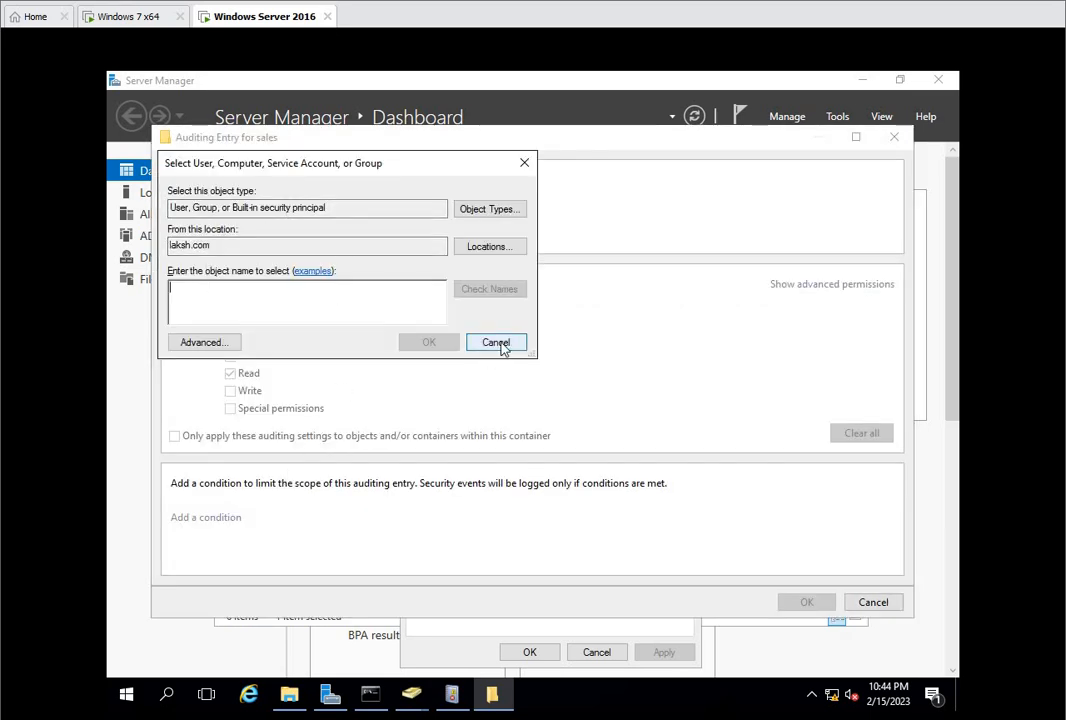
pyautogui.click(204, 342)
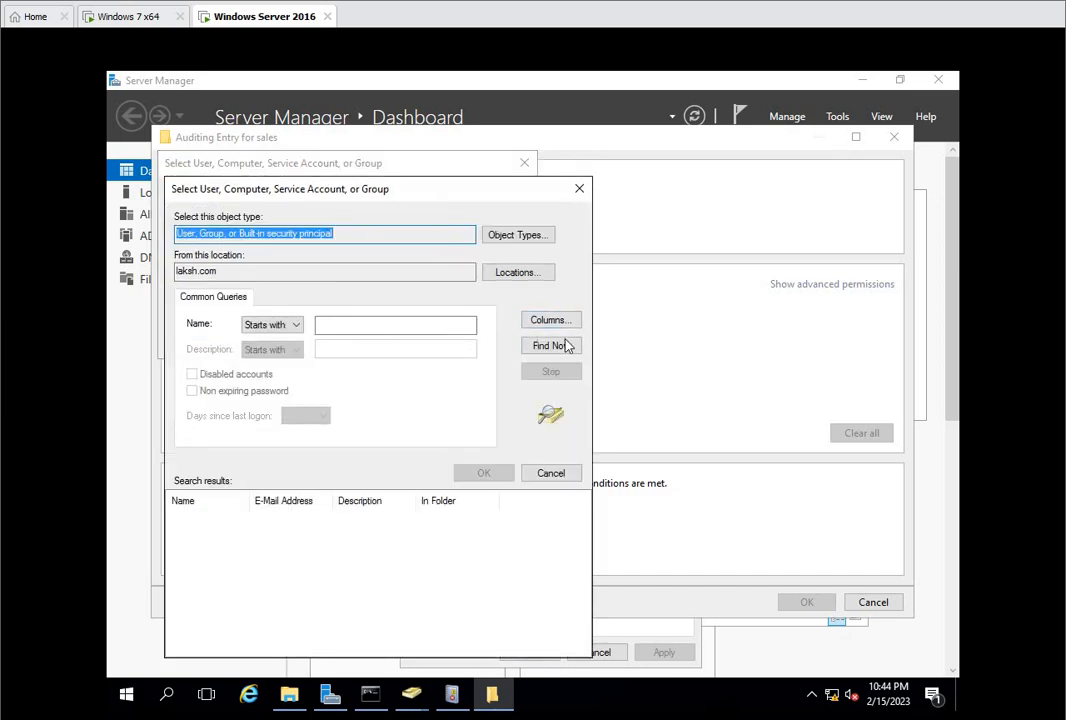
pyautogui.click(556, 345)
pyautogui.click(290, 532)
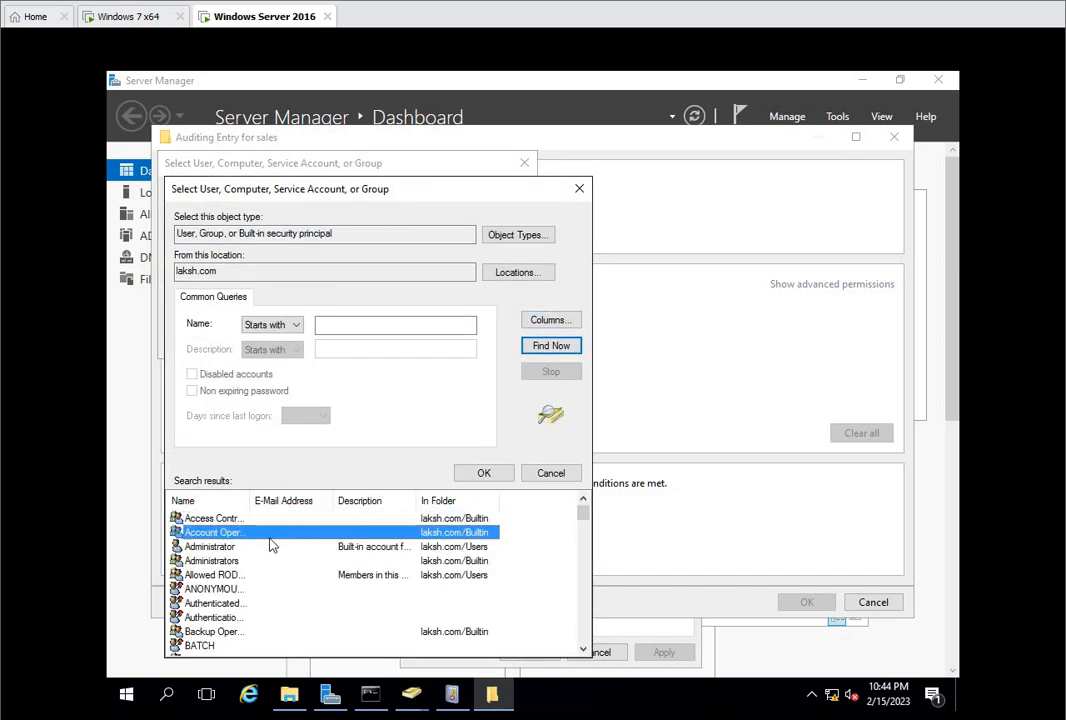
pyautogui.press('s')
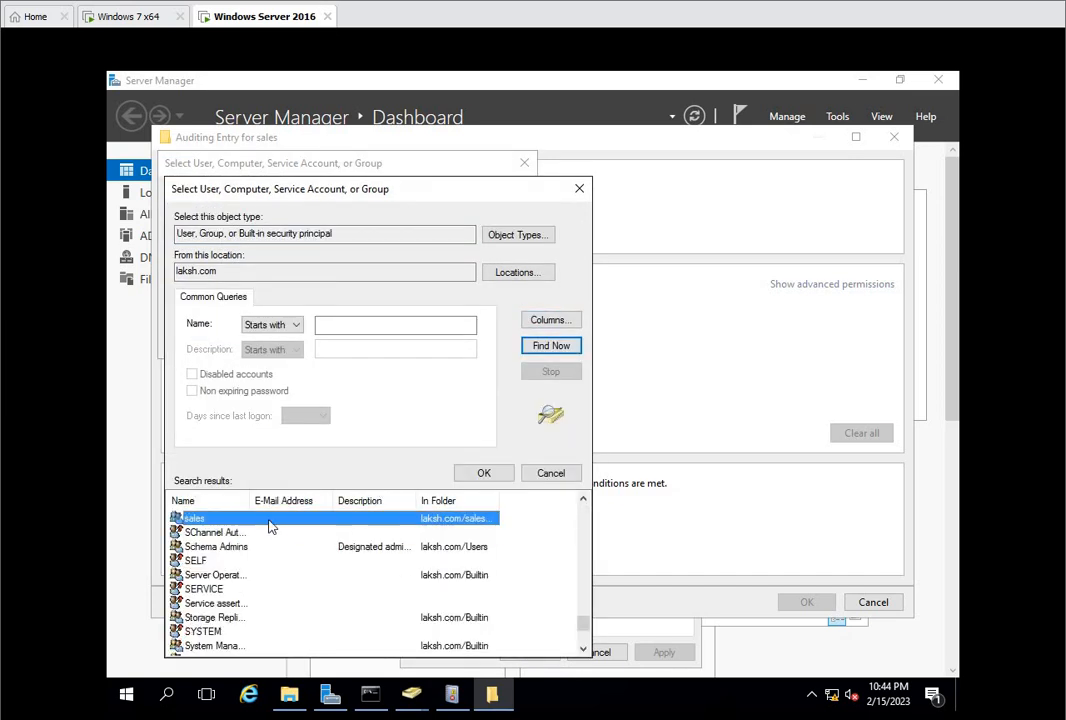
pyautogui.click(484, 473)
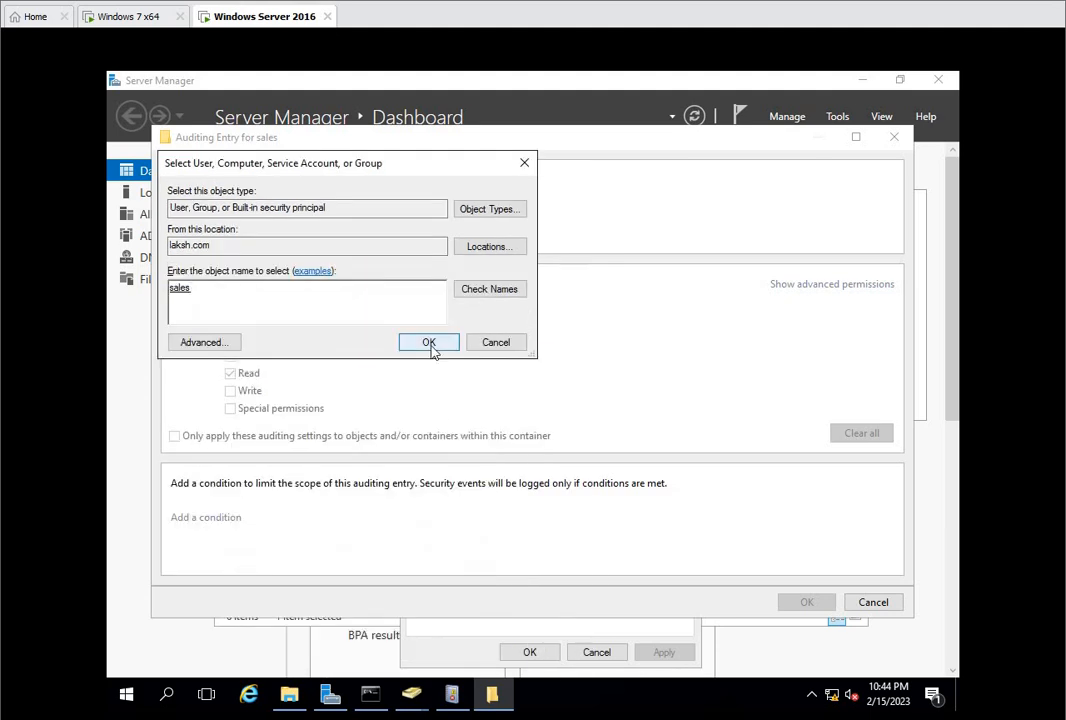
pyautogui.click(429, 342)
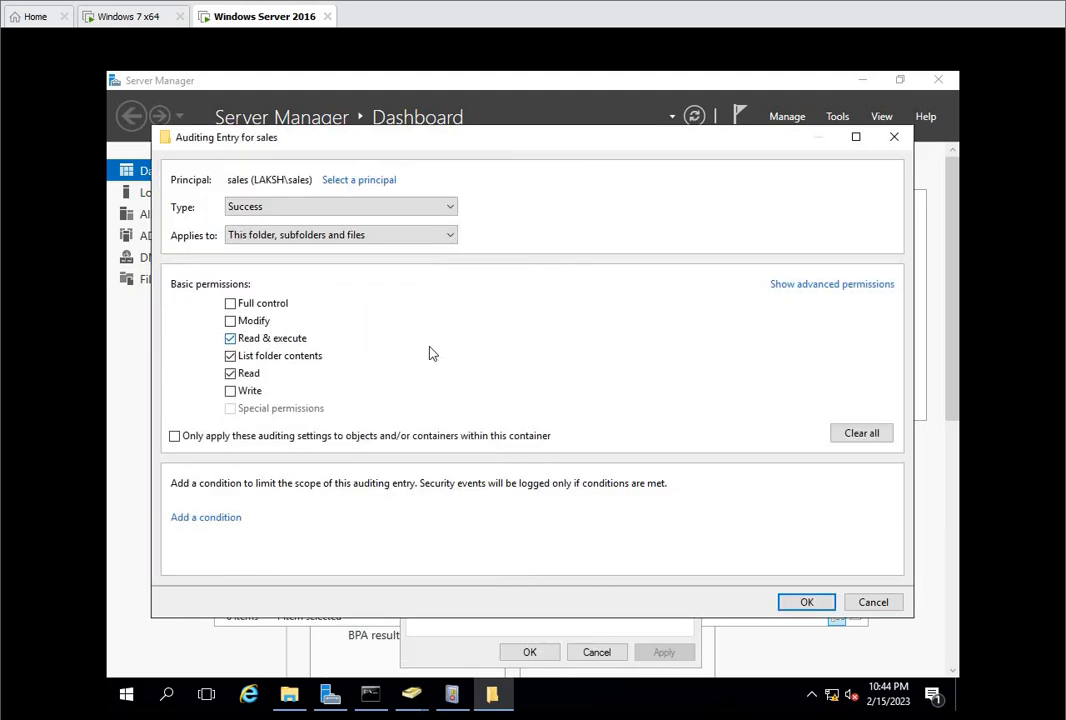
# Step: Add Create files / write data, Delete subfolders and files, and Delete to the auditing entry's advanced permissions, and accept the entry
pyautogui.click(800, 286)
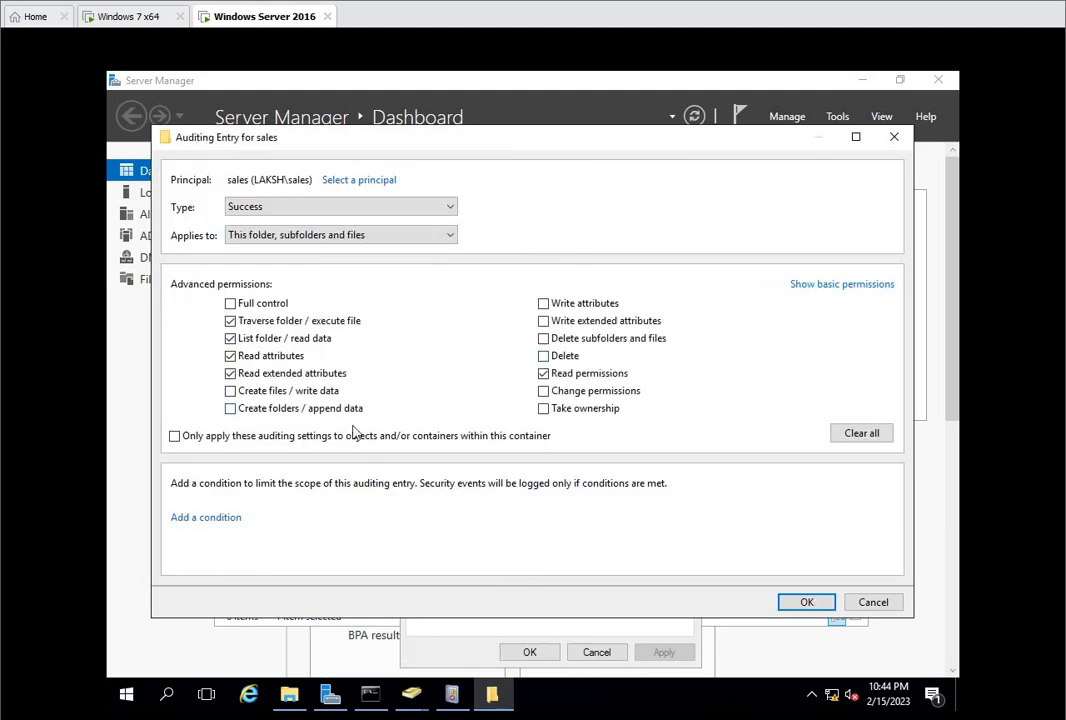
pyautogui.click(232, 392)
pyautogui.click(543, 338)
pyautogui.click(543, 356)
pyautogui.click(806, 602)
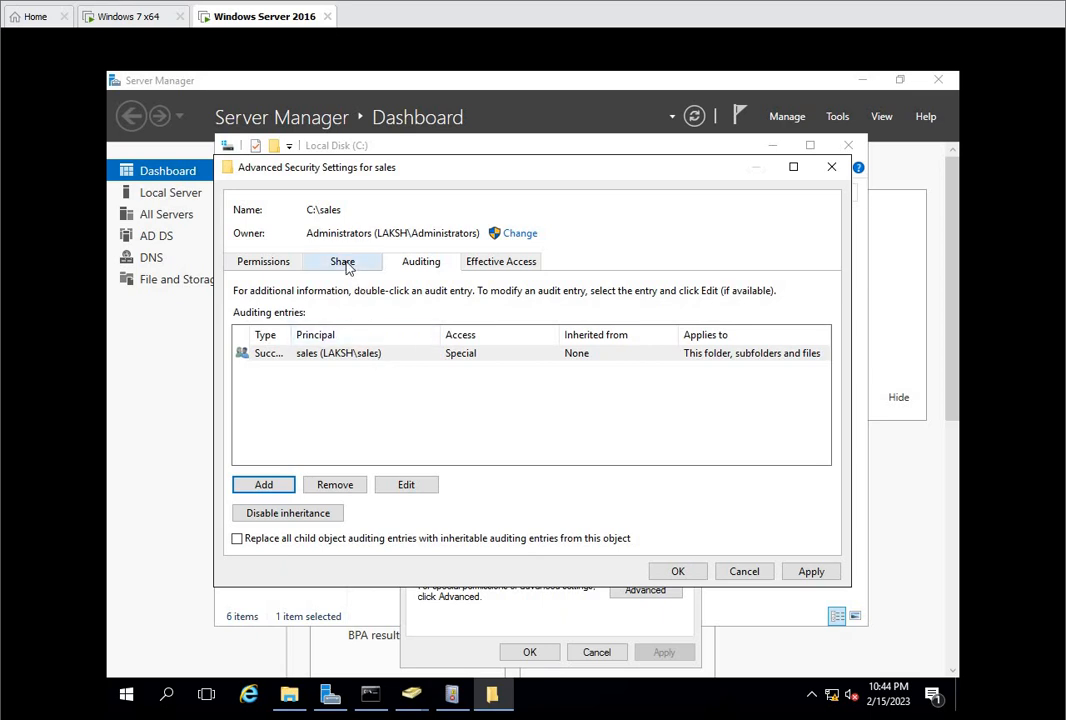
# Step: Set the sales group's permission entry to apply to This folder only, apply the security settings, and close the folder's properties
pyautogui.click(236, 265)
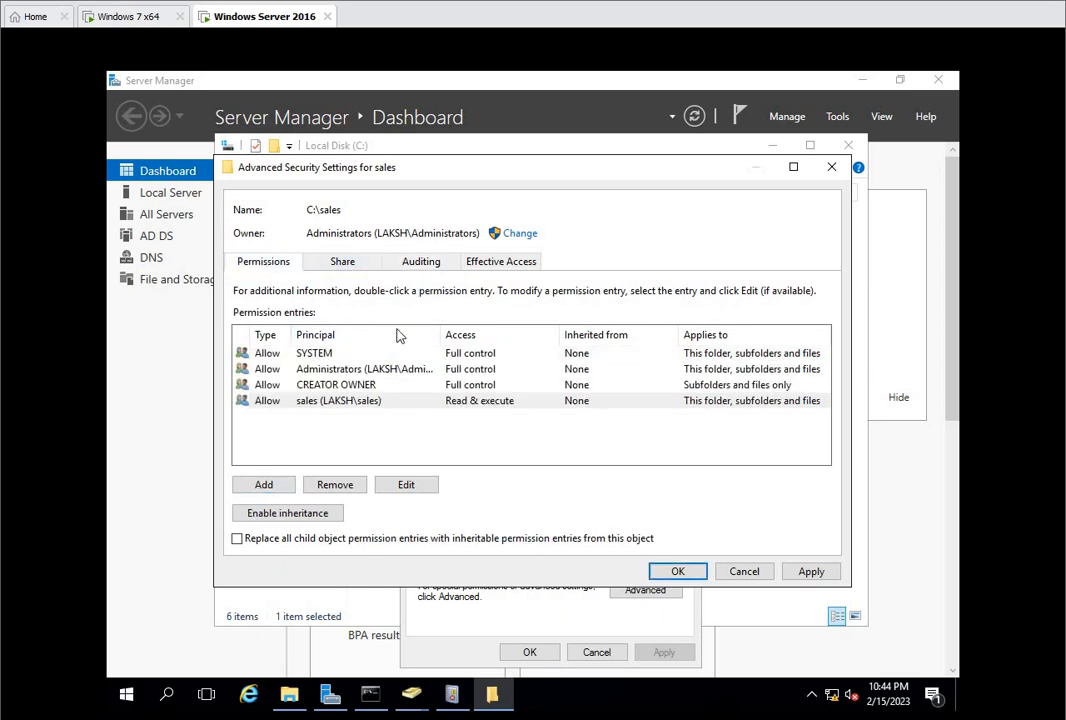
pyautogui.click(366, 404)
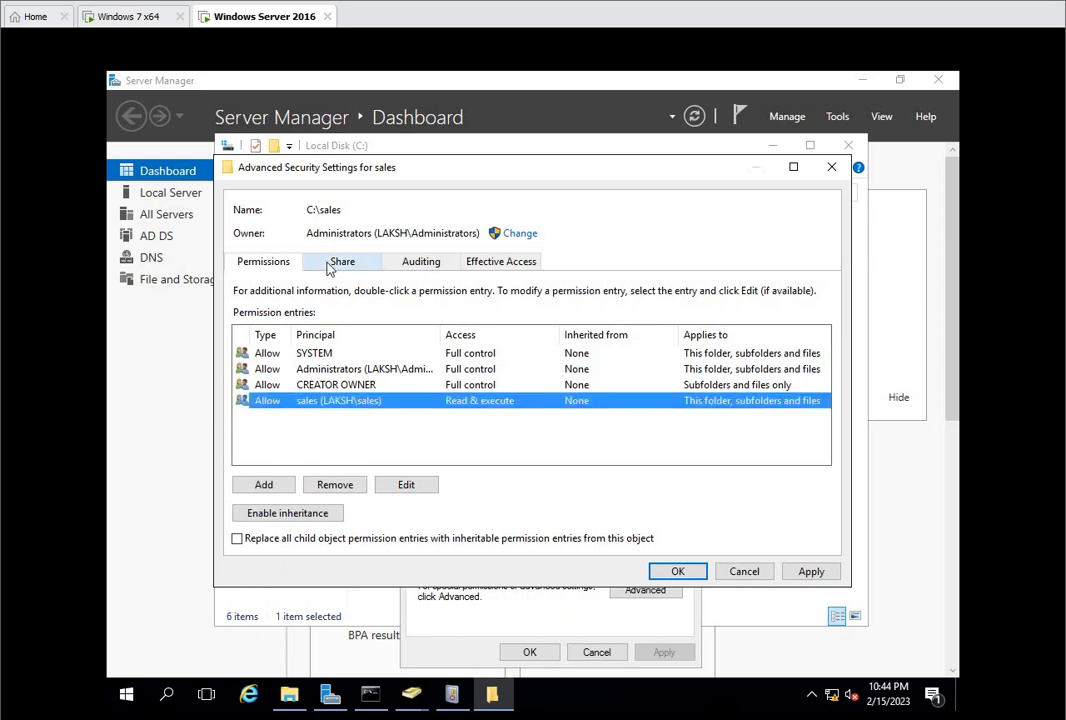
pyautogui.click(403, 485)
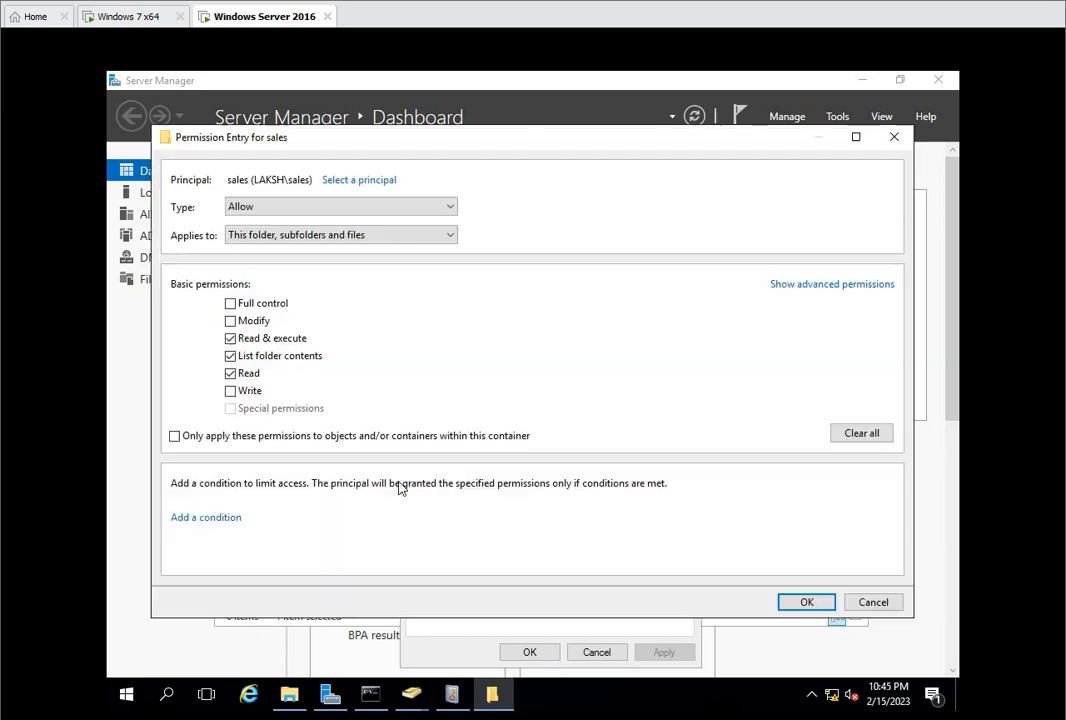
pyautogui.click(290, 236)
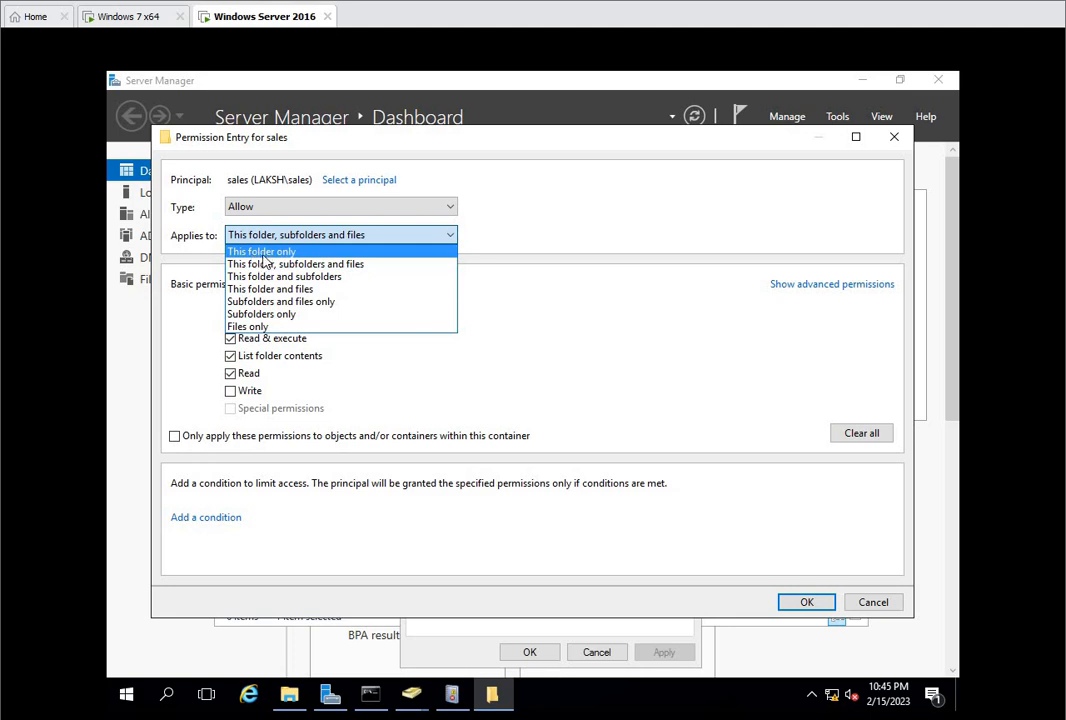
pyautogui.click(263, 253)
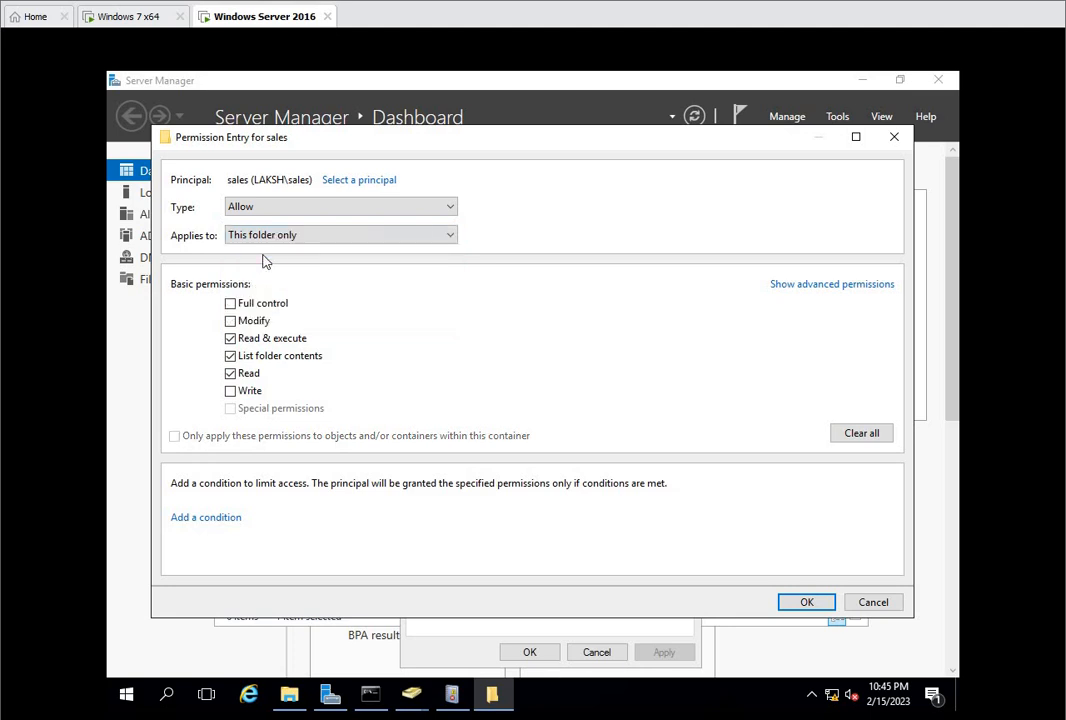
pyautogui.click(807, 602)
pyautogui.click(800, 571)
pyautogui.click(678, 571)
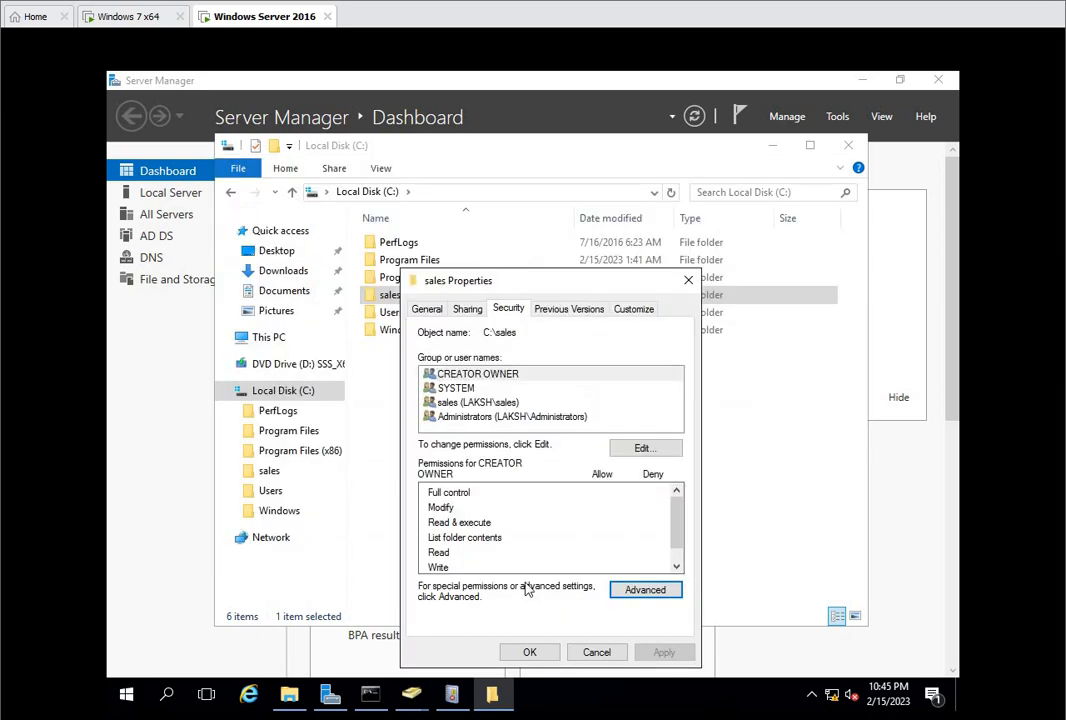
pyautogui.click(529, 652)
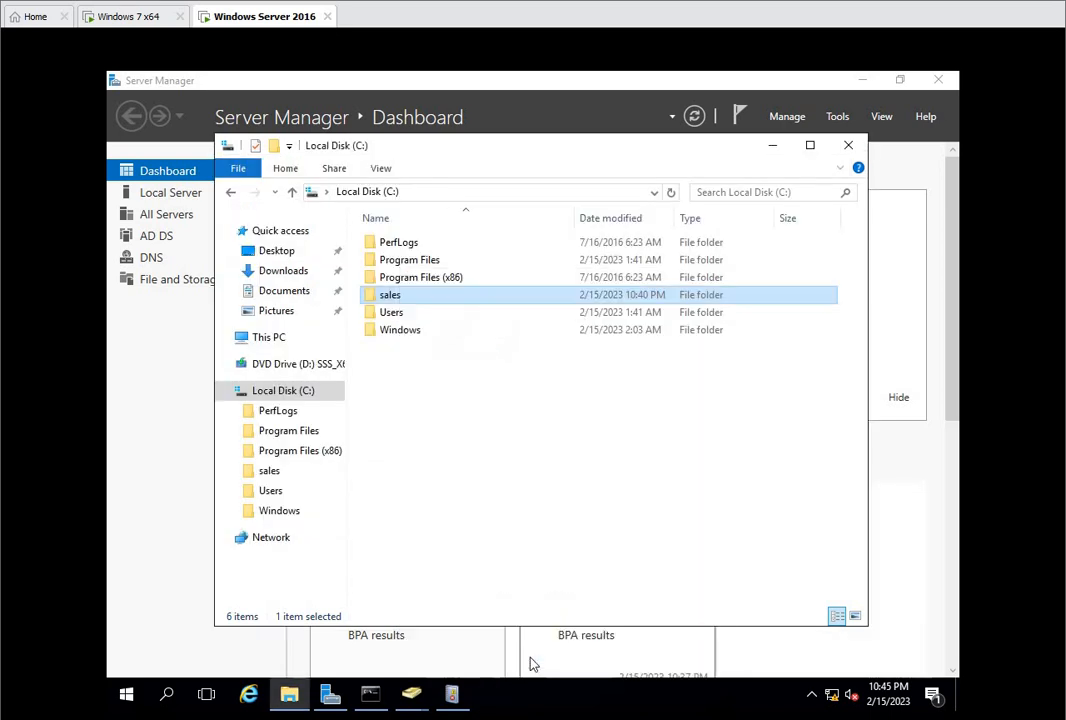
# Step: Close File Explorer and run gpupdate /force to refresh the group policies
pyautogui.click(559, 490)
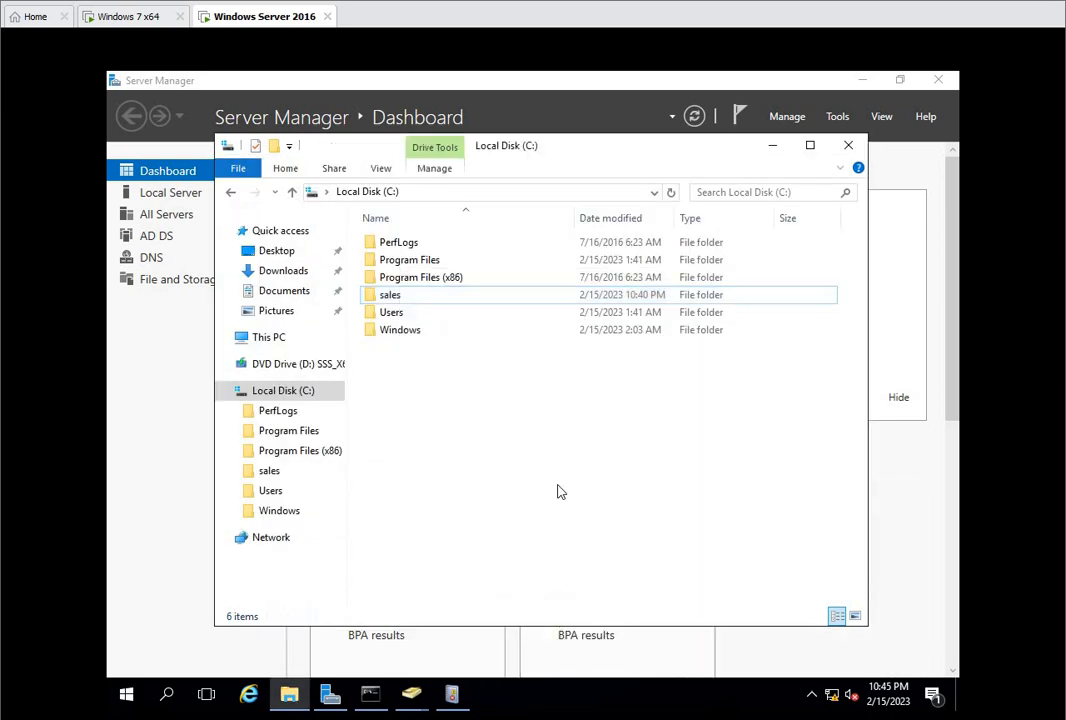
pyautogui.click(849, 147)
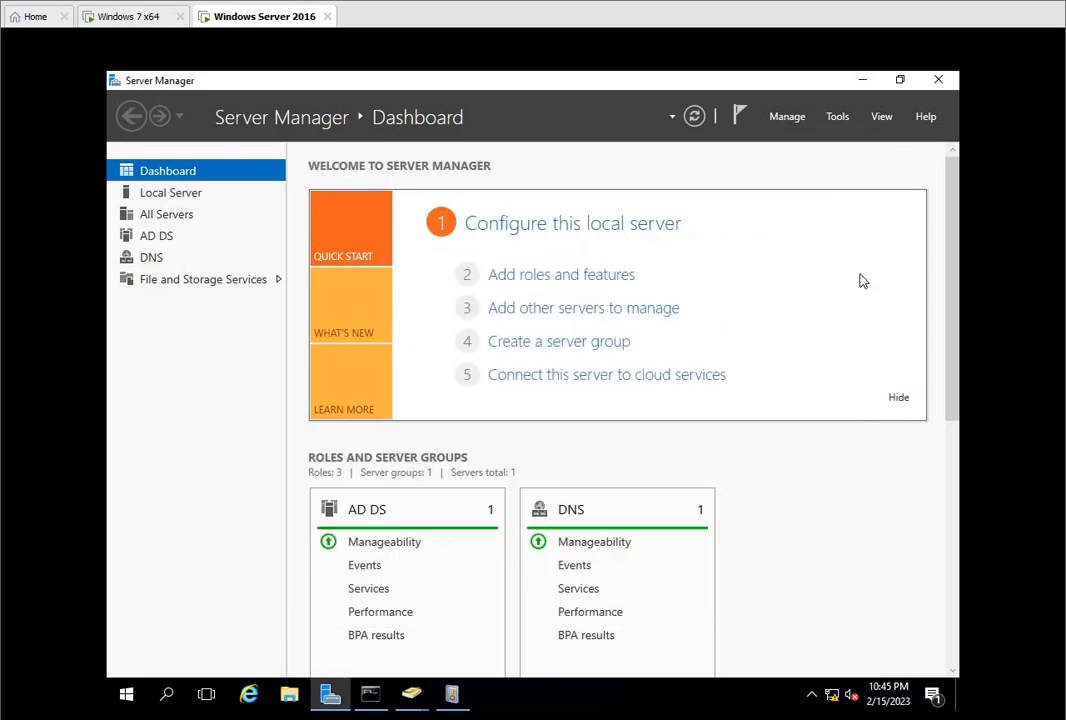
pyautogui.press('super+r')
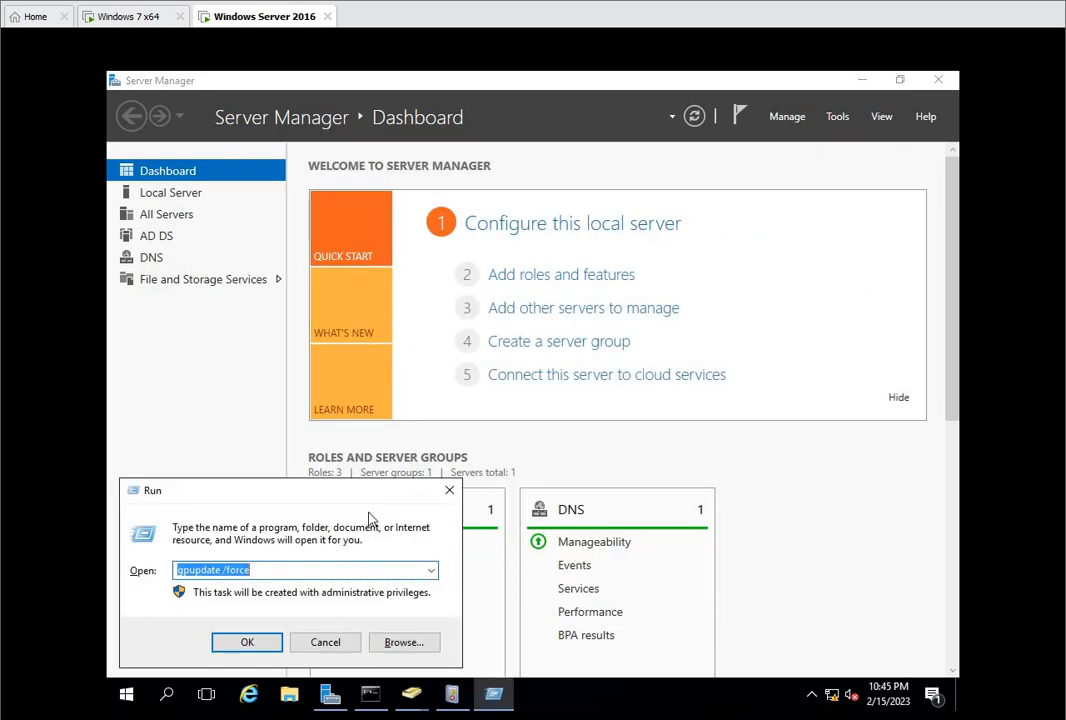
pyautogui.click(248, 643)
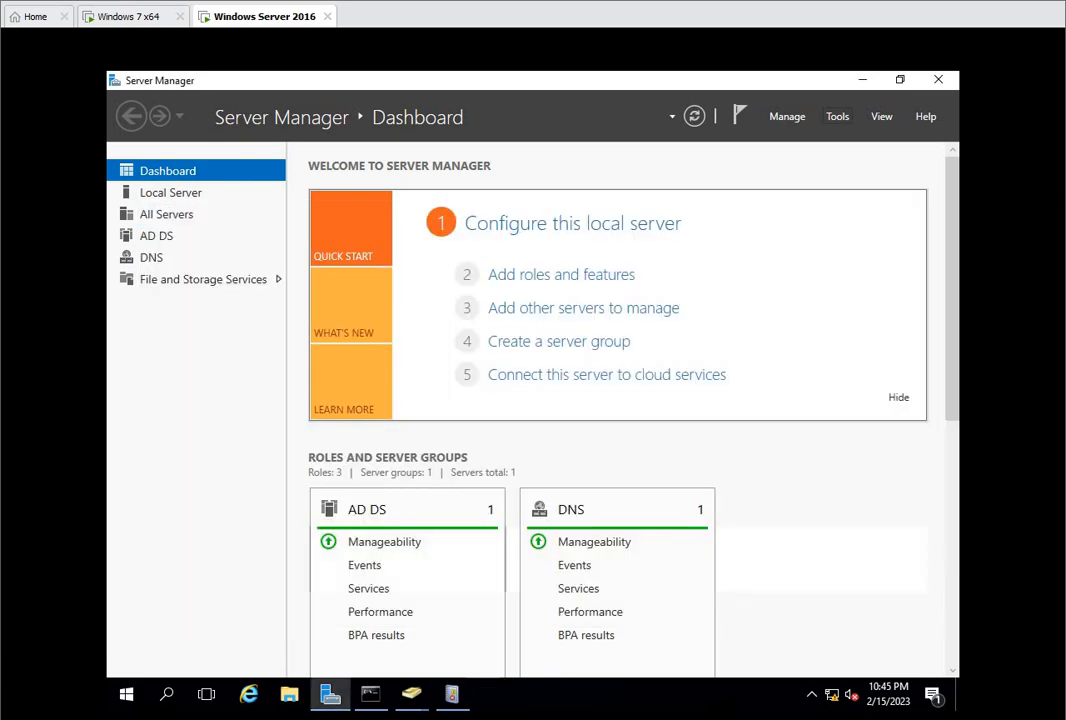
# Step: Open Group Policy Management from Server Manager and expand the laksh.com domain
pyautogui.click(836, 120)
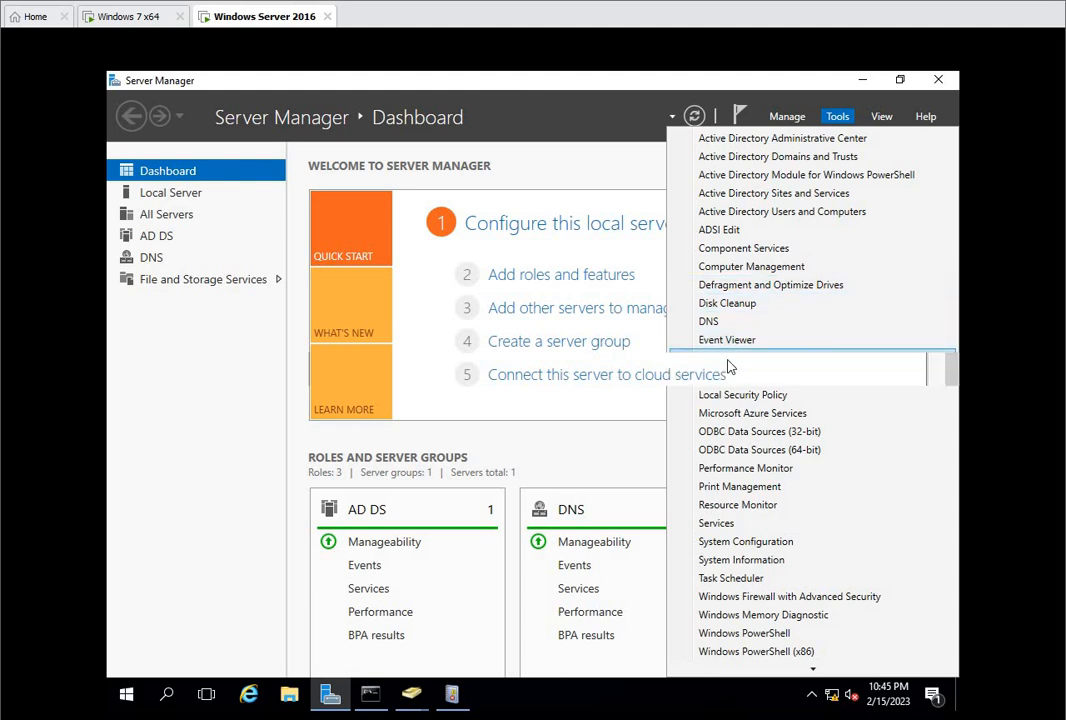
pyautogui.click(728, 360)
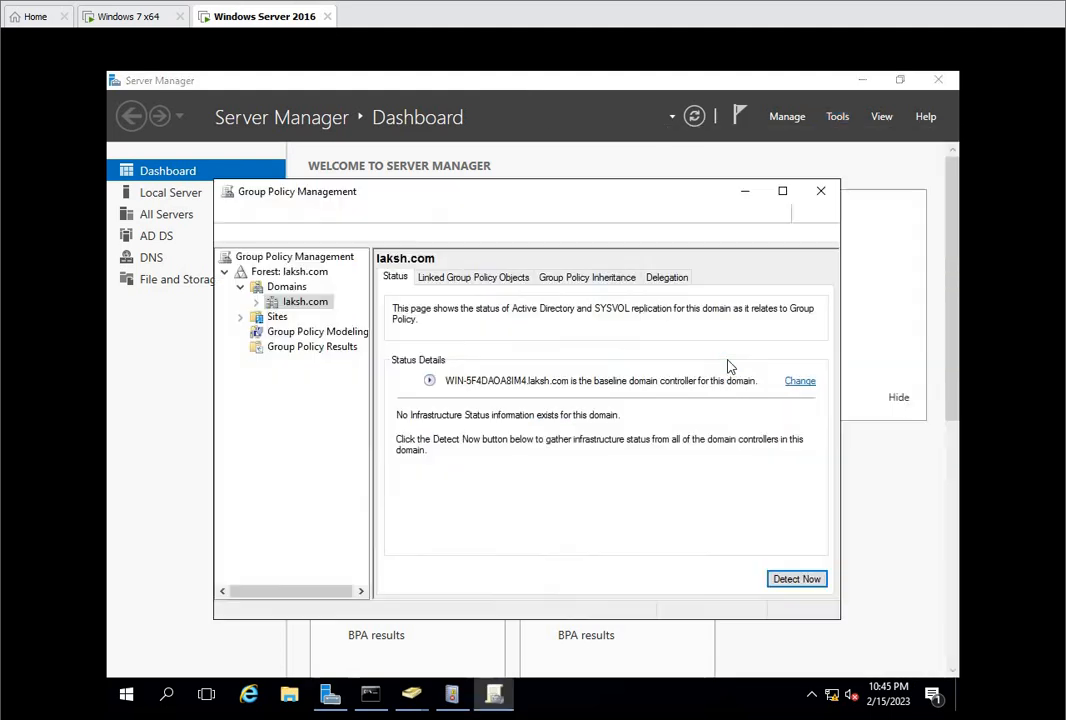
pyautogui.click(257, 303)
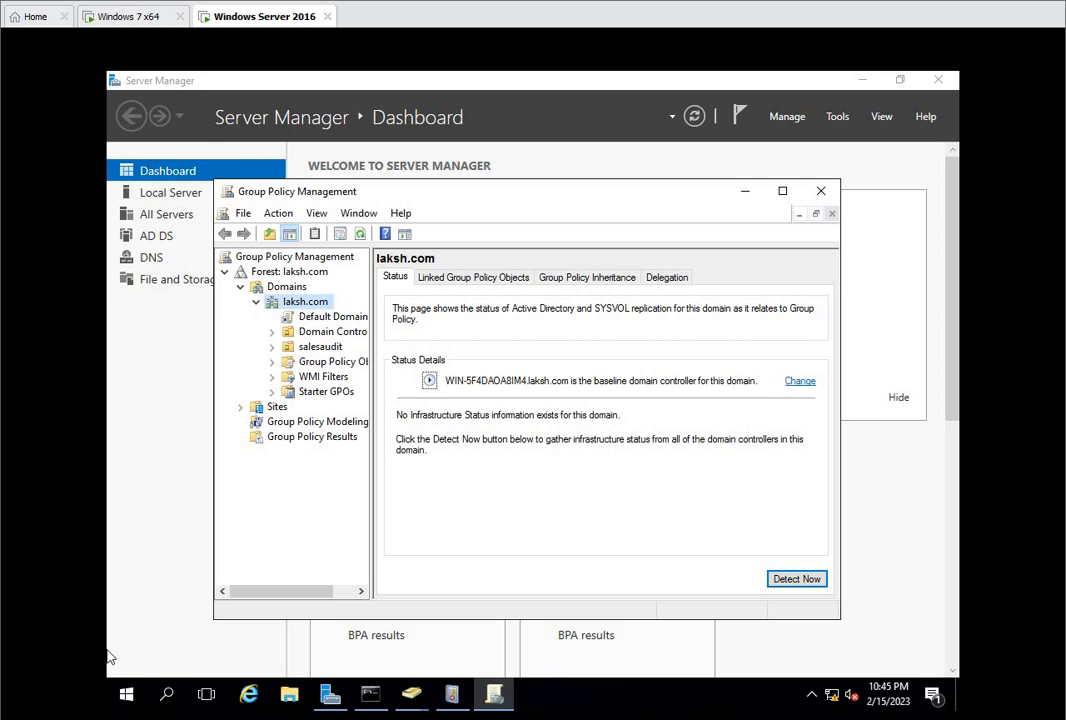
# Step: Open the Default Domain Controllers Policy linked under the Domain Controllers OU for editing
pyautogui.click(271, 331)
pyautogui.rightClick(338, 347)
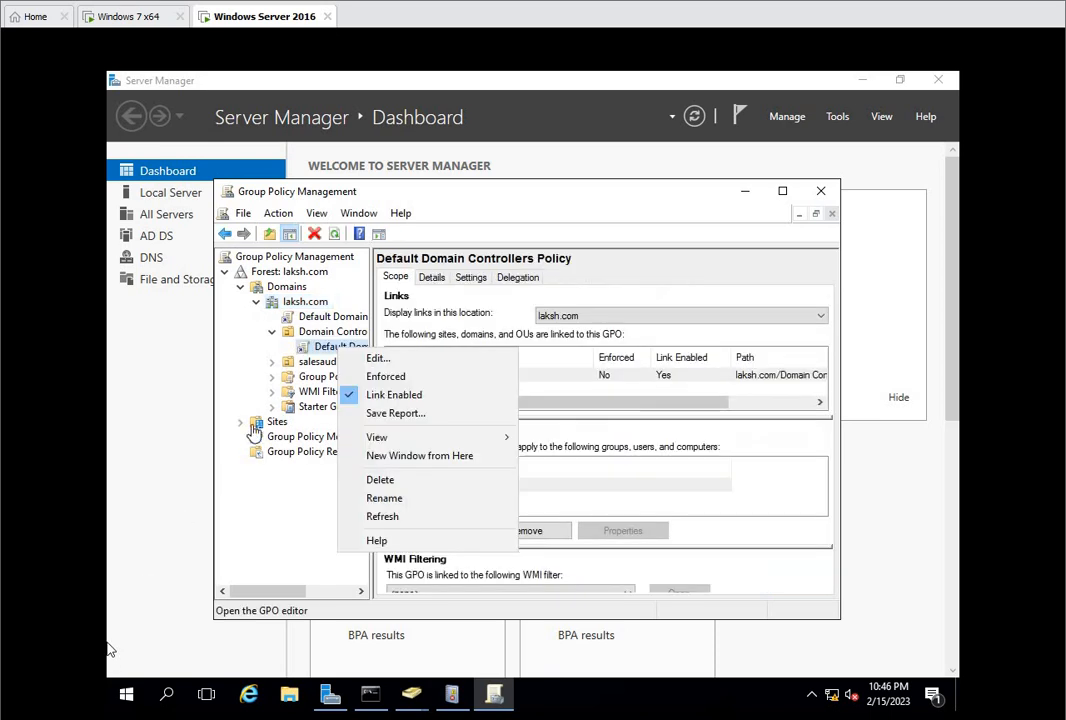
pyautogui.click(316, 333)
pyautogui.click(316, 348)
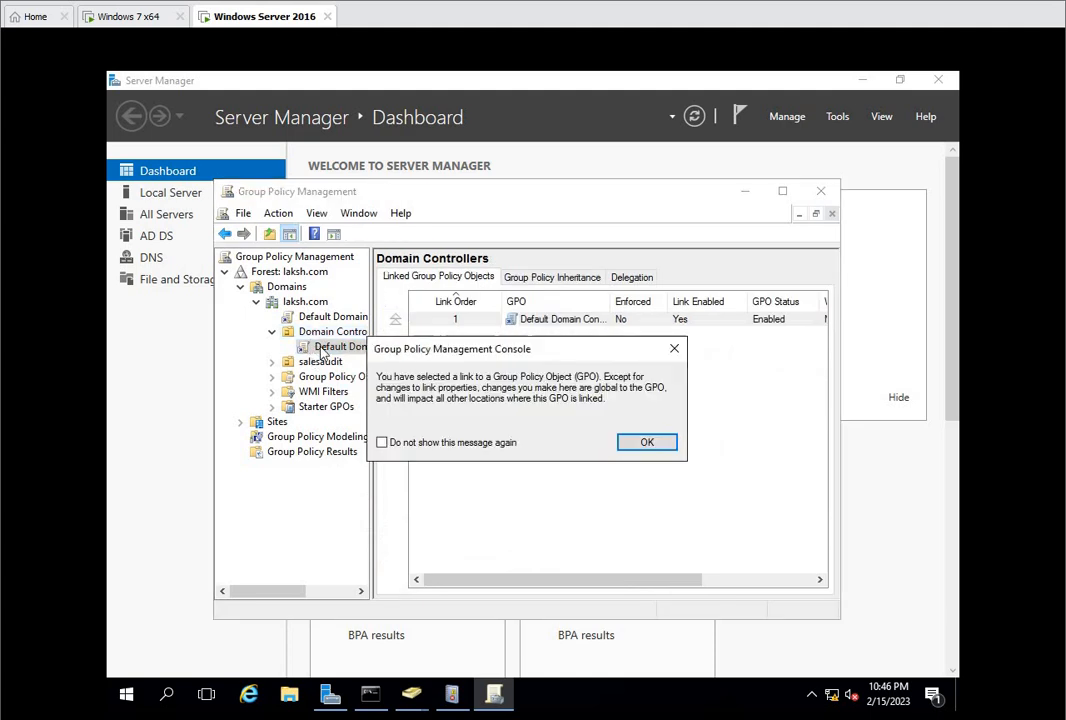
pyautogui.click(647, 442)
pyautogui.rightClick(306, 348)
pyautogui.click(372, 360)
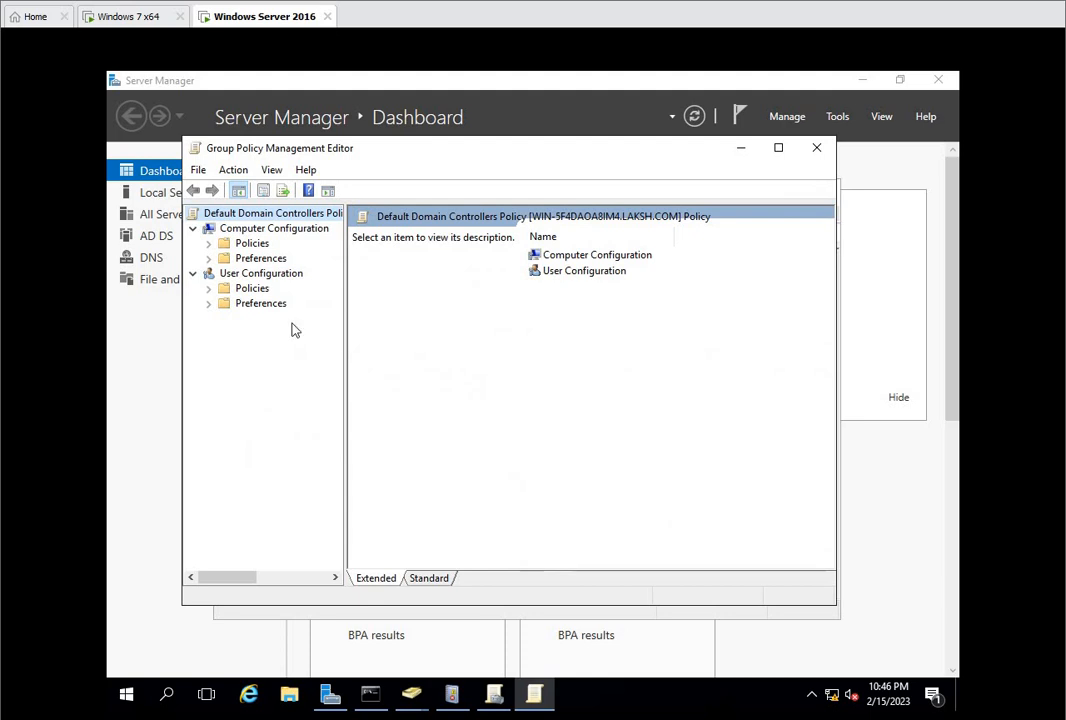
# Step: Go to the computer's Audit Policy settings under Policies, Windows Settings, Security Settings, Local Policies
pyautogui.click(208, 244)
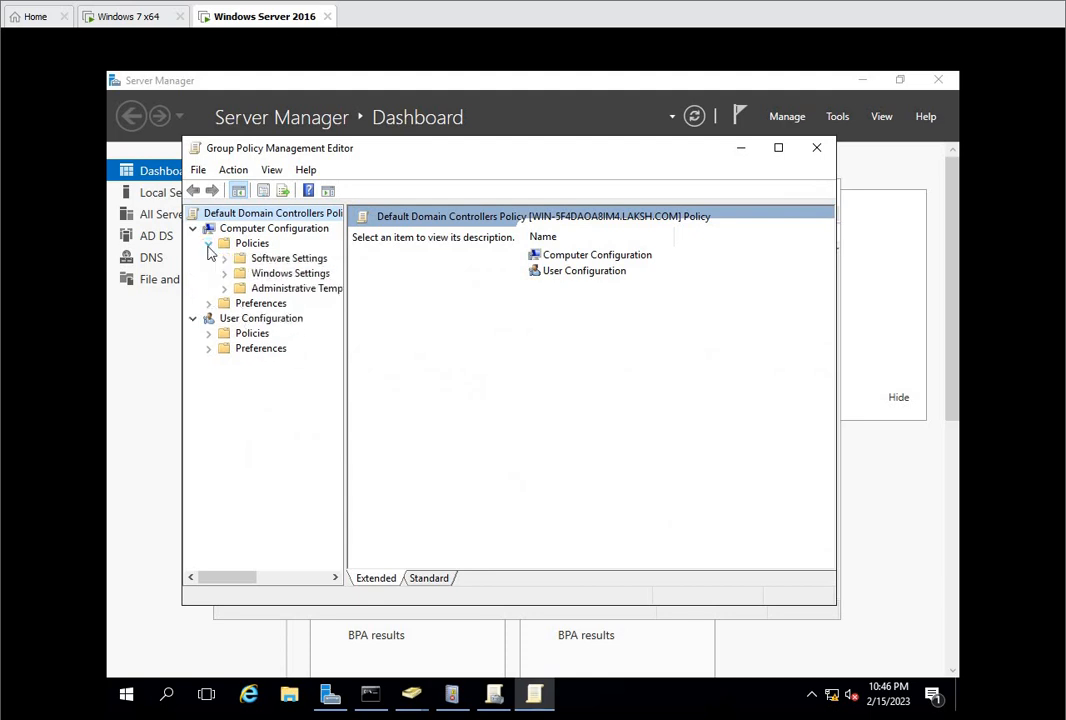
pyautogui.click(268, 273)
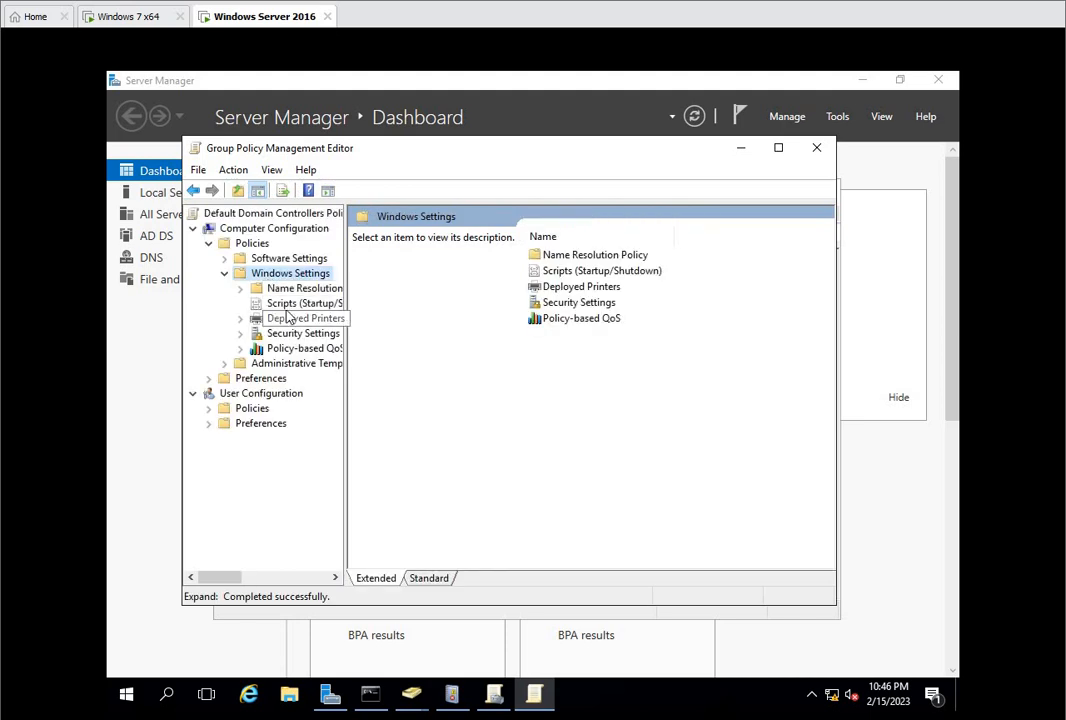
pyautogui.doubleClick(303, 333)
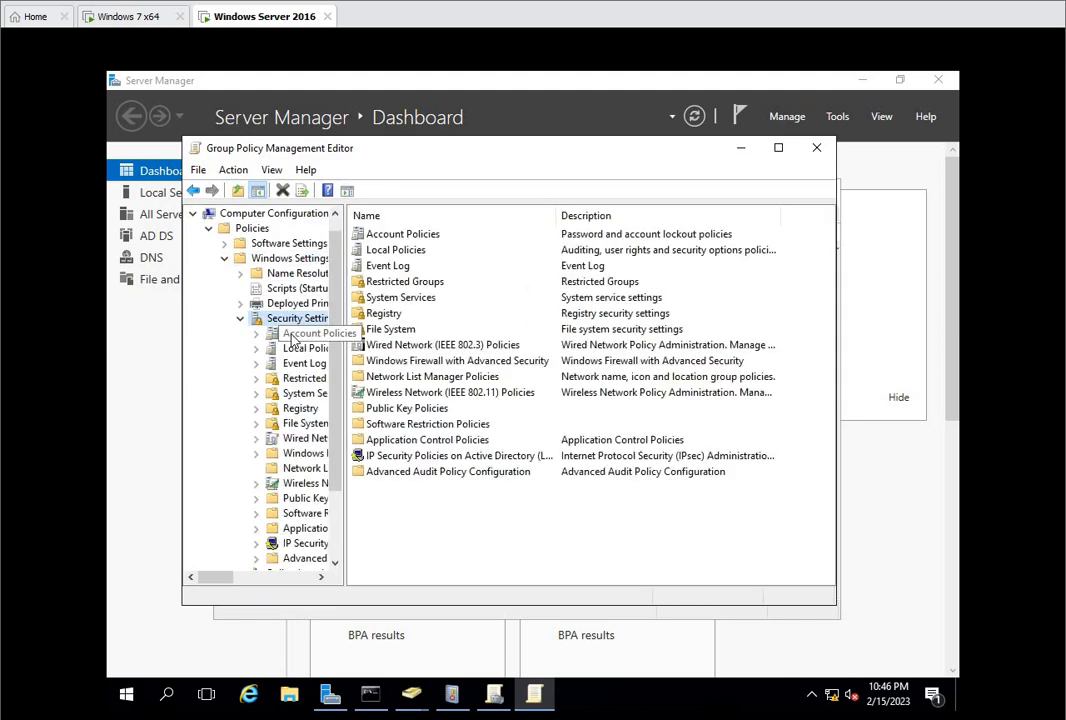
pyautogui.doubleClick(410, 251)
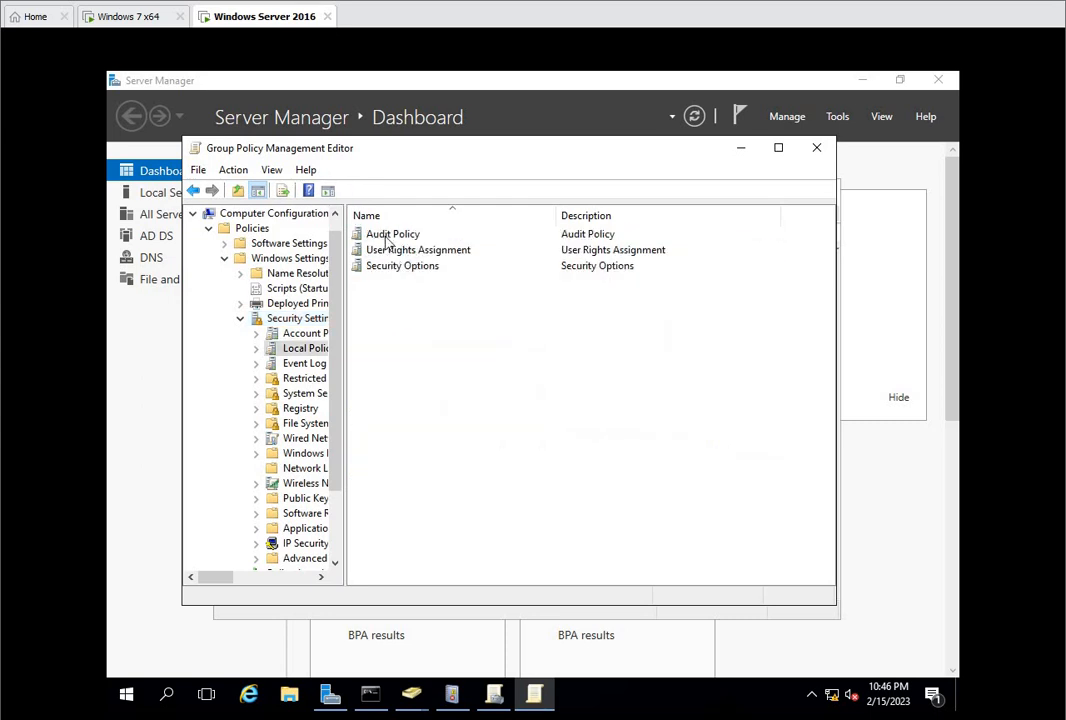
pyautogui.doubleClick(386, 236)
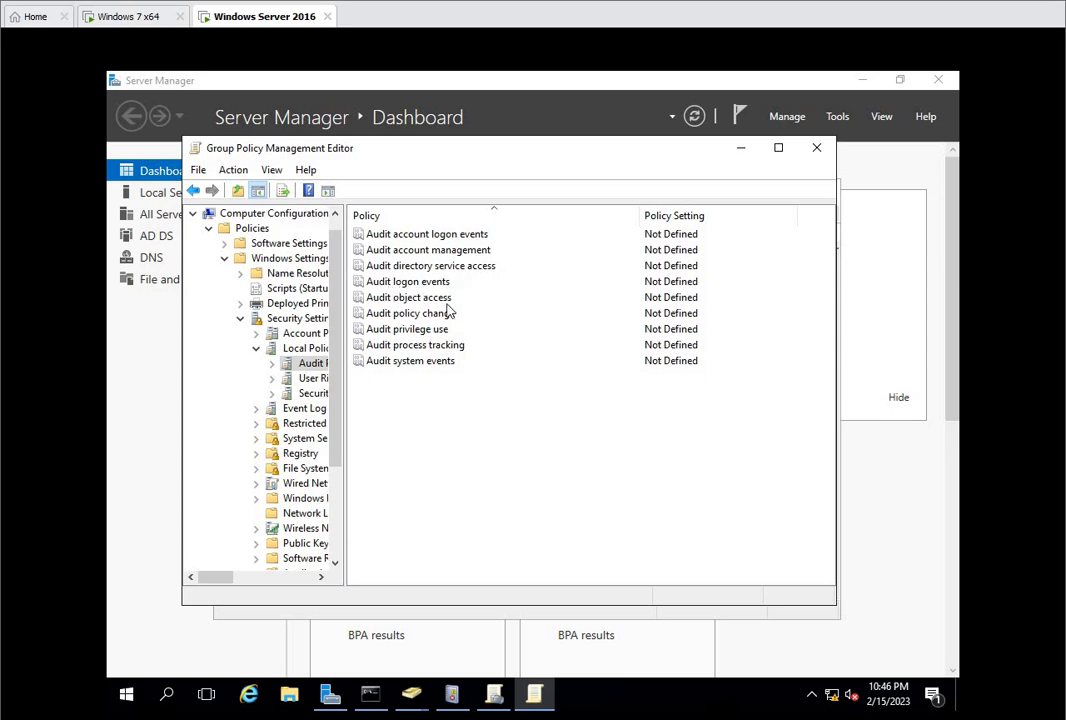
# Step: Define the Audit object access policy to audit both Success and Failure attempts, and apply it
pyautogui.click(423, 300)
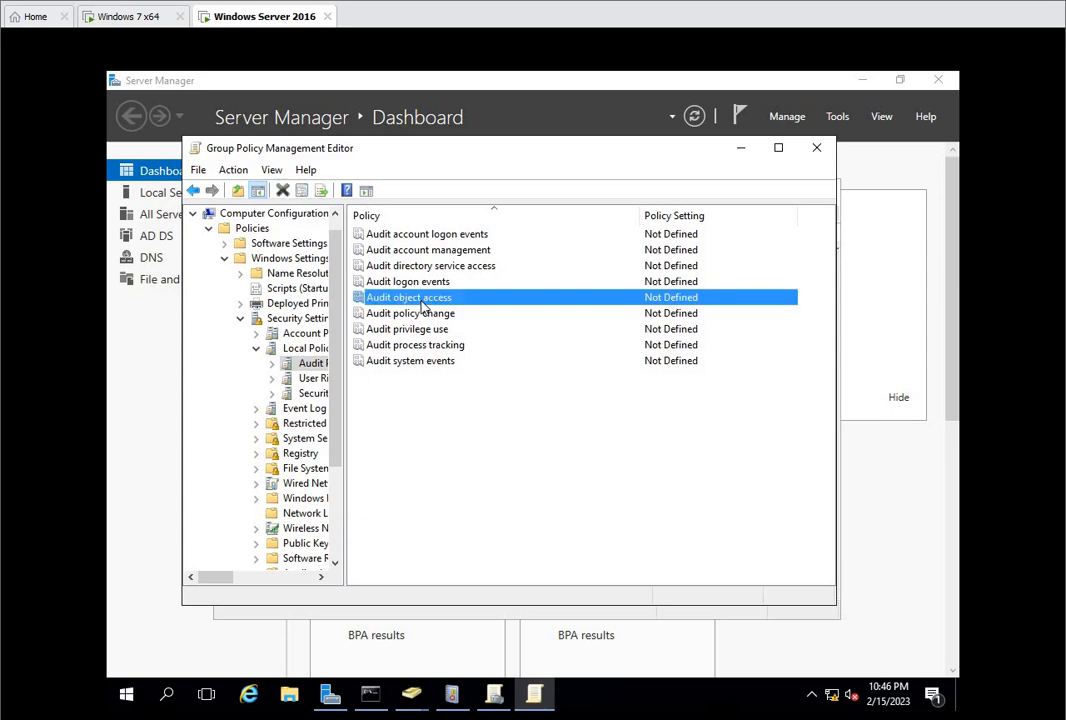
pyautogui.rightClick(423, 305)
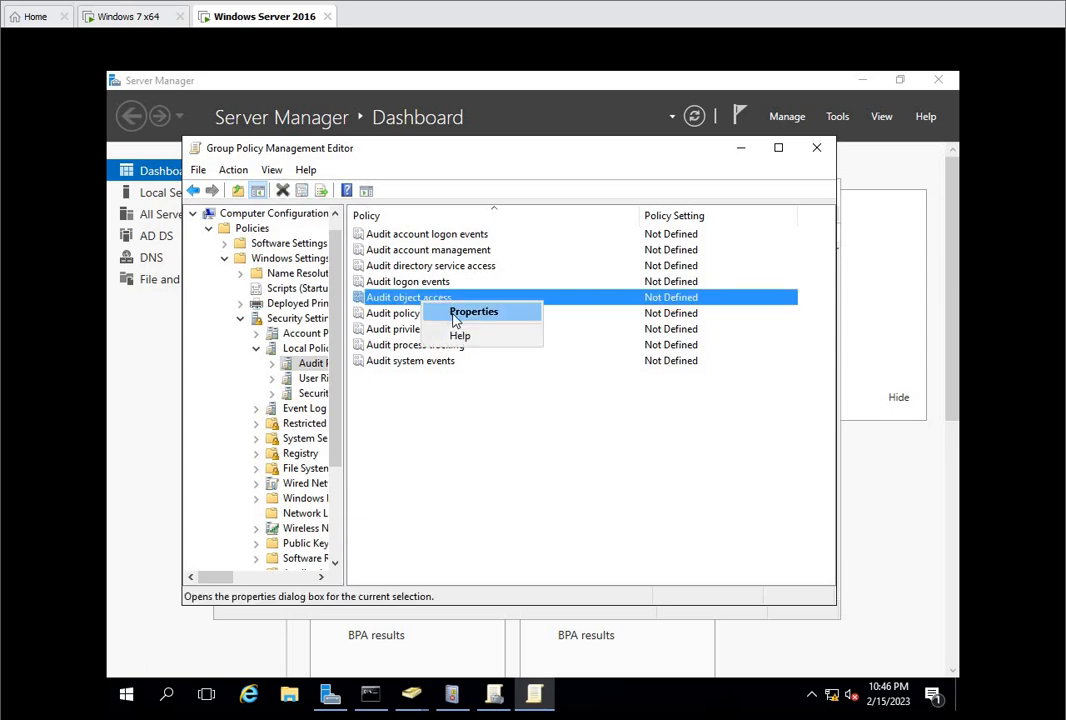
pyautogui.click(457, 318)
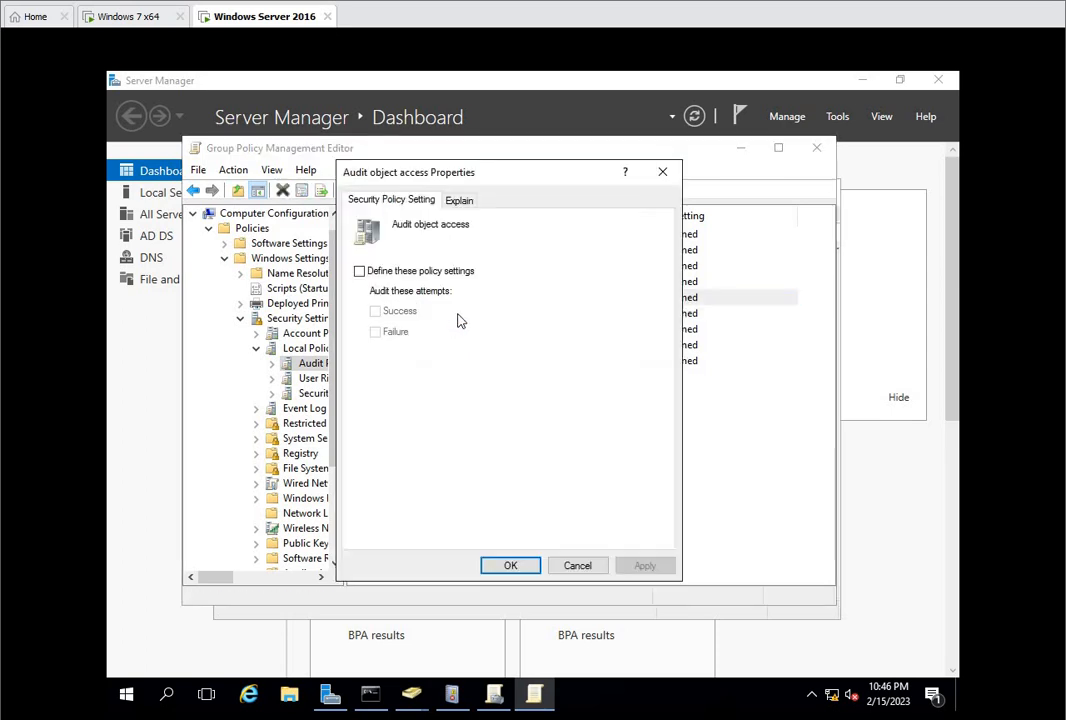
pyautogui.click(375, 272)
pyautogui.click(375, 311)
pyautogui.click(394, 340)
pyautogui.click(645, 566)
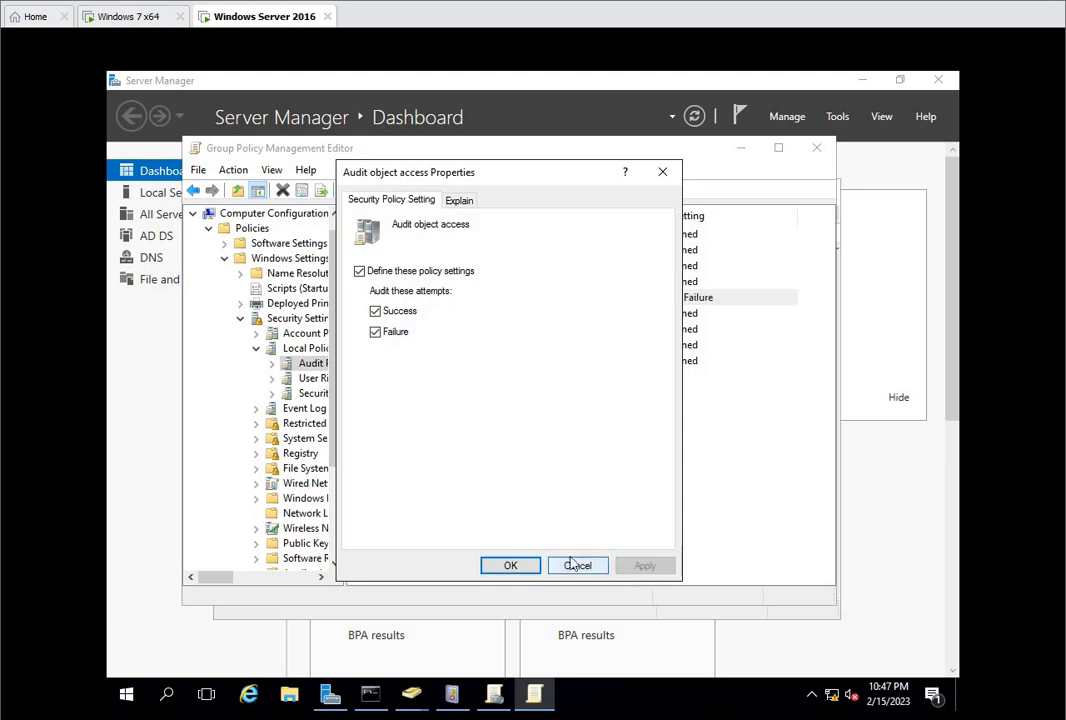
pyautogui.click(507, 566)
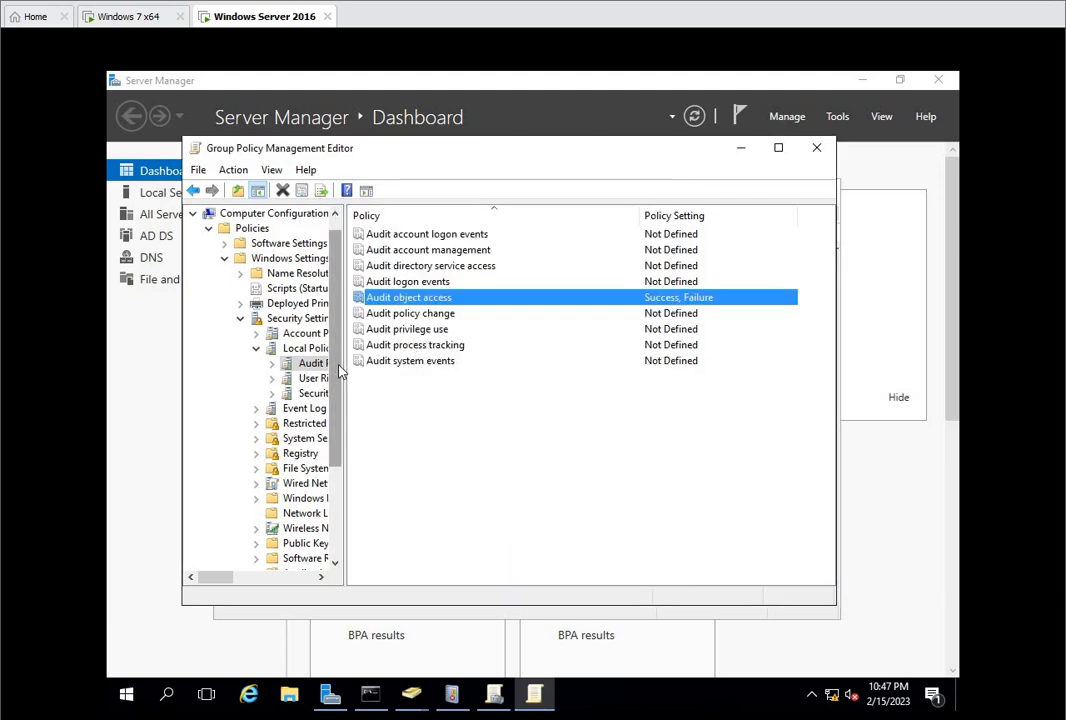
# Step: Widen the policy tree and display the Object Access subcategories under Advanced Audit Policy Configuration, Audit Policies
pyautogui.moveTo(340, 370); pyautogui.dragTo(345, 466)
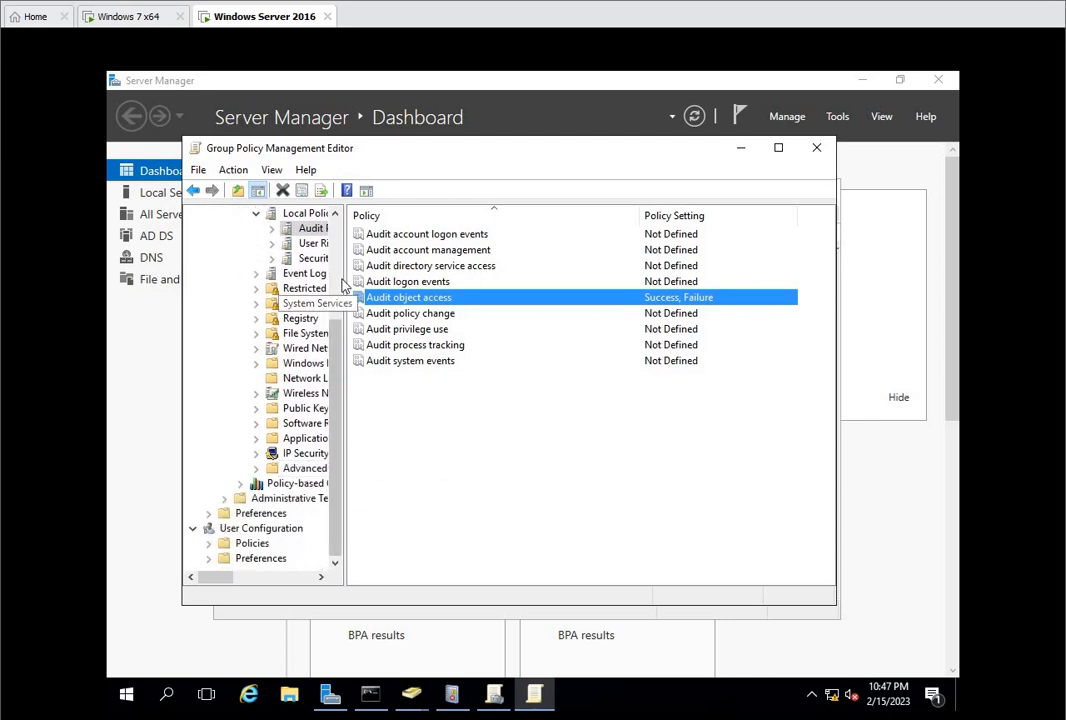
pyautogui.moveTo(346, 278); pyautogui.dragTo(457, 285)
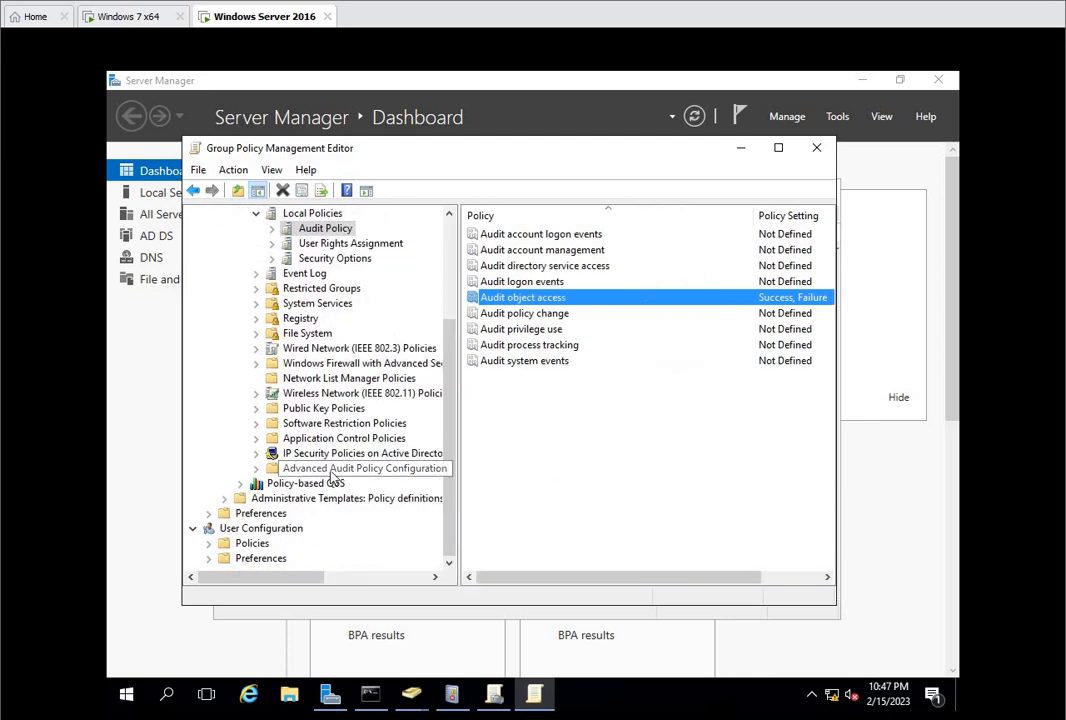
pyautogui.doubleClick(335, 470)
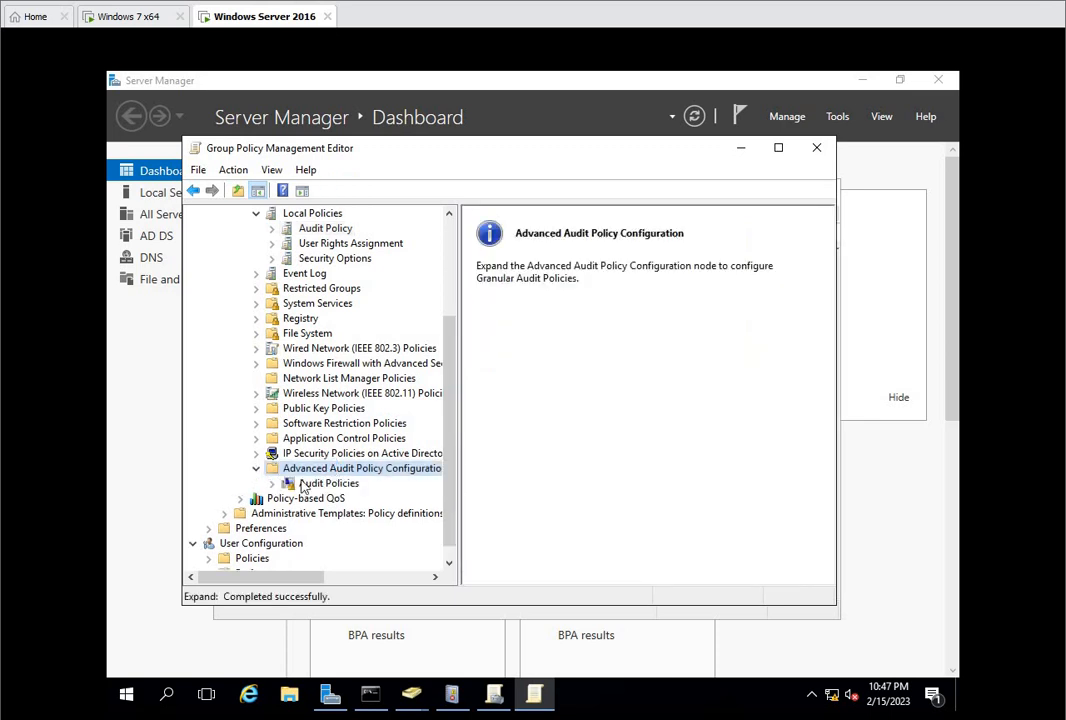
pyautogui.doubleClick(317, 484)
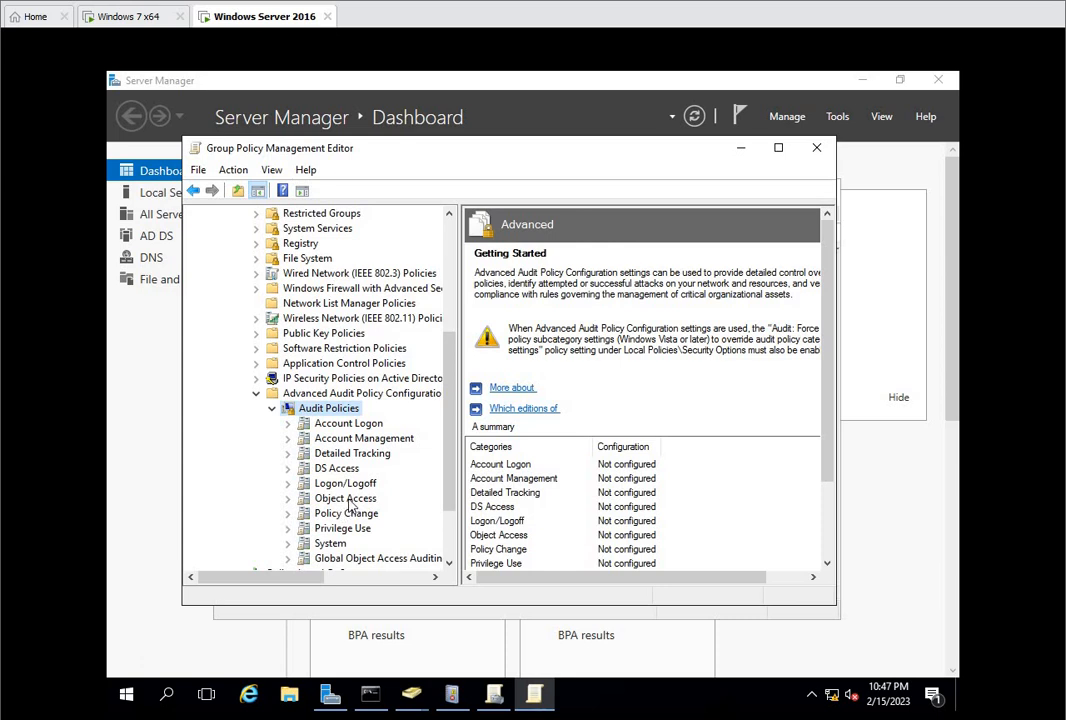
pyautogui.click(352, 500)
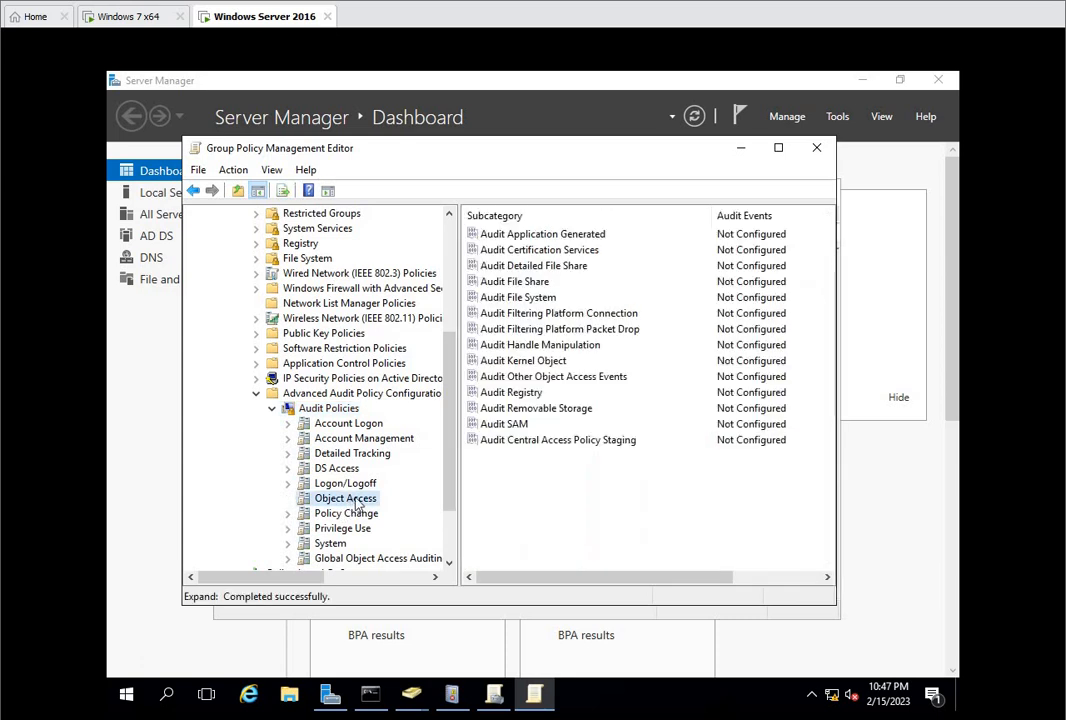
# Step: Configure the Audit File System subcategory to audit Success and Failure events, and accept the setting
pyautogui.click(518, 283)
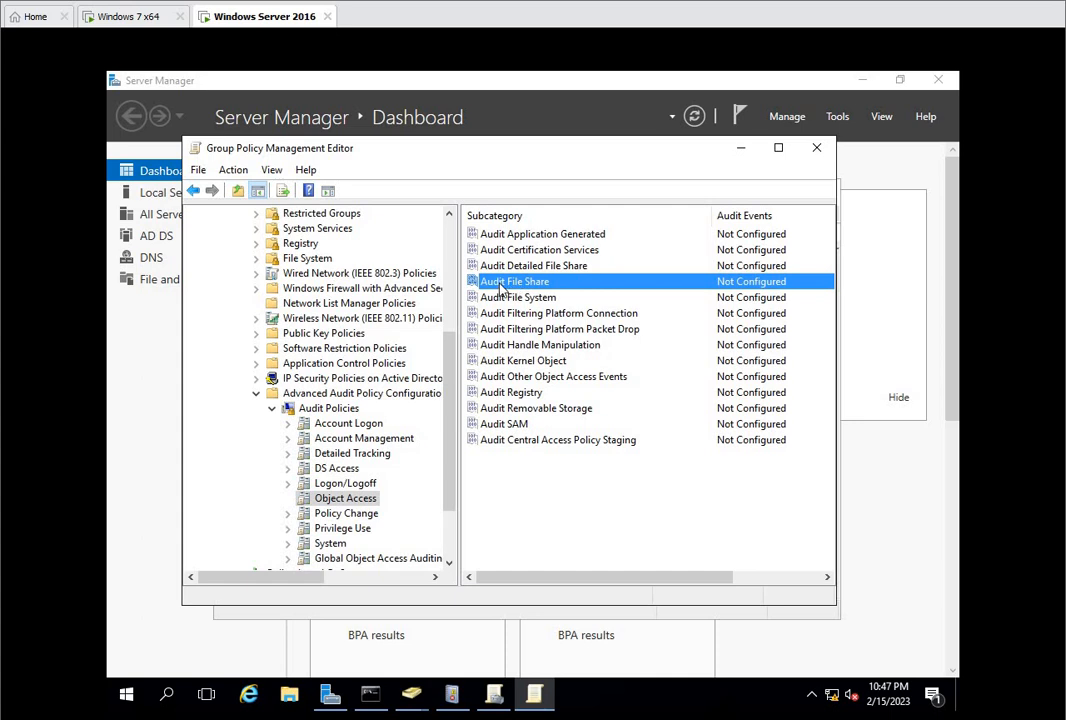
pyautogui.rightClick(528, 285)
pyautogui.click(533, 298)
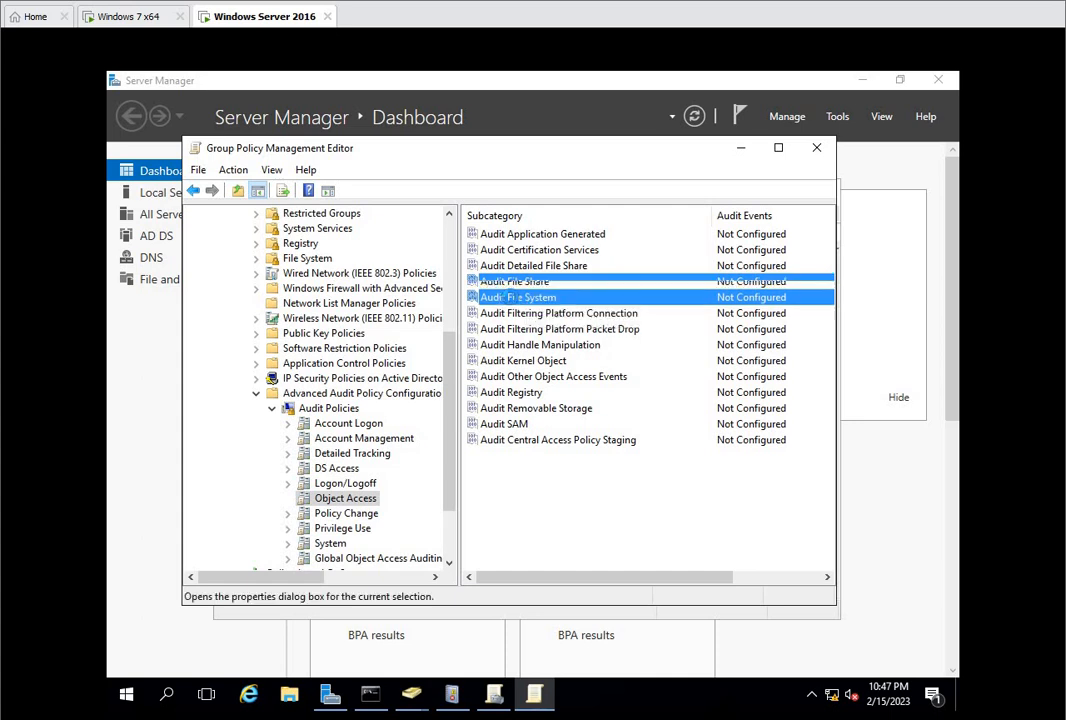
pyautogui.rightClick(533, 298)
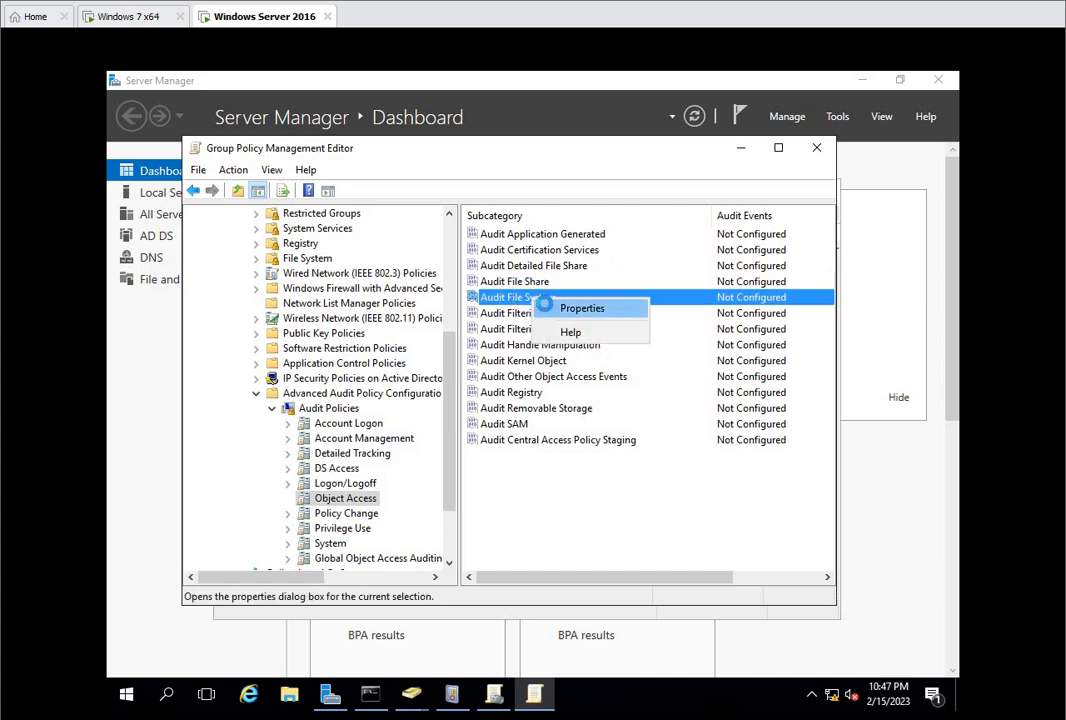
pyautogui.click(552, 307)
pyautogui.click(449, 293)
pyautogui.click(412, 316)
pyautogui.click(405, 340)
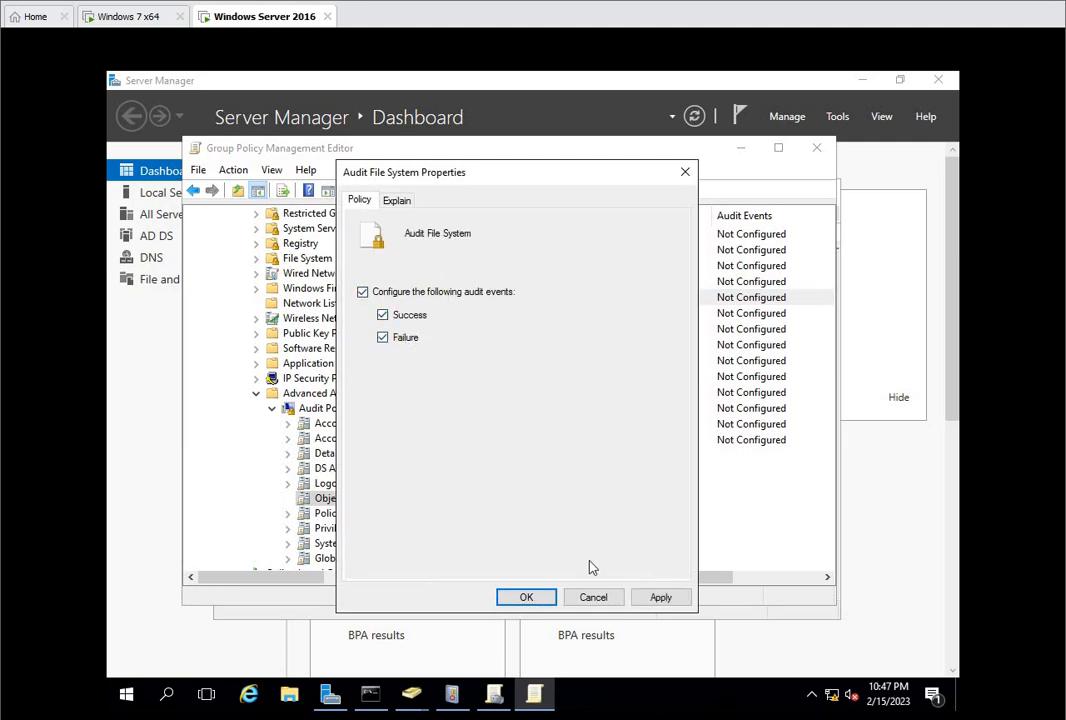
pyautogui.click(527, 597)
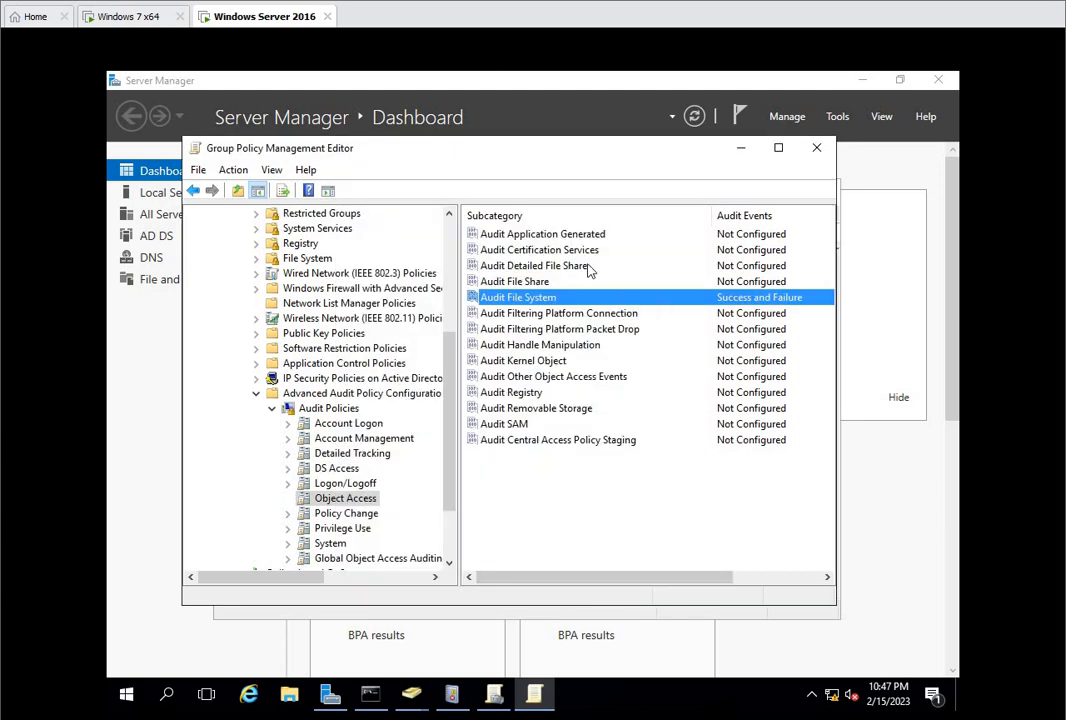
# Step: Run gpupdate /force to apply the edited audit policies
pyautogui.click(150, 539)
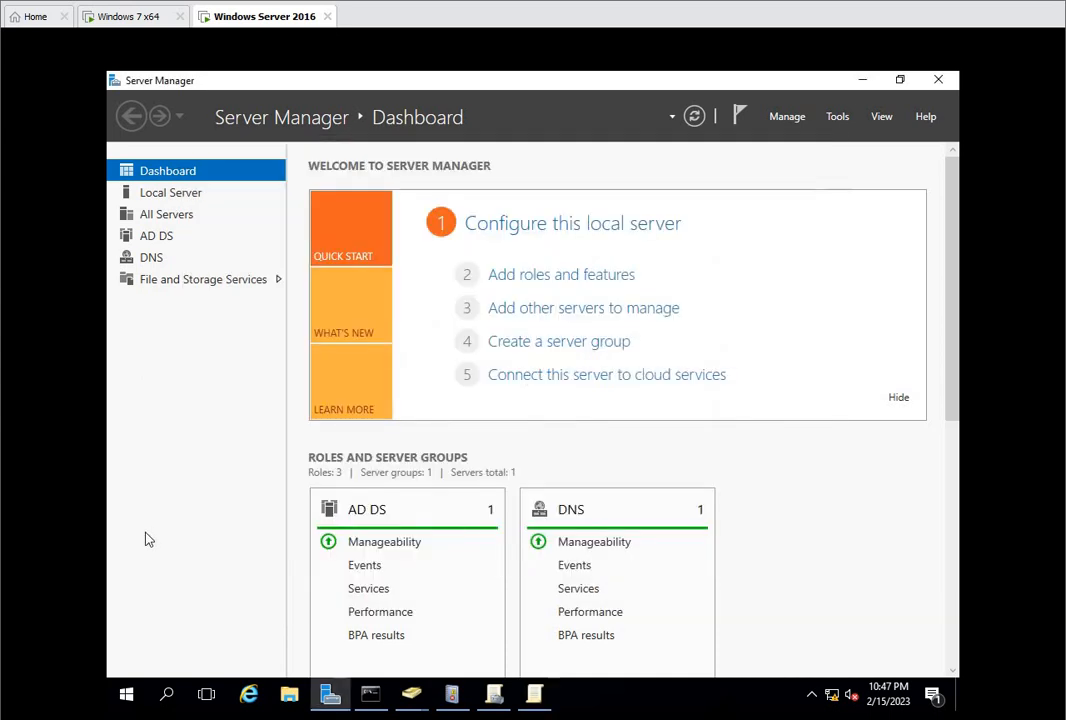
pyautogui.press('super+r')
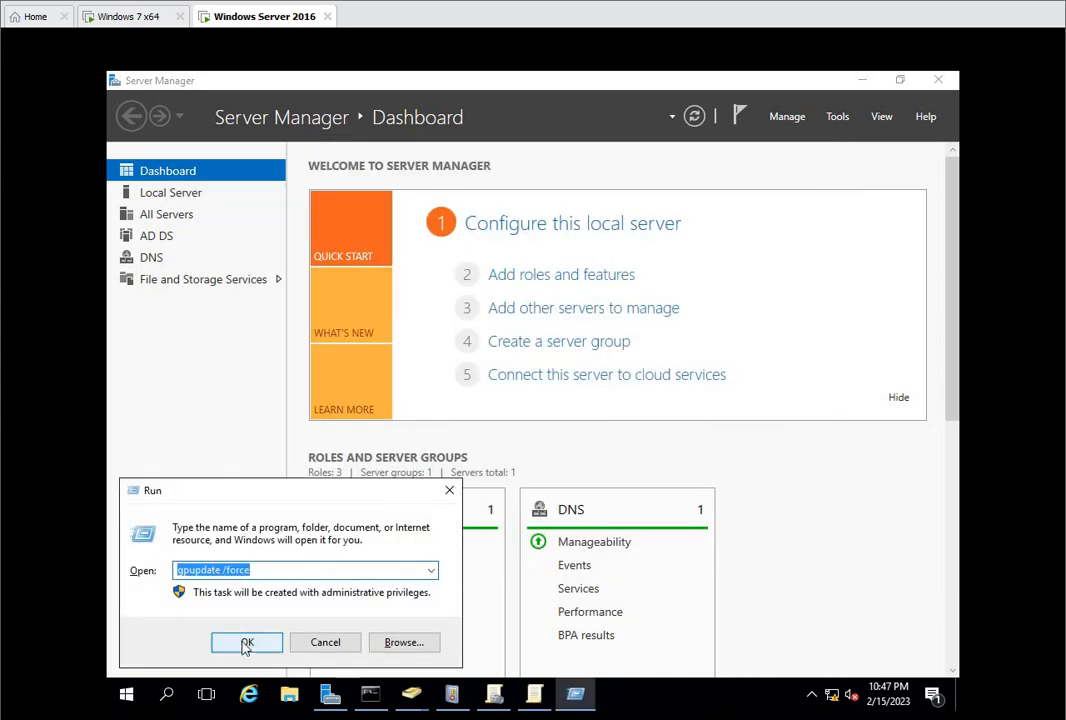
pyautogui.click(248, 643)
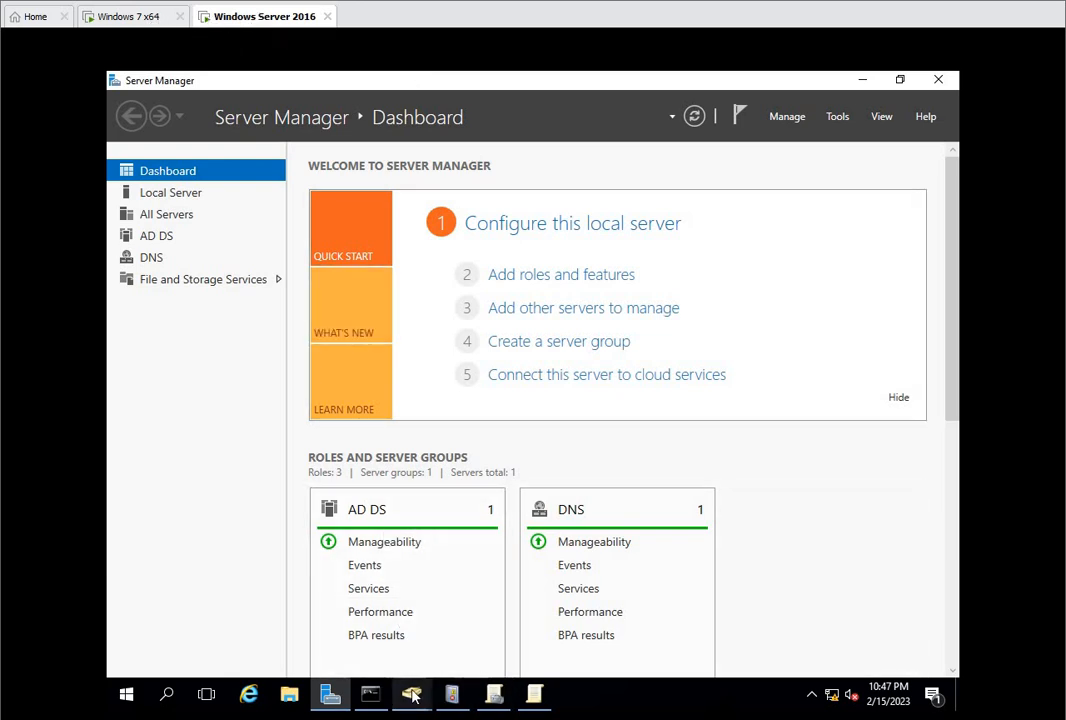
# Step: Switch to Active Directory Users and Computers, examine the containers and OUs under laksh.com, and minimize the window
pyautogui.moveTo(411, 693)
pyautogui.click(508, 603)
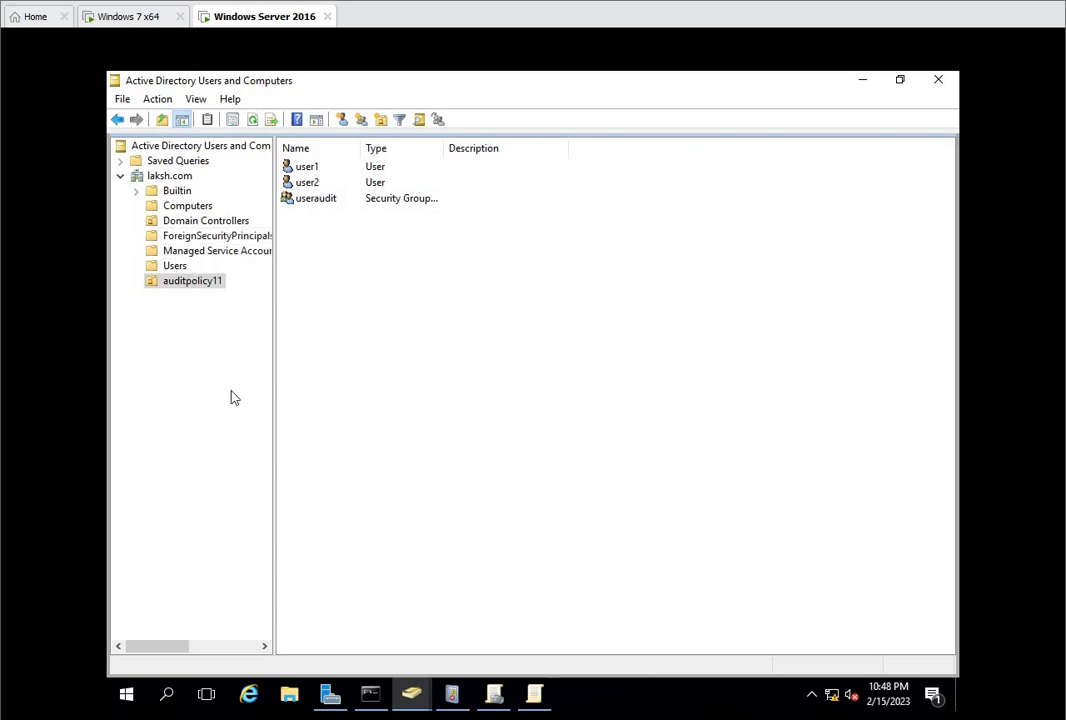
pyautogui.moveTo(415, 700)
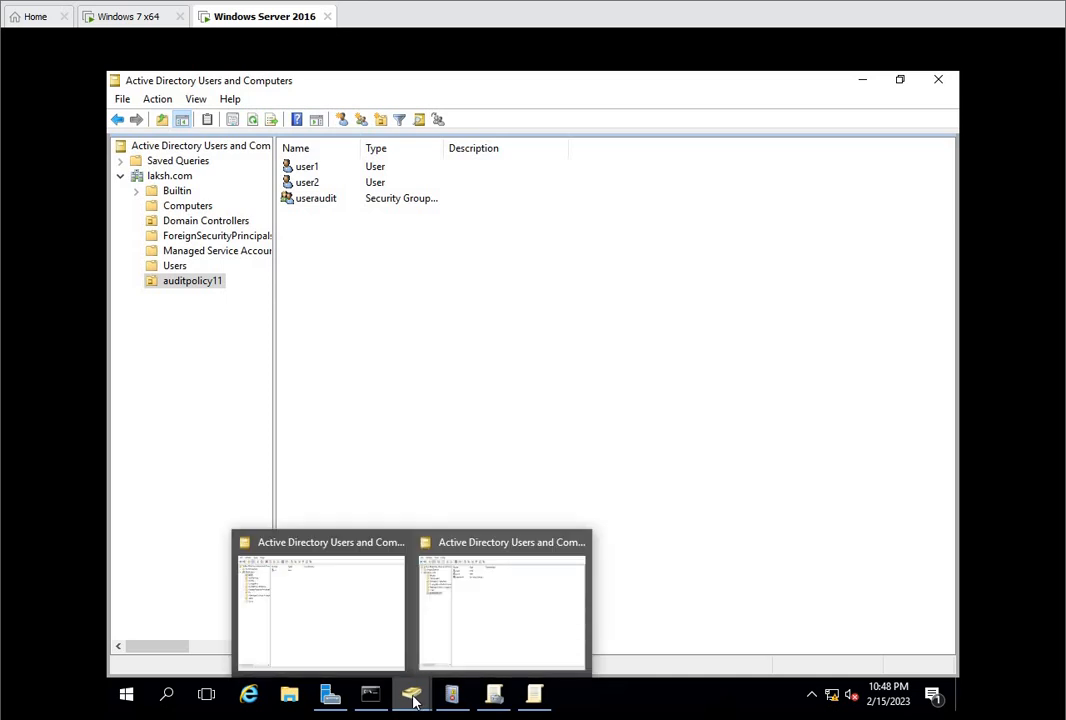
pyautogui.doubleClick(162, 180)
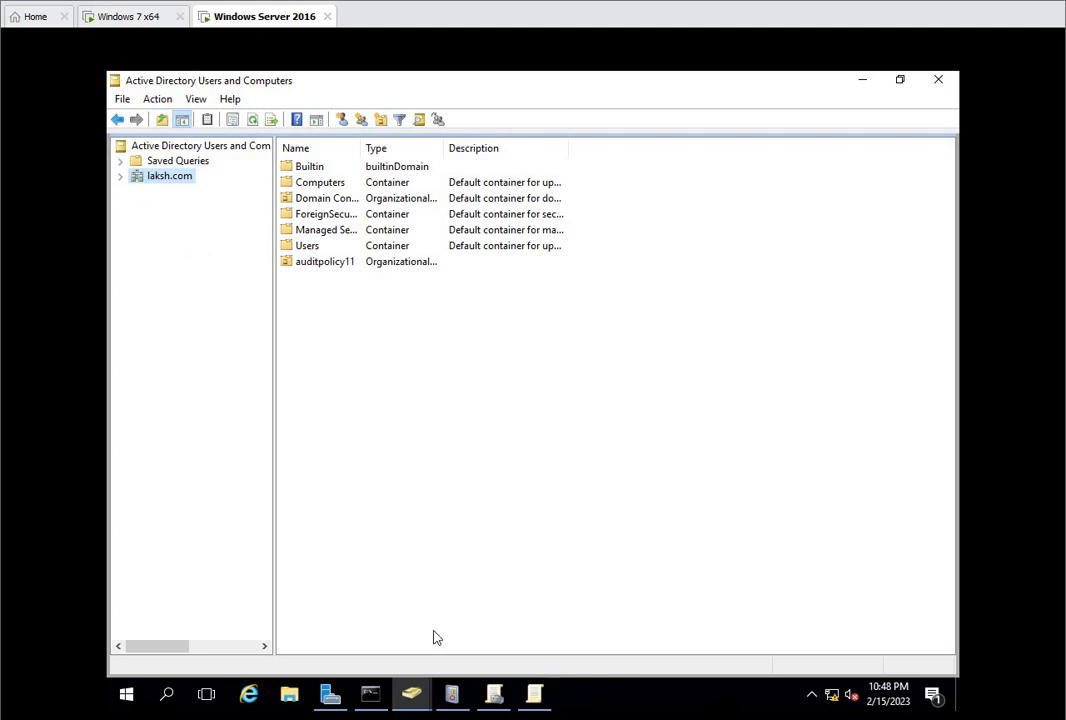
pyautogui.click(121, 176)
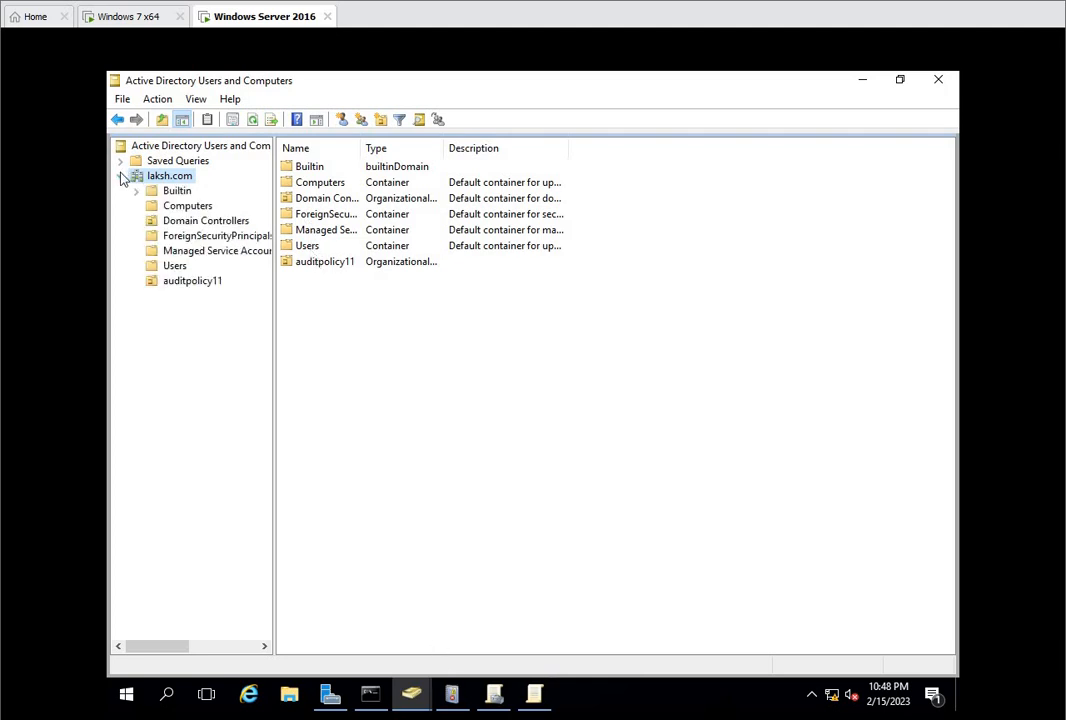
pyautogui.click(863, 80)
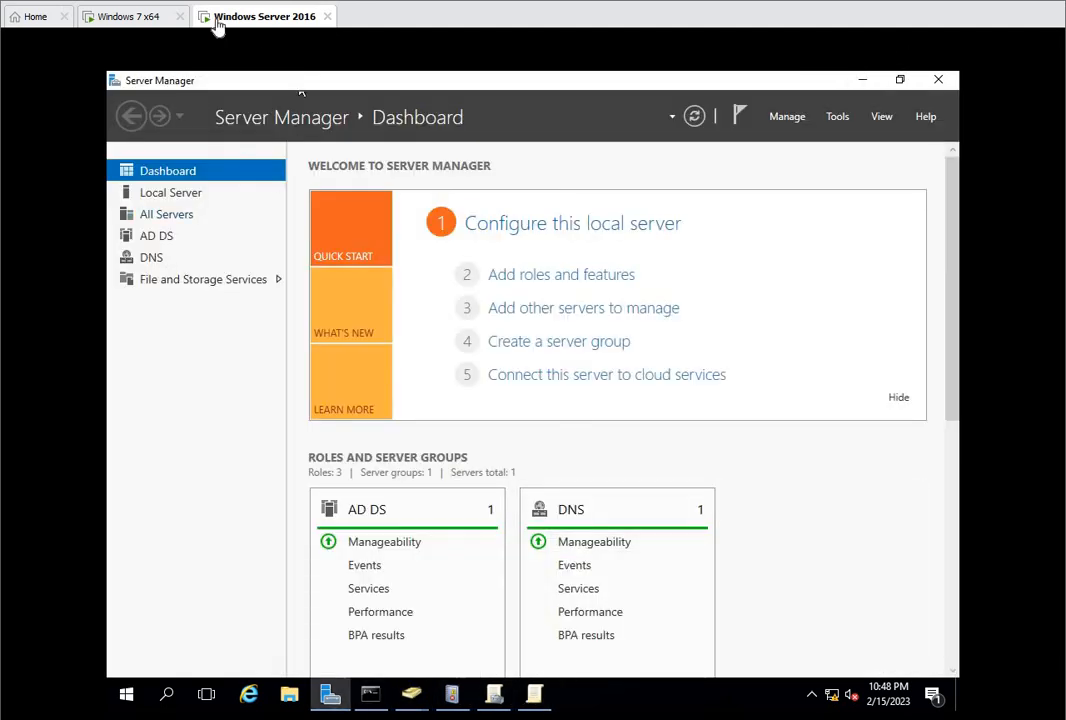
# Step: Go to the Windows 7 x64 virtual machine, switch user, and send Ctrl+Alt+Del to bring up the account selection
pyautogui.click(140, 17)
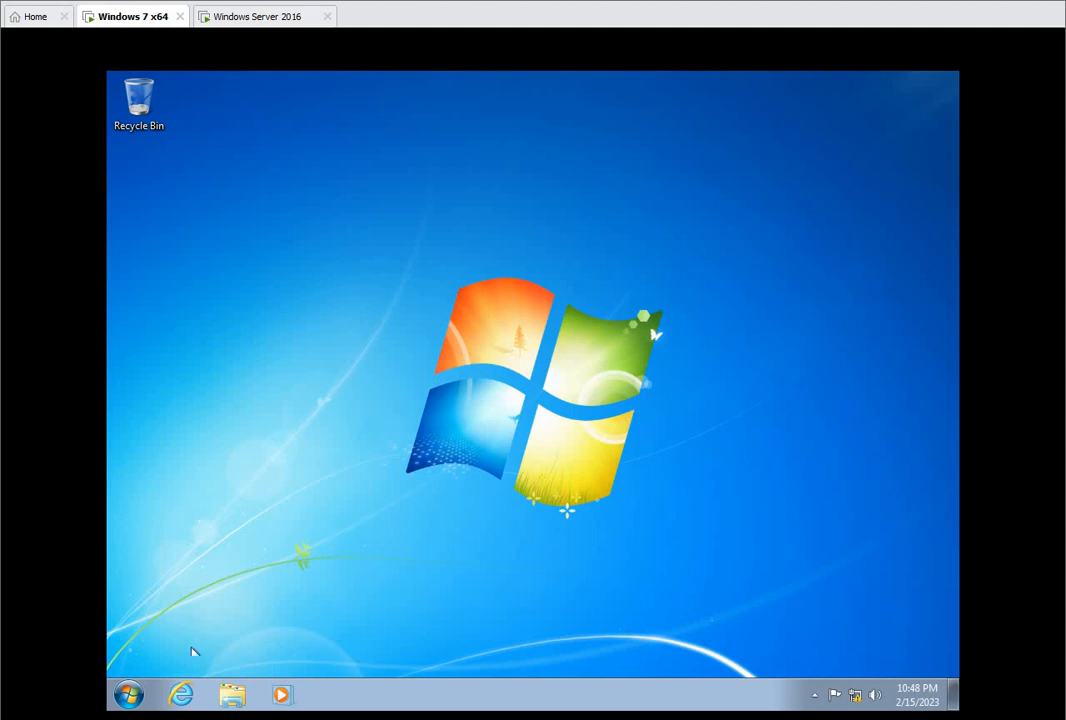
pyautogui.click(128, 694)
pyautogui.click(397, 651)
pyautogui.click(445, 571)
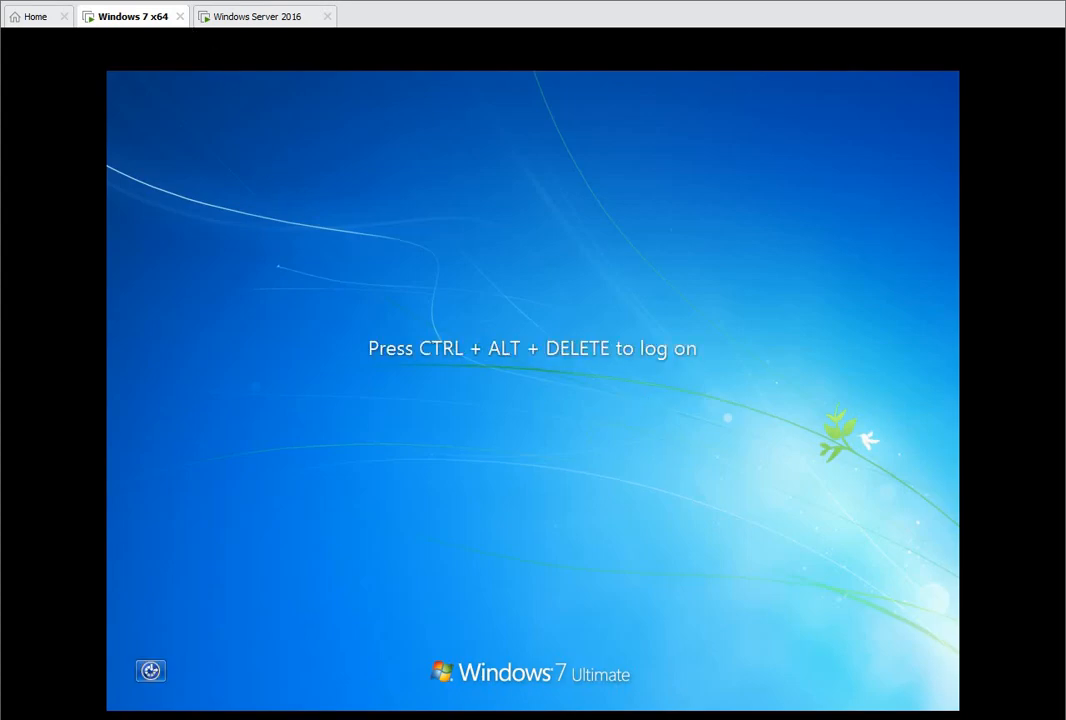
pyautogui.click(106, 1)
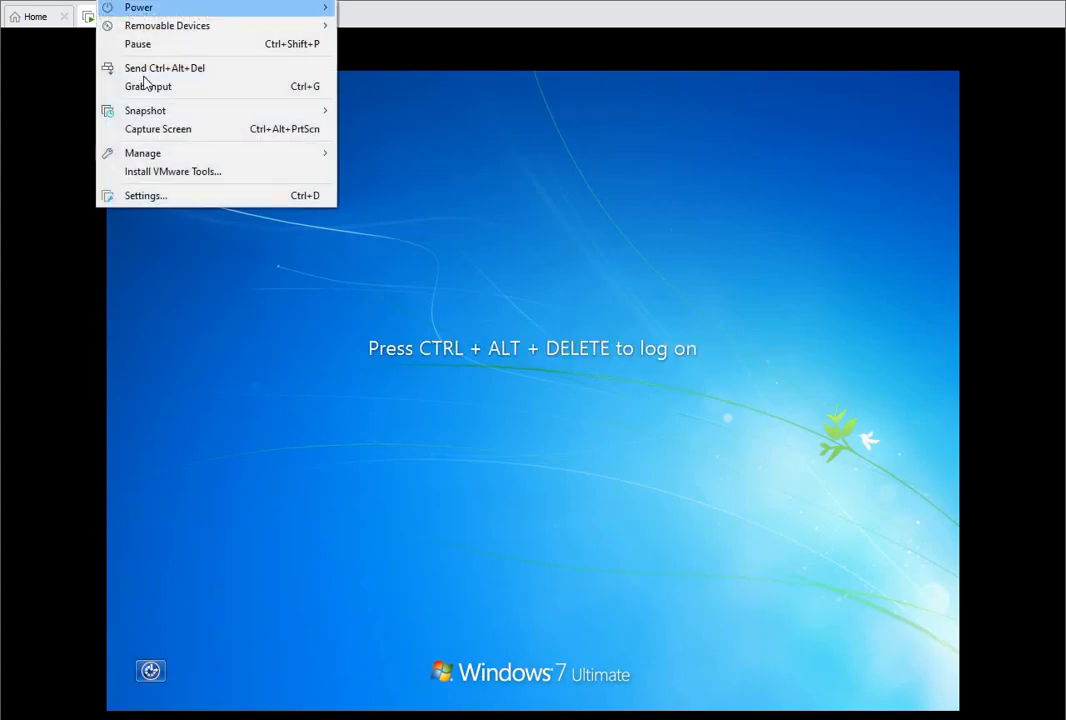
pyautogui.click(140, 70)
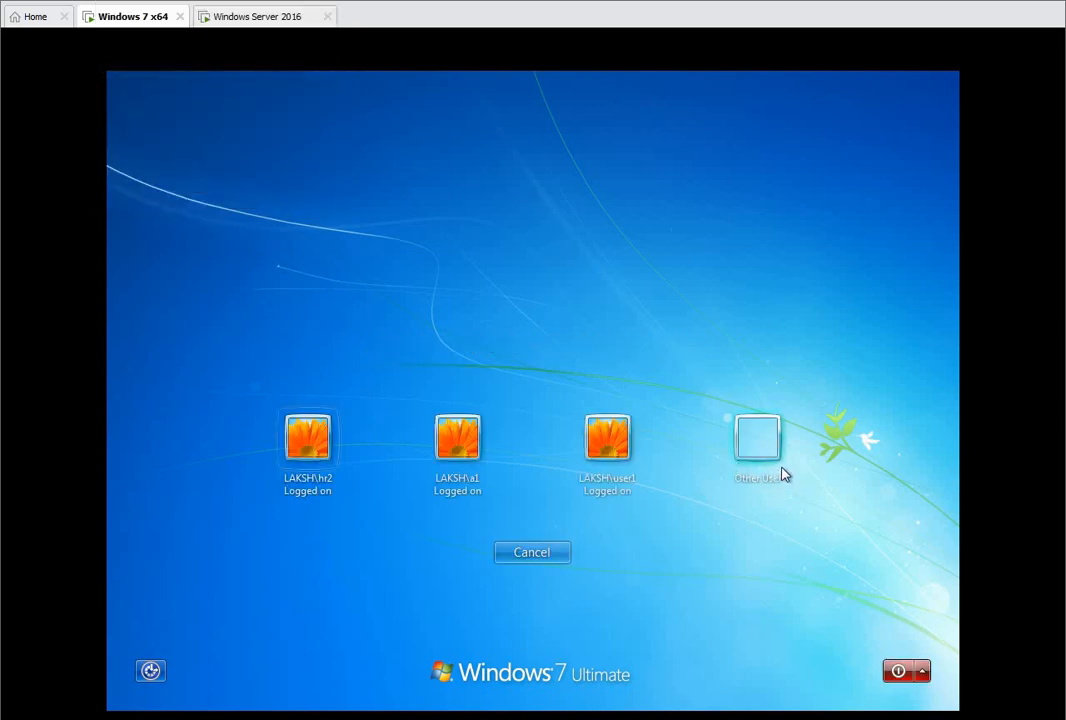
# Step: Log on to Windows 7 as another user, user1, entering the account password, and check the account in the Start menu
pyautogui.click(760, 467)
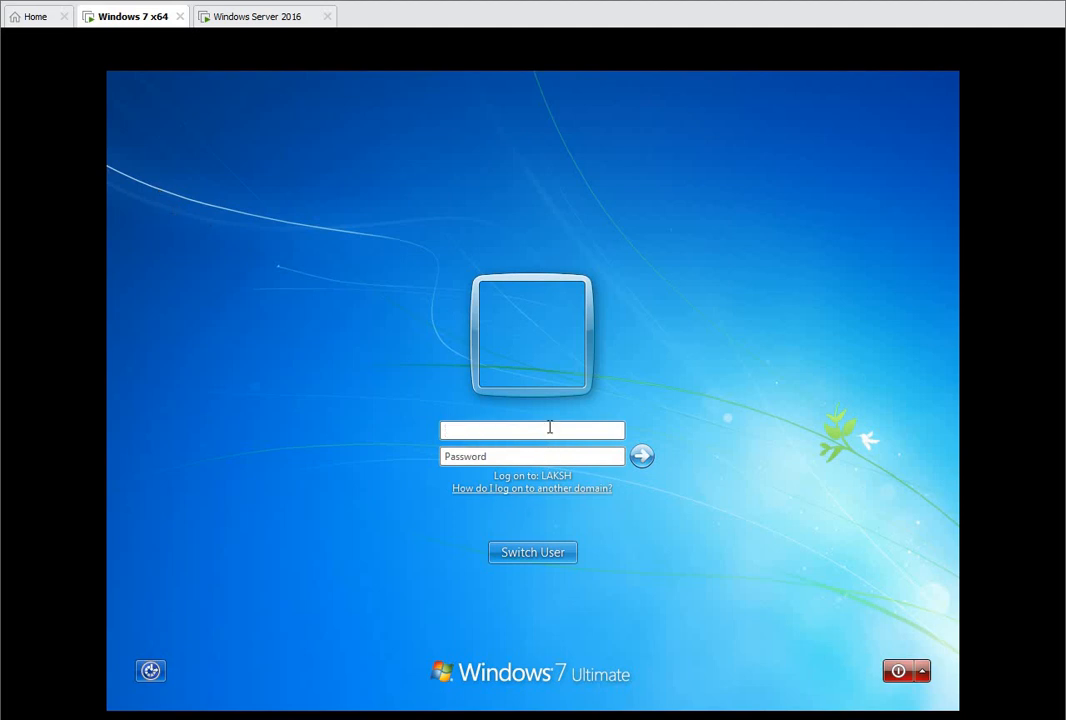
pyautogui.press('Tab')
pyautogui.write('•')
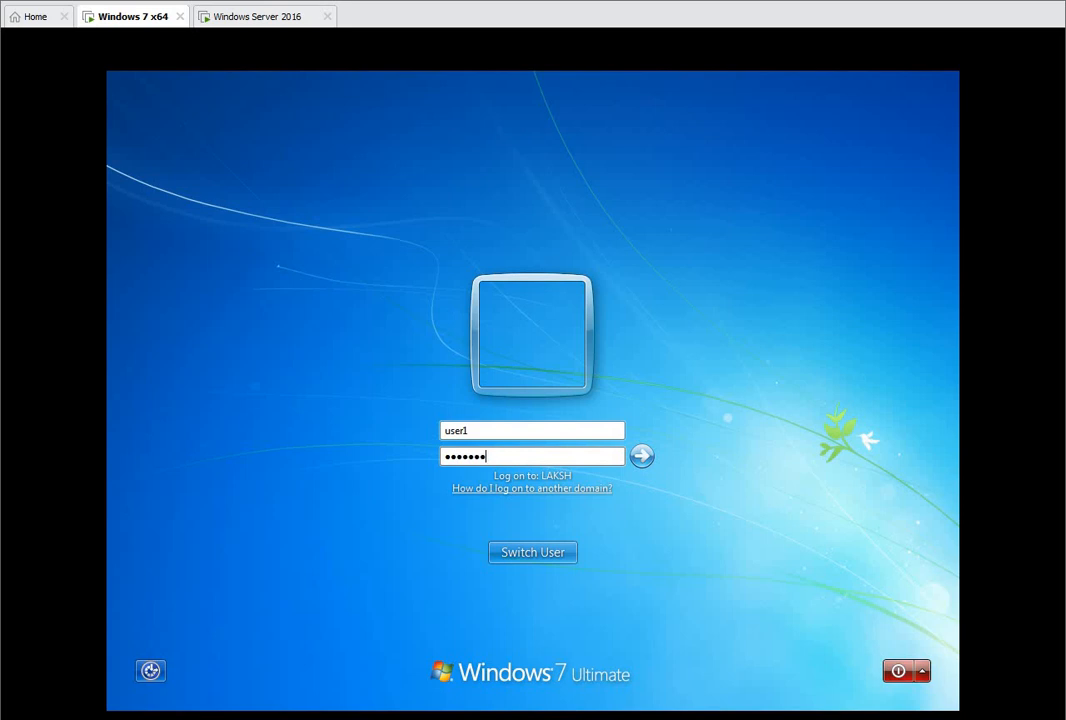
pyautogui.press('Return')
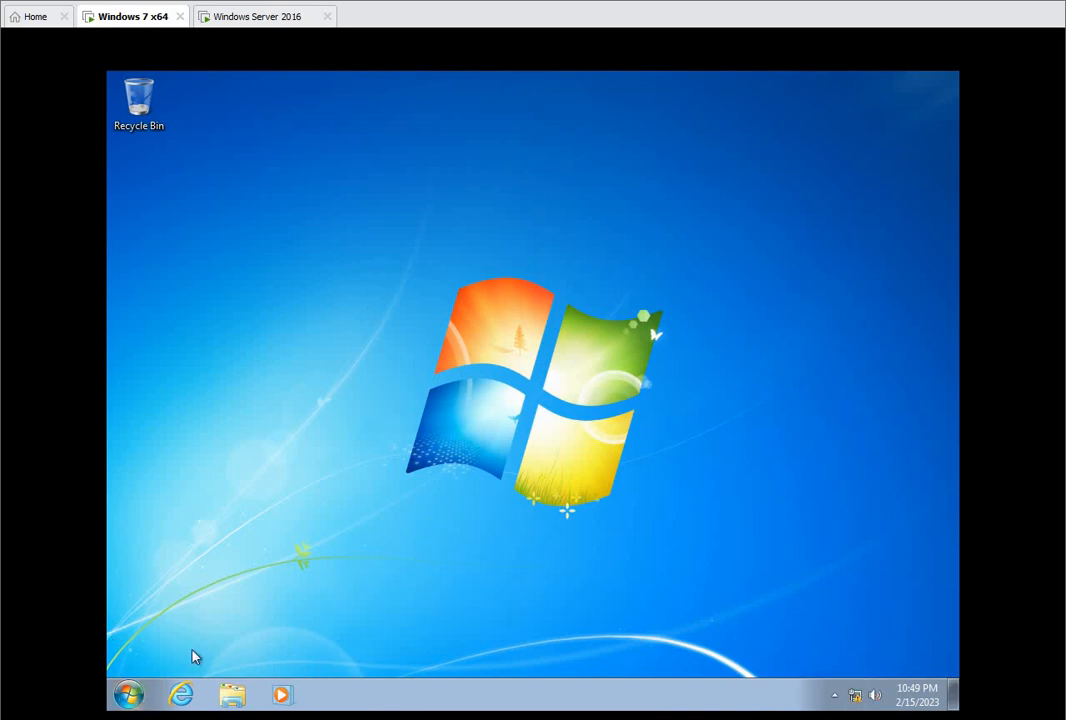
pyautogui.click(126, 694)
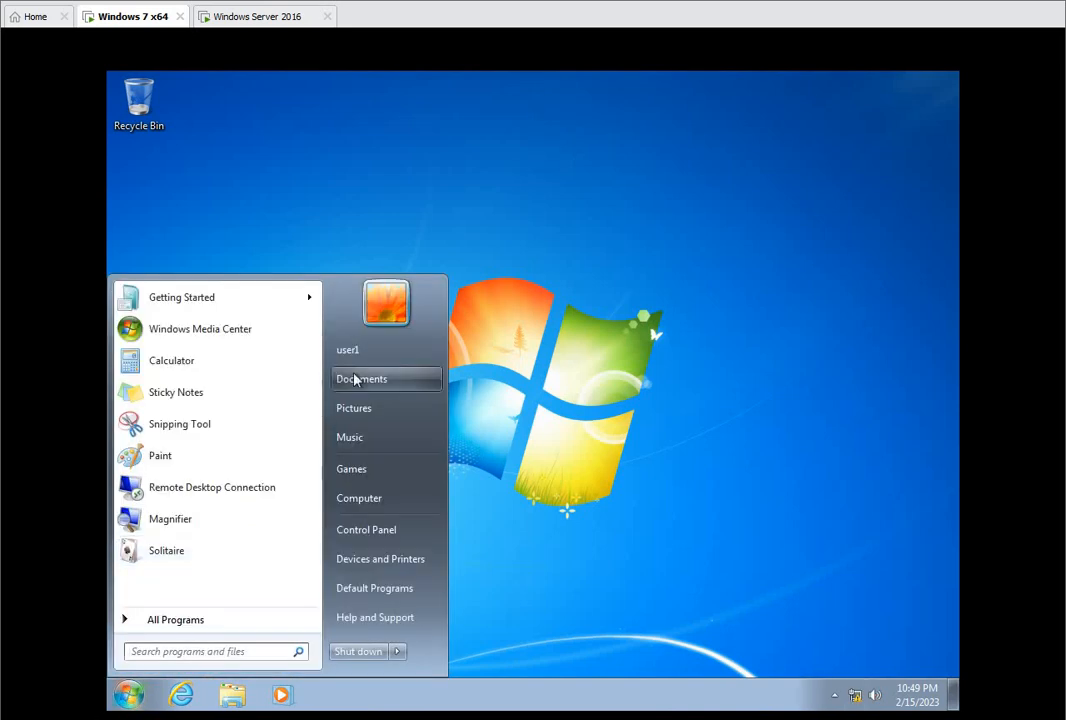
pyautogui.click(587, 455)
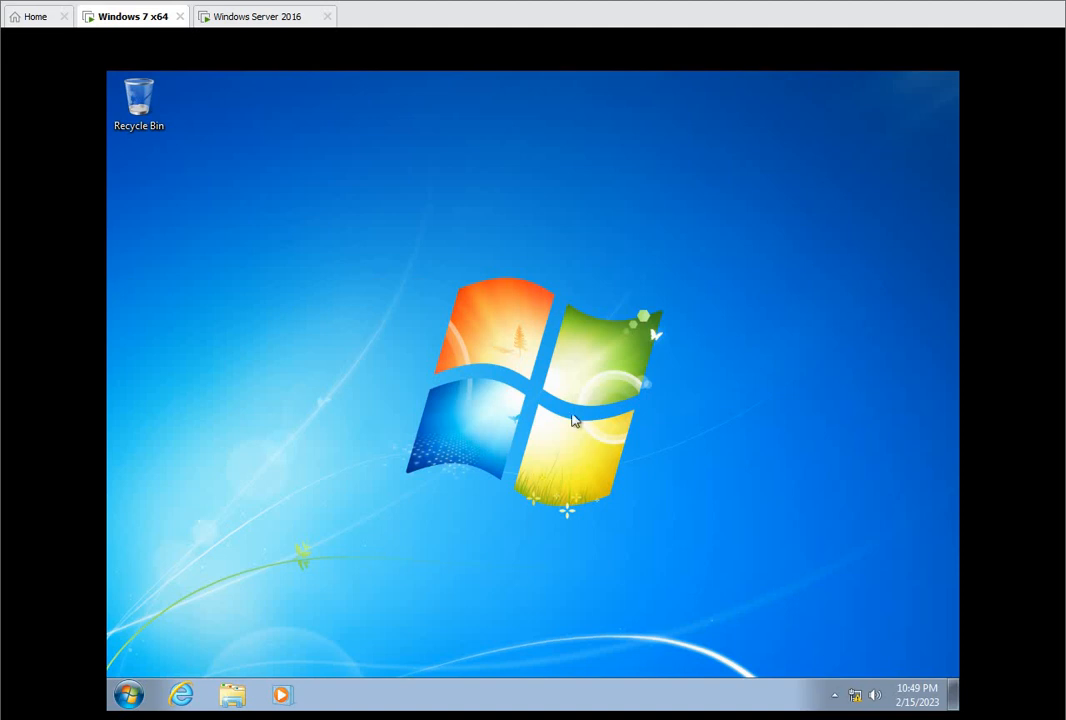
# Step: Ping the server at 192.168.10.1 to test connectivity
pyautogui.press('super+r')
pyautogui.write('\\')
pyautogui.press('BackSpace')
pyautogui.write('ping')
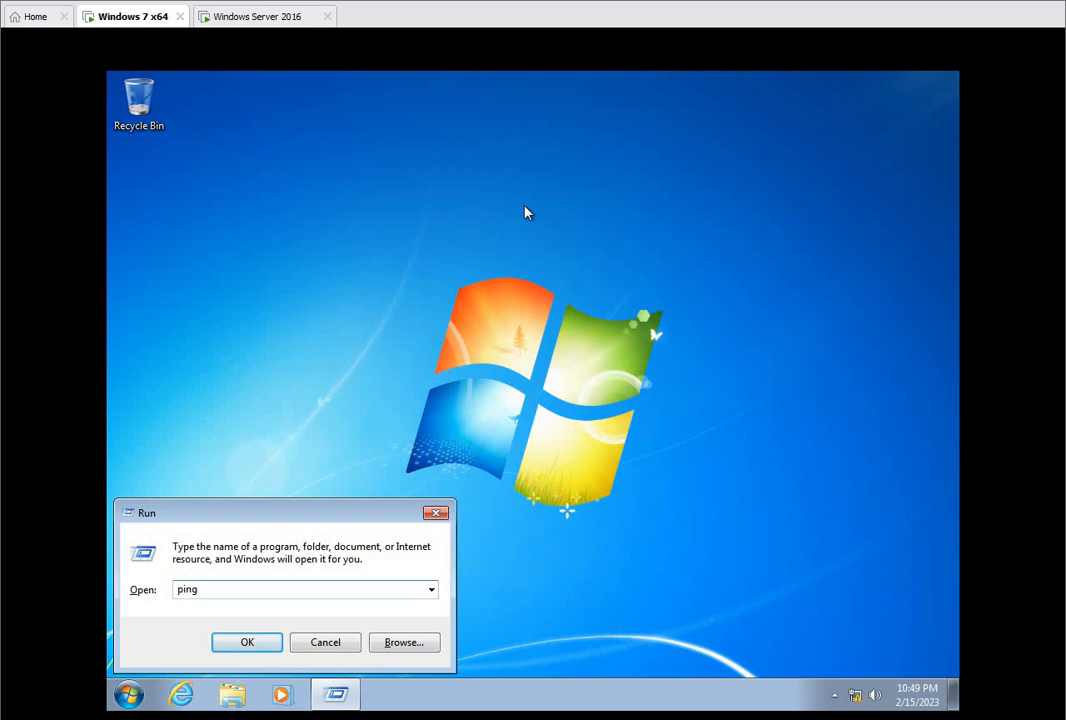
pyautogui.write('192.168.10.1')
pyautogui.press('Return')
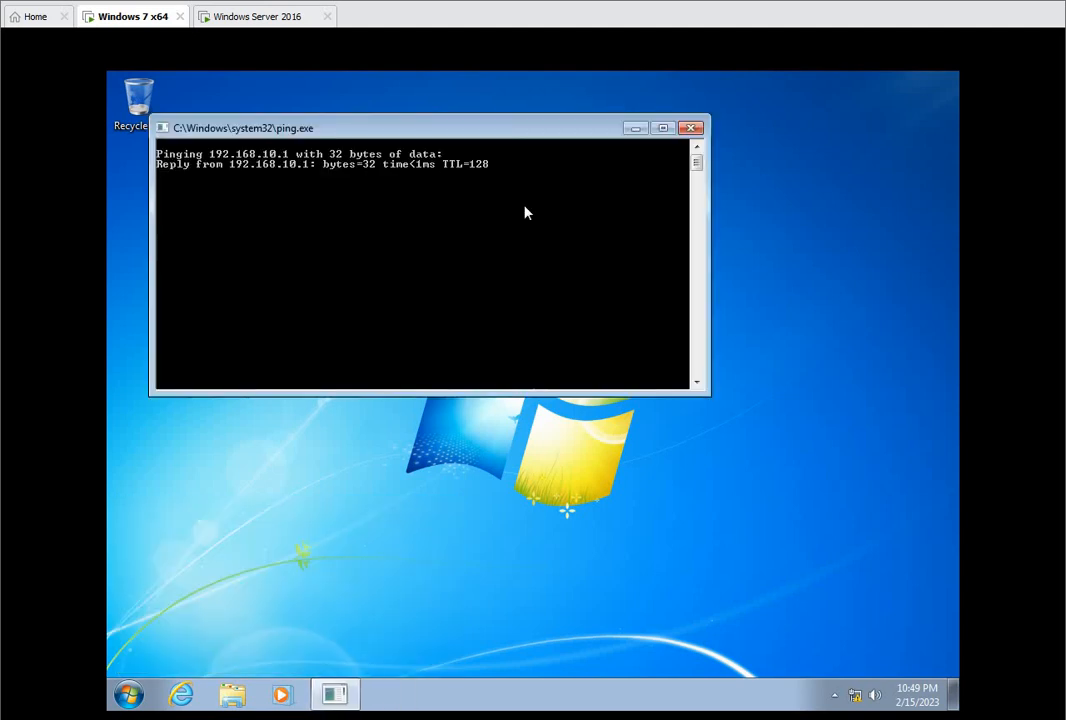
# Step: Open the sales share on the server at \\192.168.10.1
pyautogui.press('super+r')
pyautogui.write('\\\\1')
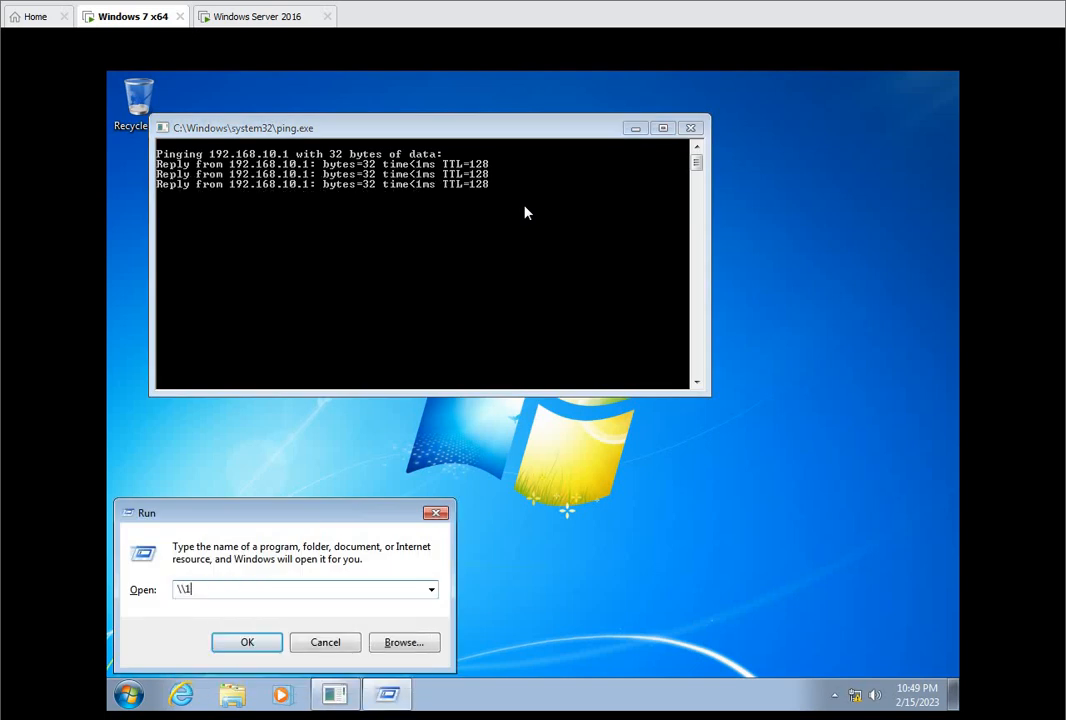
pyautogui.write('92.168.10.1')
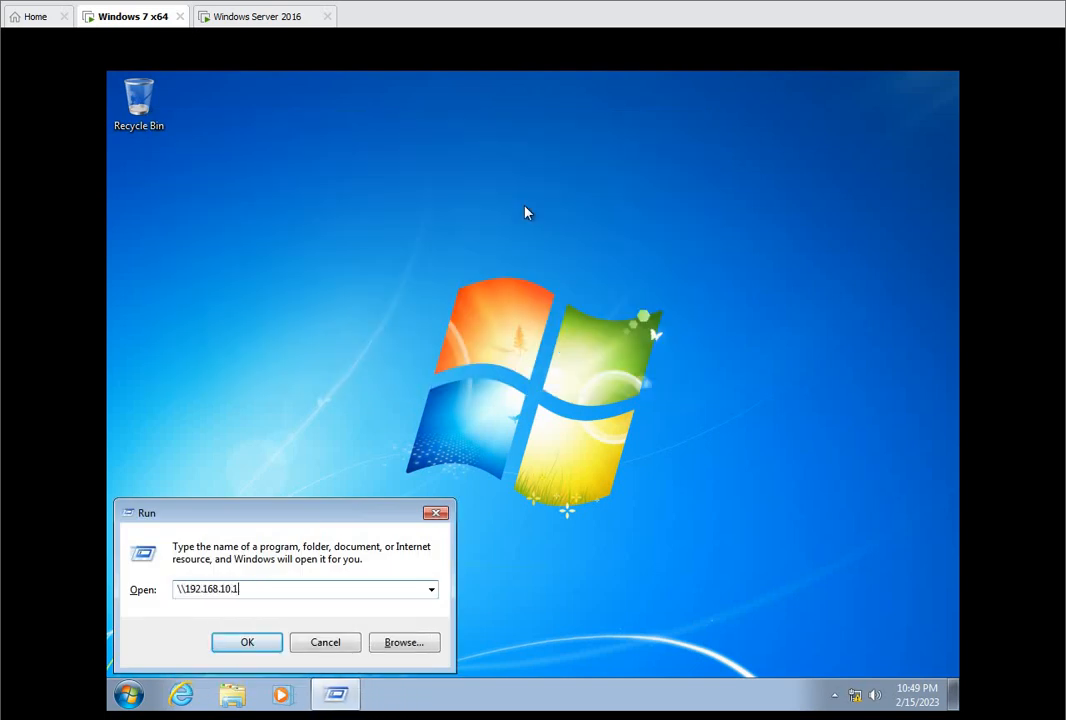
pyautogui.press('Return')
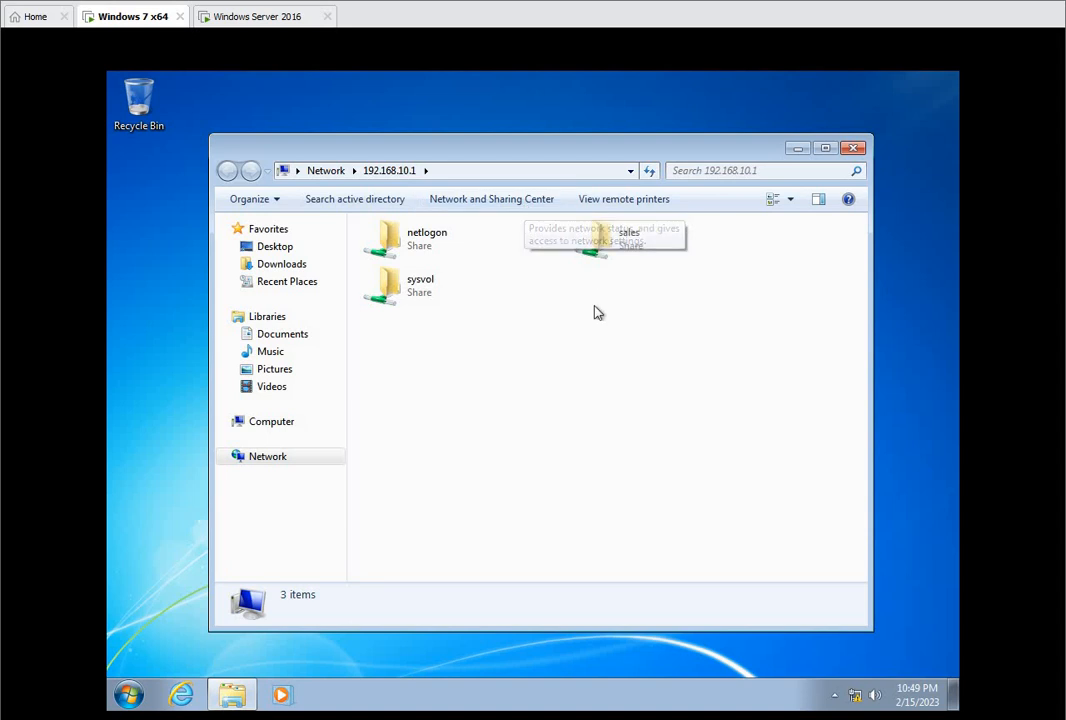
pyautogui.doubleClick(625, 246)
# Step: Try twice to create a new folder in the sales share, cancelling each attempt
pyautogui.rightClick(569, 278)
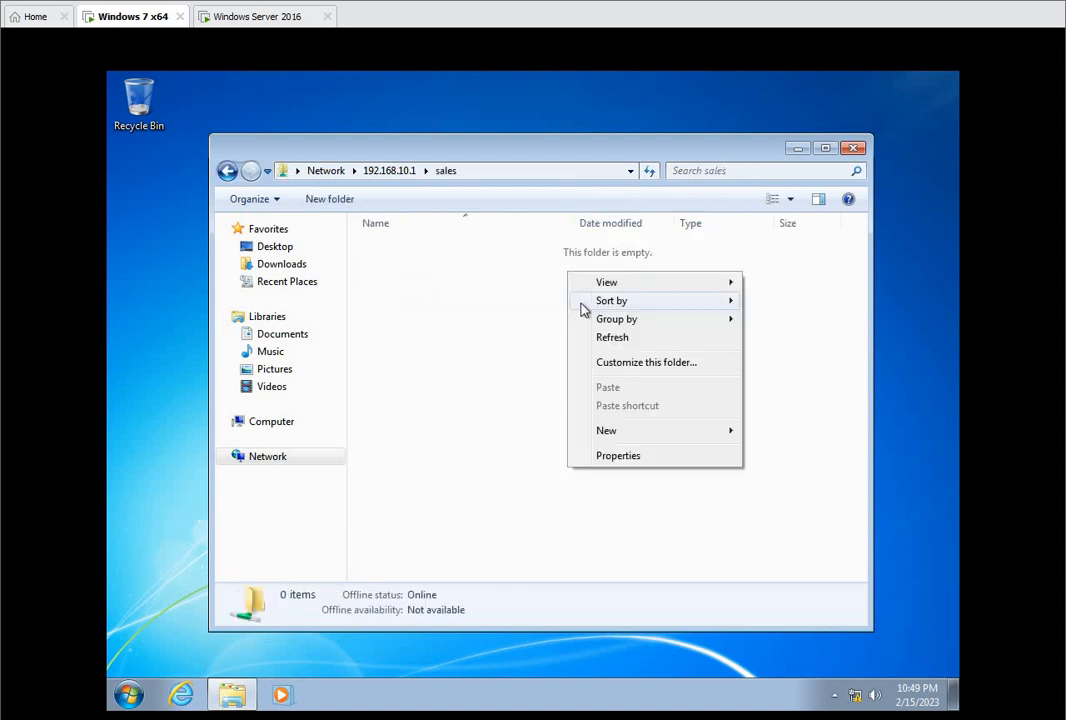
pyautogui.moveTo(647, 433)
pyautogui.click(766, 434)
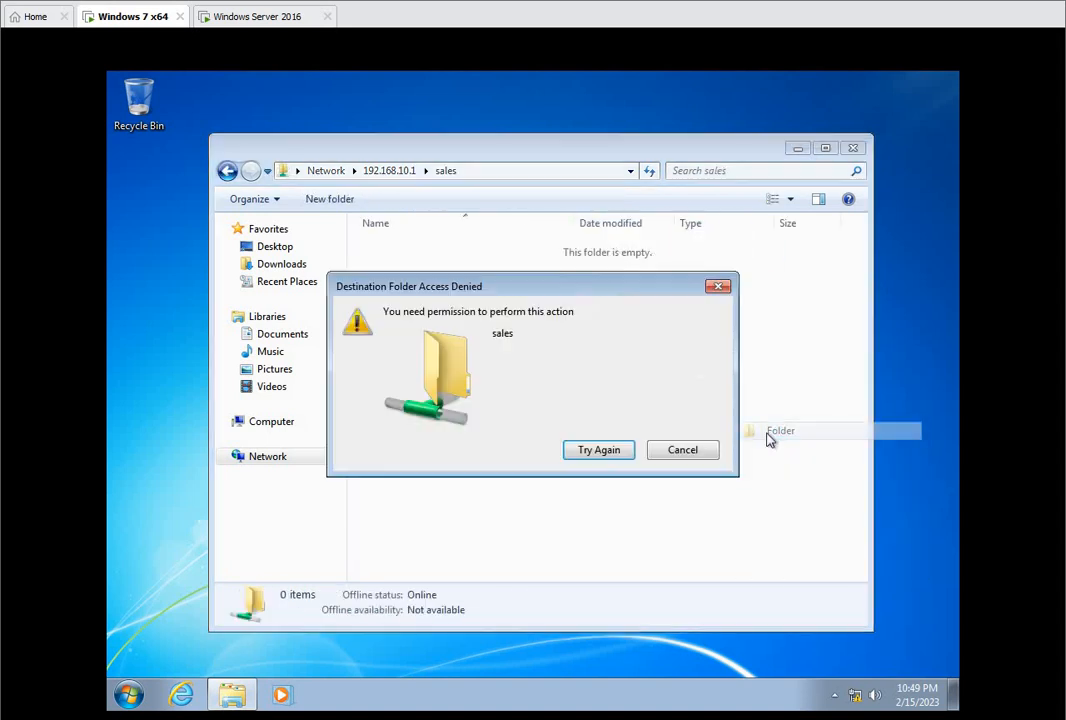
pyautogui.click(681, 453)
pyautogui.rightClick(586, 425)
pyautogui.moveTo(652, 578)
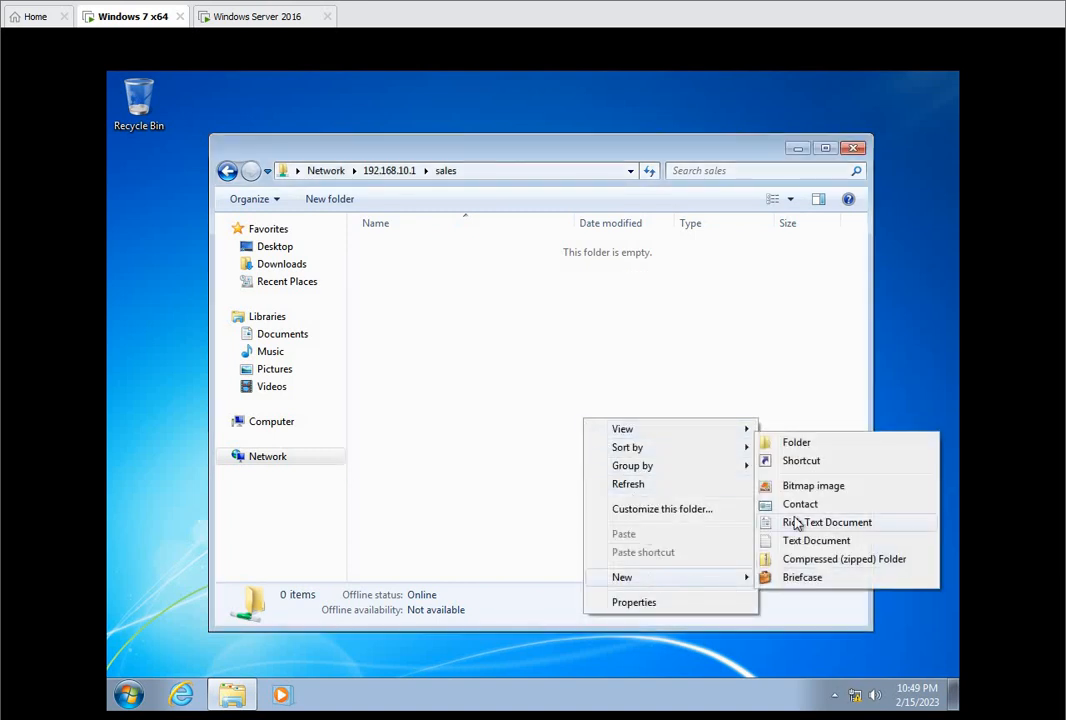
pyautogui.click(804, 446)
pyautogui.click(678, 451)
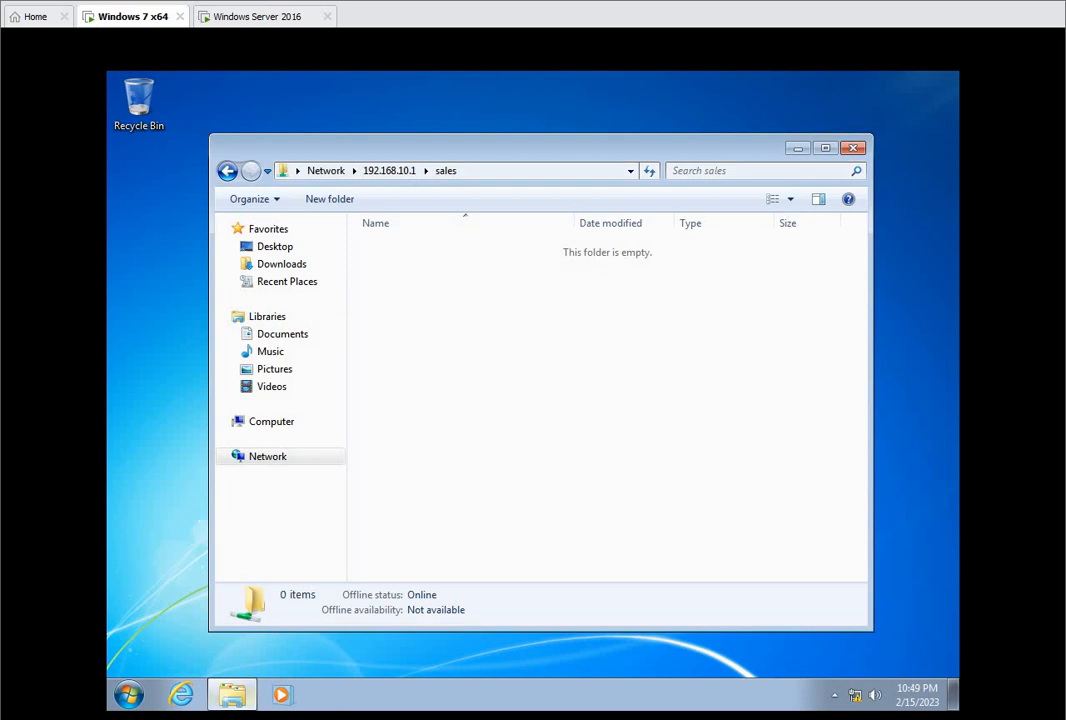
# Step: Go to the Windows Server 2016 virtual machine and open the advanced security settings of the C:\sales folder
pyautogui.moveTo(232, 692)
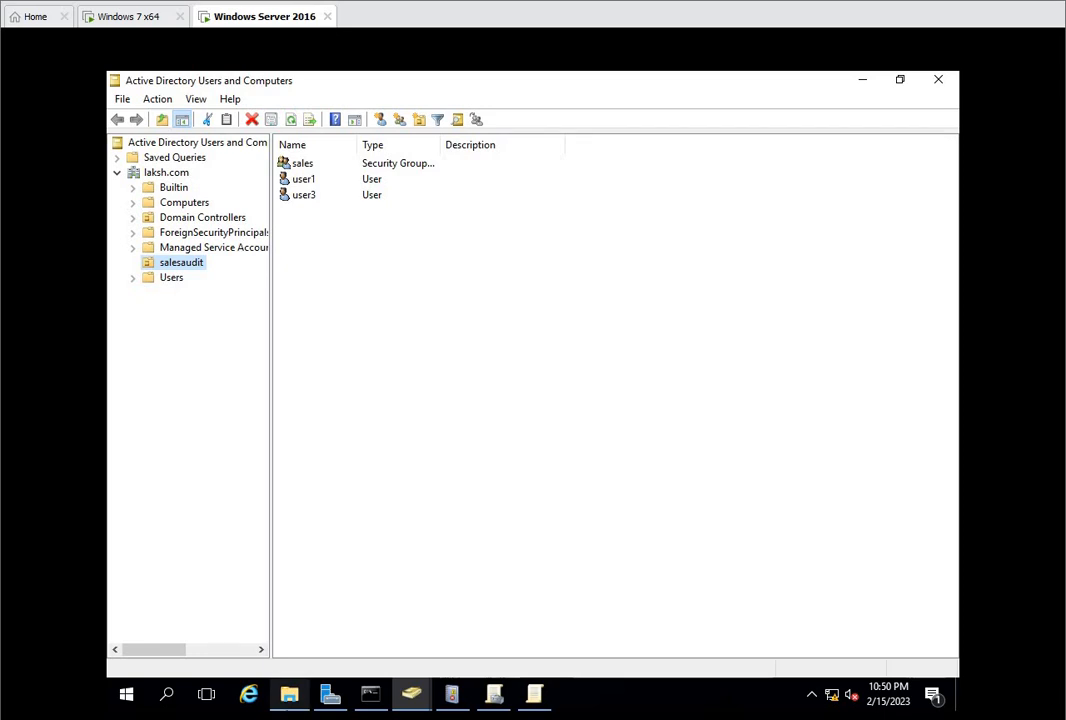
pyautogui.click(289, 693)
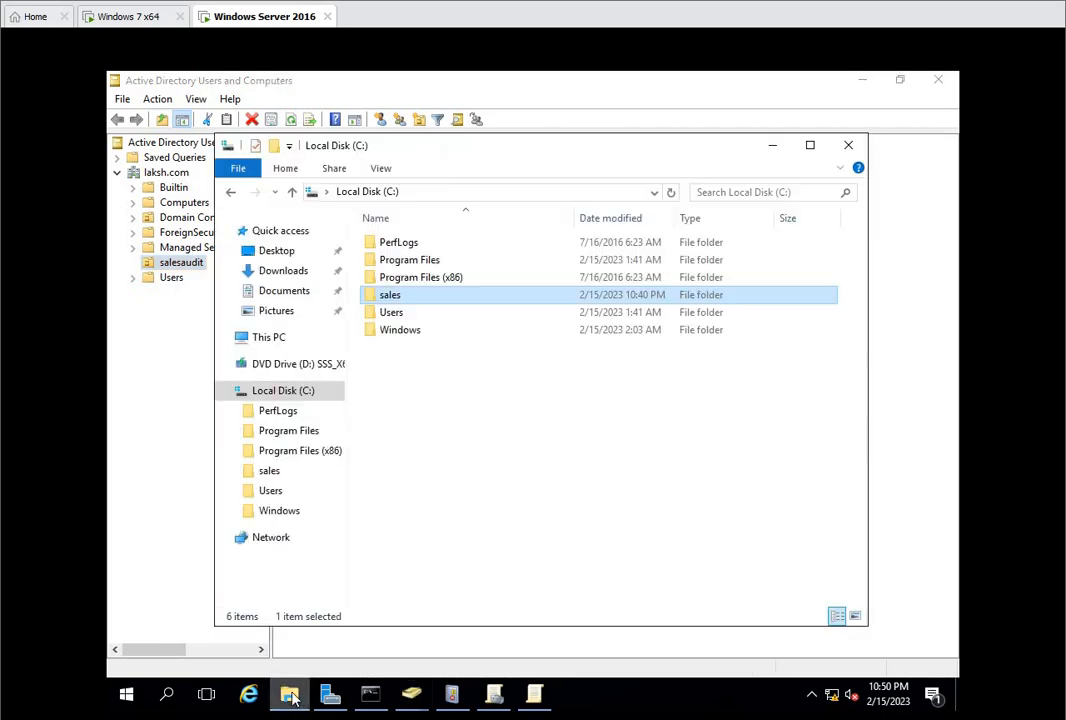
pyautogui.rightClick(393, 297)
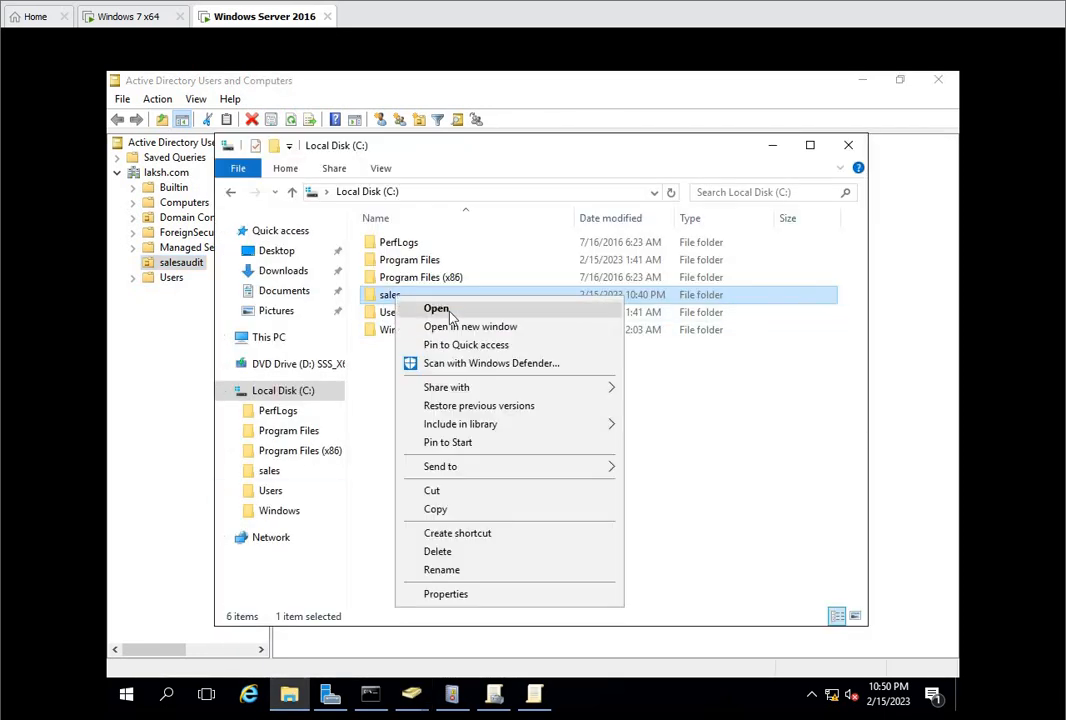
pyautogui.click(470, 597)
pyautogui.click(470, 311)
pyautogui.click(507, 310)
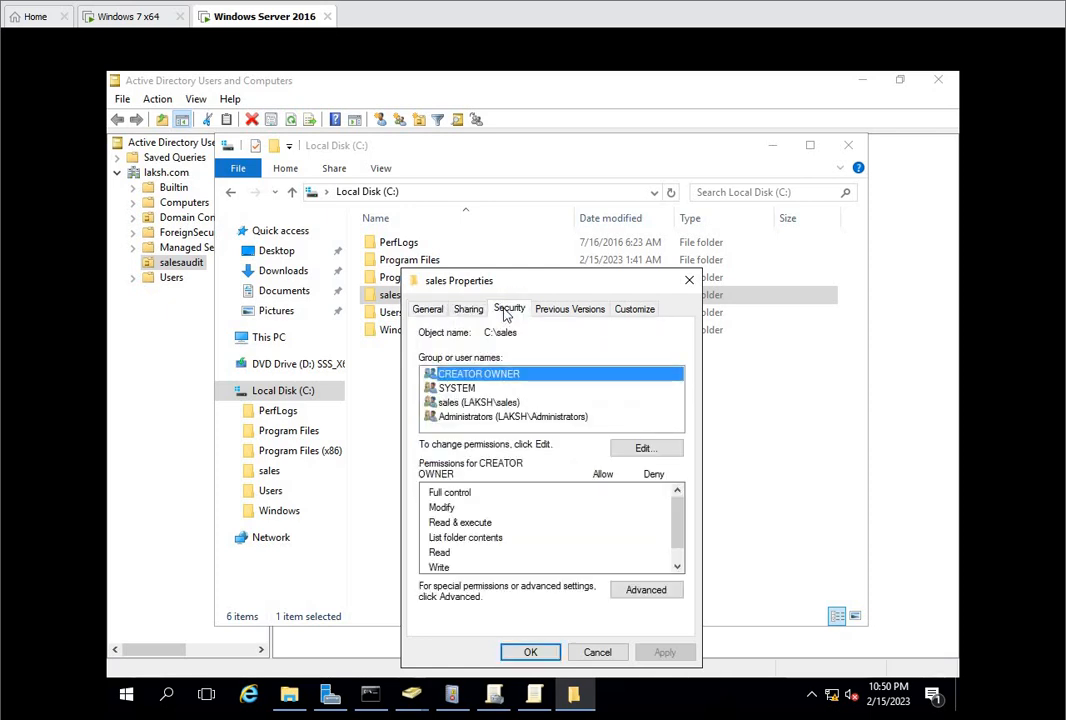
pyautogui.click(646, 589)
pyautogui.click(300, 385)
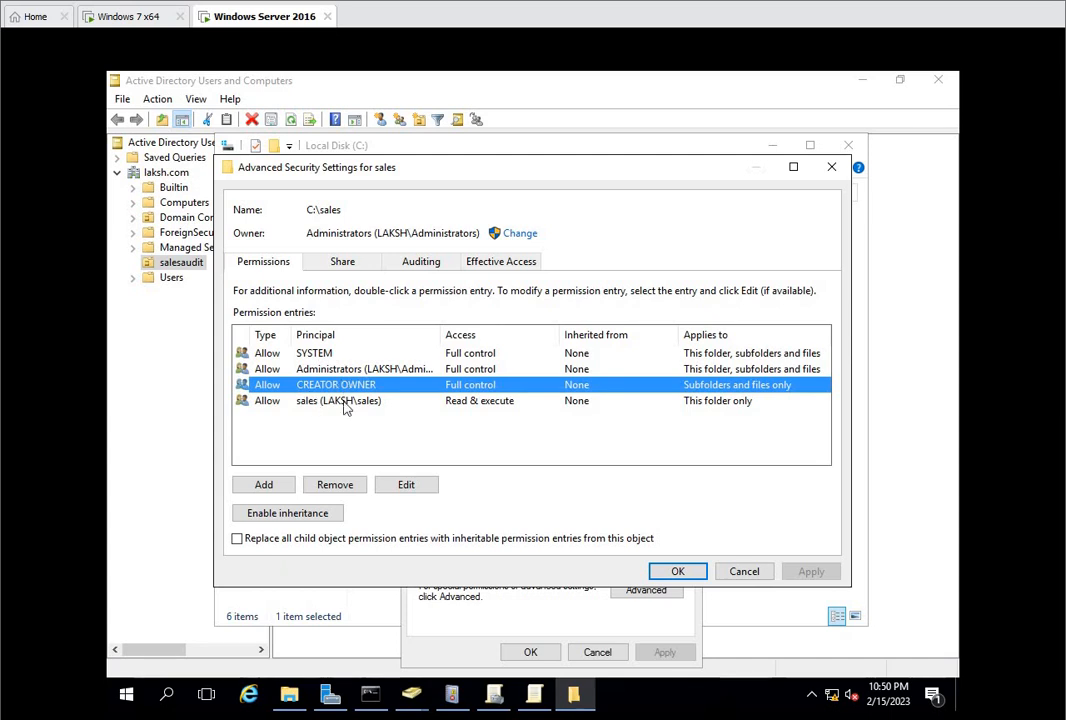
# Step: Grant the sales group Delete, Delete subfolders and files, Create files / write data and Create folders / append data on the sales folder, and accept
pyautogui.click(343, 401)
pyautogui.click(398, 487)
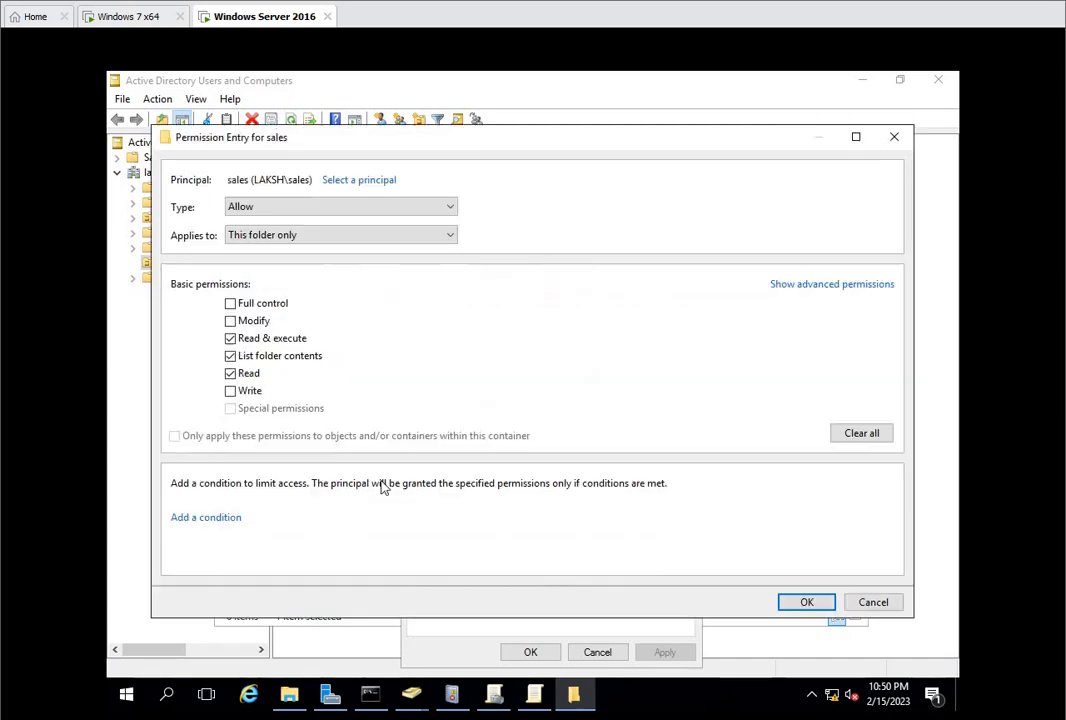
pyautogui.click(795, 286)
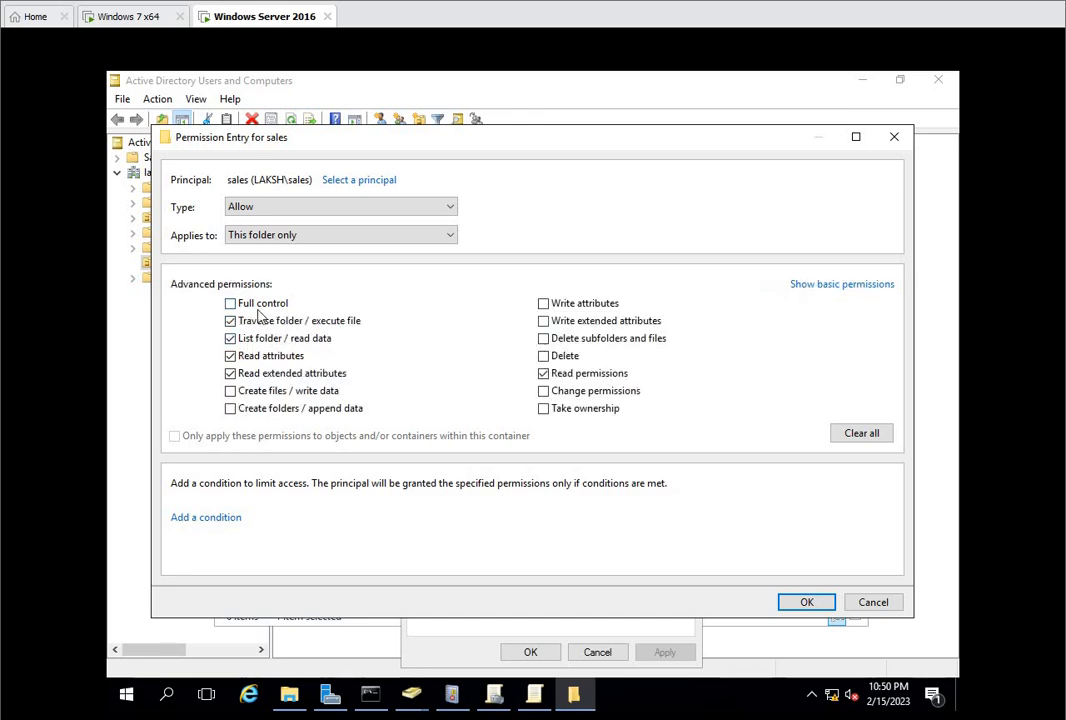
pyautogui.click(543, 356)
pyautogui.click(543, 338)
pyautogui.click(230, 391)
pyautogui.click(230, 408)
pyautogui.click(809, 602)
pyautogui.click(828, 574)
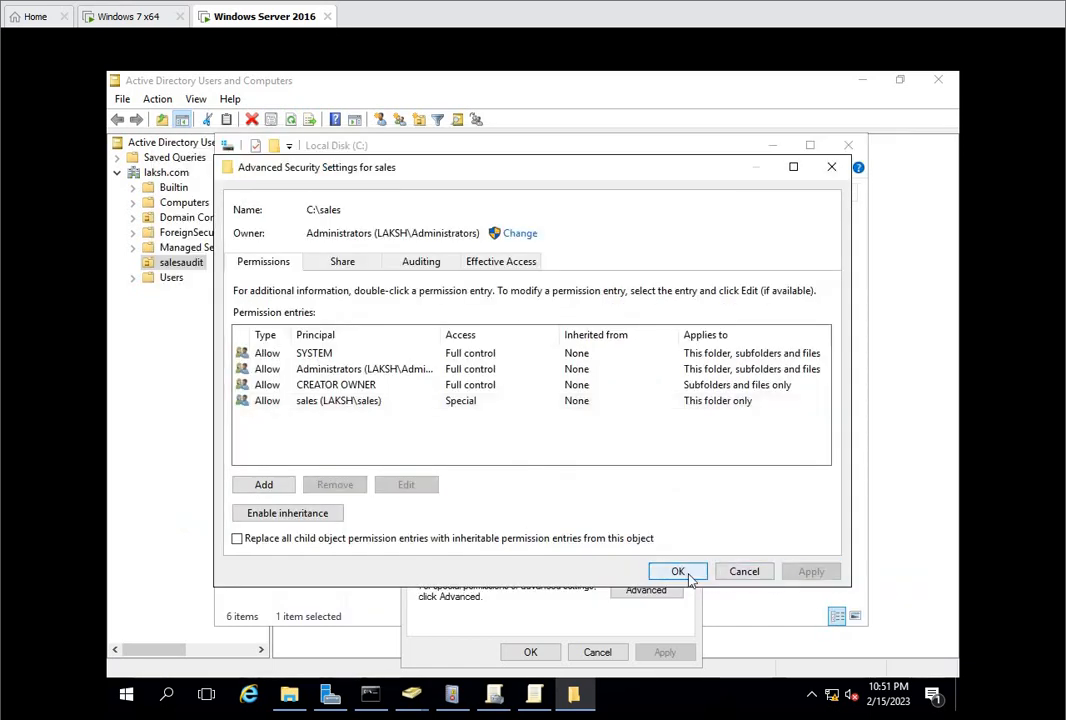
pyautogui.click(680, 572)
pyautogui.moveTo(530, 695)
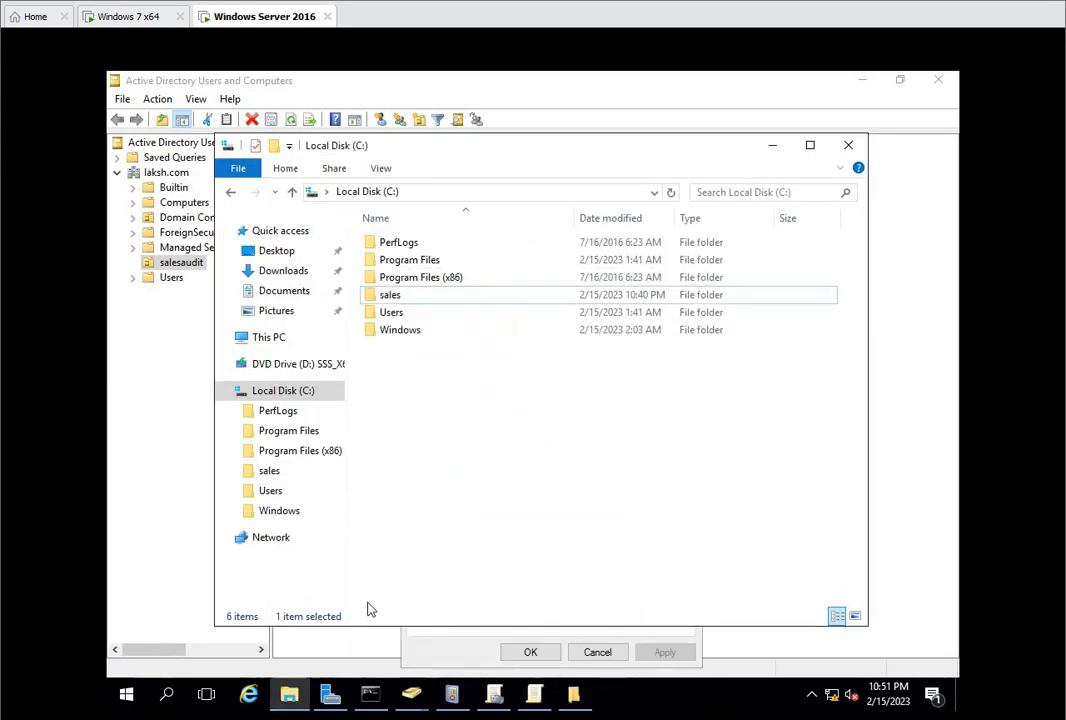
pyautogui.click(526, 652)
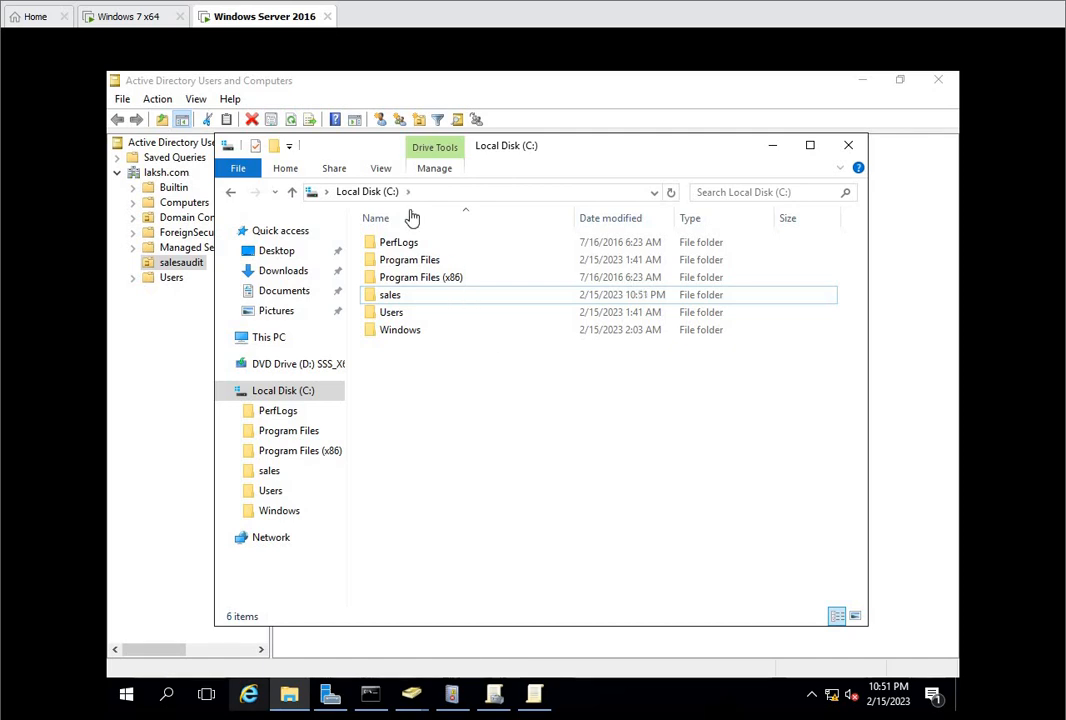
# Step: Return to the Windows 7 x64 virtual machine and reopen the sales share on 192.168.10.1
pyautogui.click(140, 18)
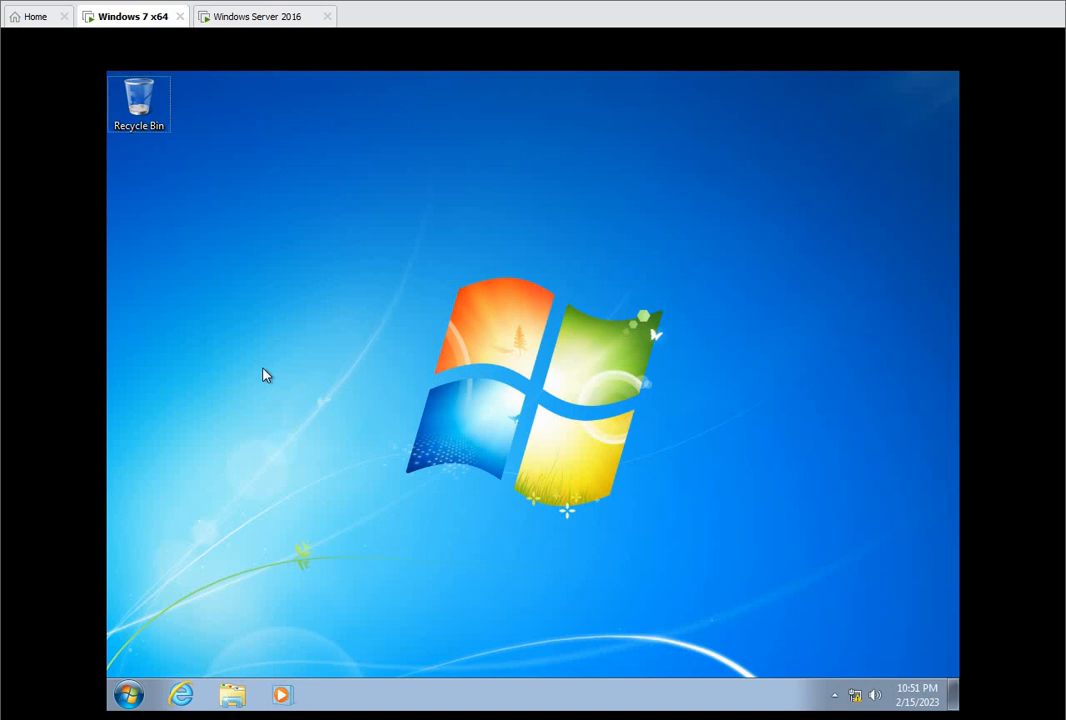
pyautogui.press('super+r')
pyautogui.press('Return')
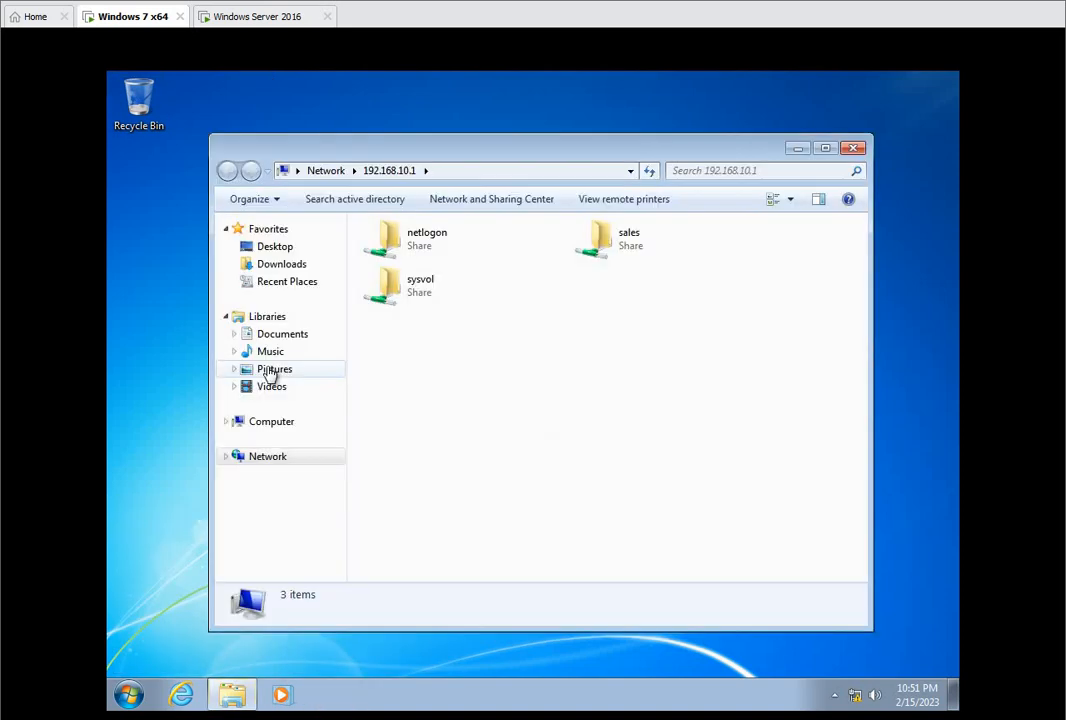
pyautogui.doubleClick(716, 253)
# Step: Create a folder named 1 in the sales share
pyautogui.rightClick(471, 308)
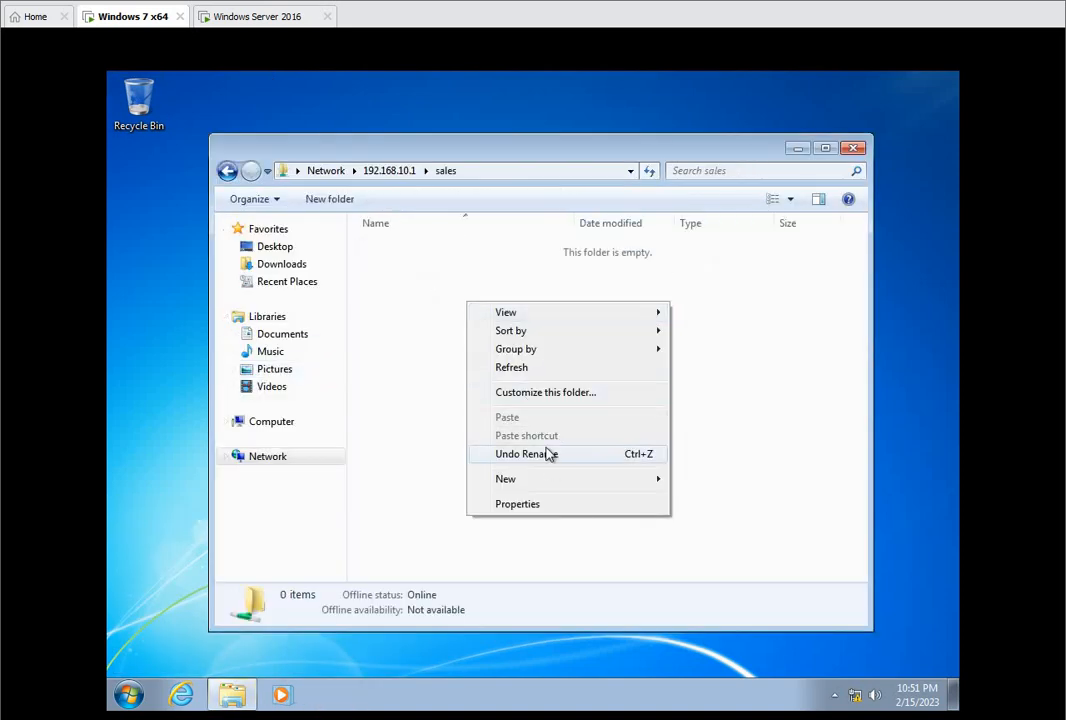
pyautogui.moveTo(550, 483)
pyautogui.click(700, 480)
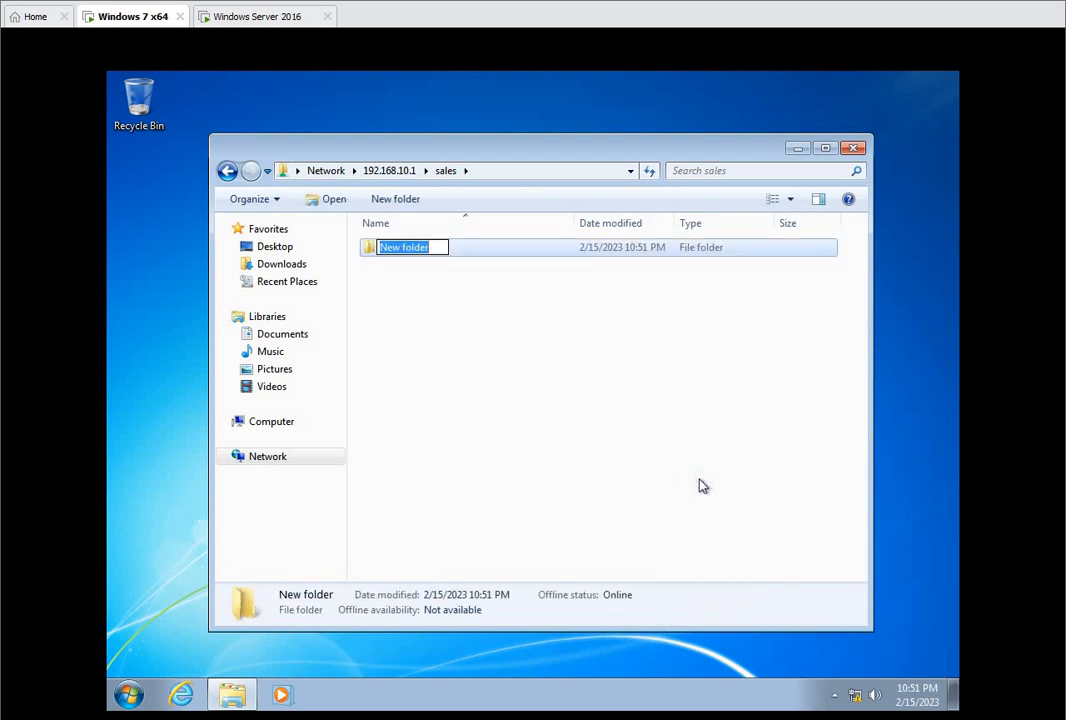
pyautogui.write('1')
pyautogui.press('Return')
pyautogui.click(420, 268)
# Step: Create a folder named 2 inside folder 1, close the window and refresh the desktop
pyautogui.doubleClick(416, 252)
pyautogui.rightClick(450, 320)
pyautogui.moveTo(533, 510)
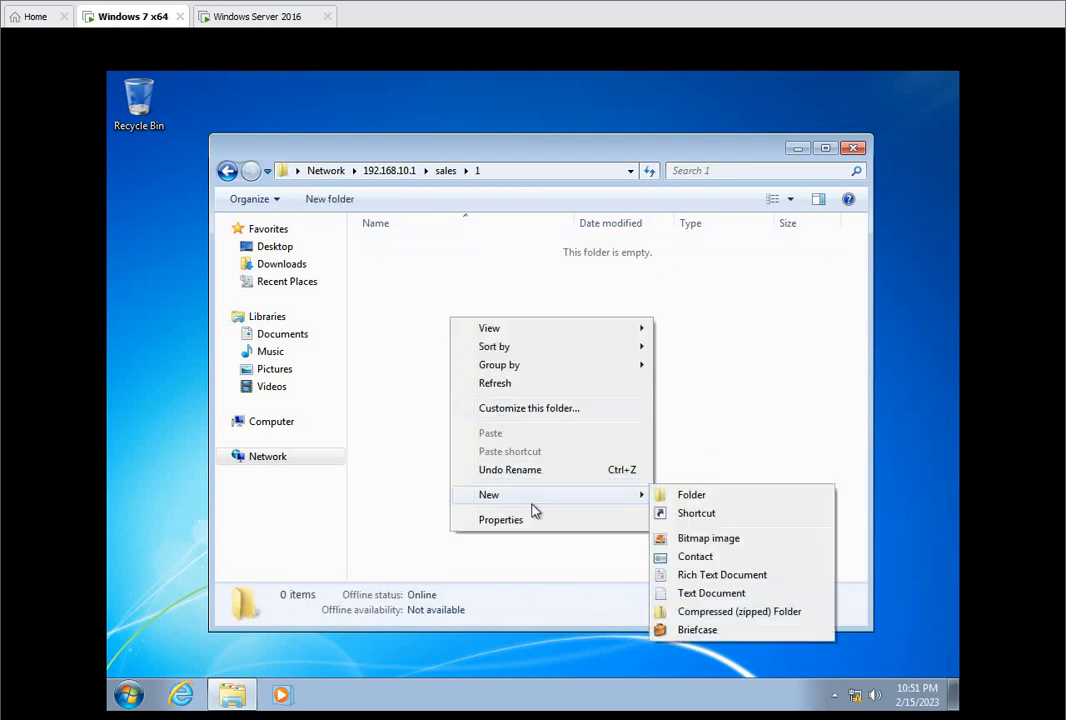
pyautogui.click(695, 494)
pyautogui.write('2')
pyautogui.press('Return')
pyautogui.click(616, 280)
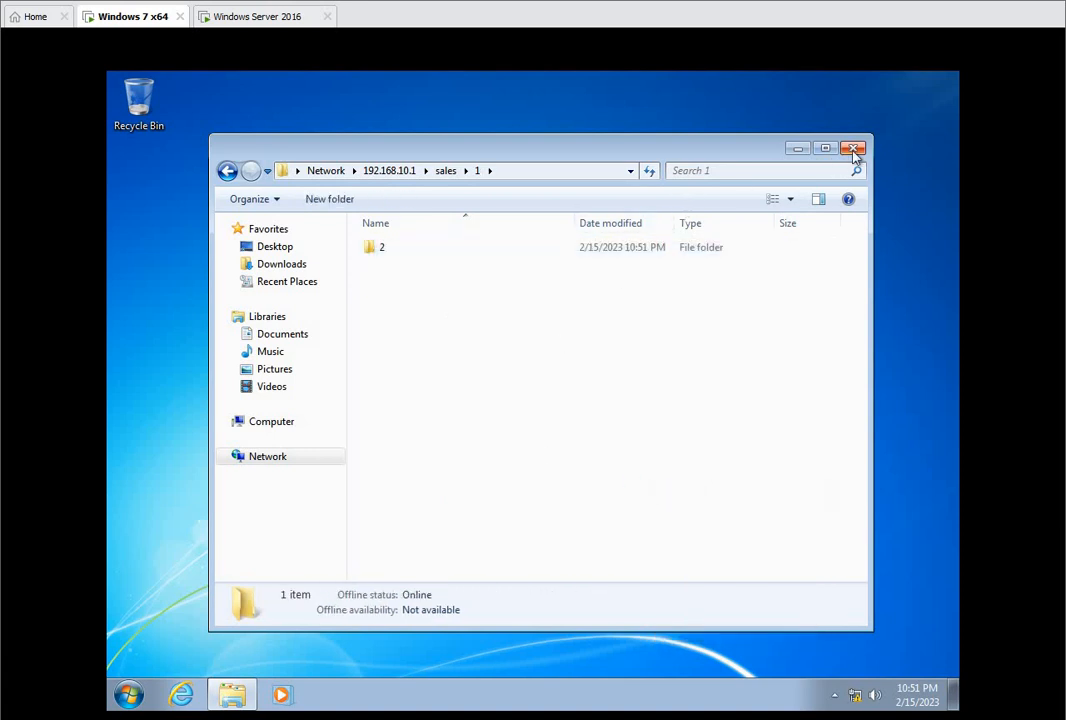
pyautogui.click(853, 149)
pyautogui.rightClick(334, 401)
pyautogui.click(381, 450)
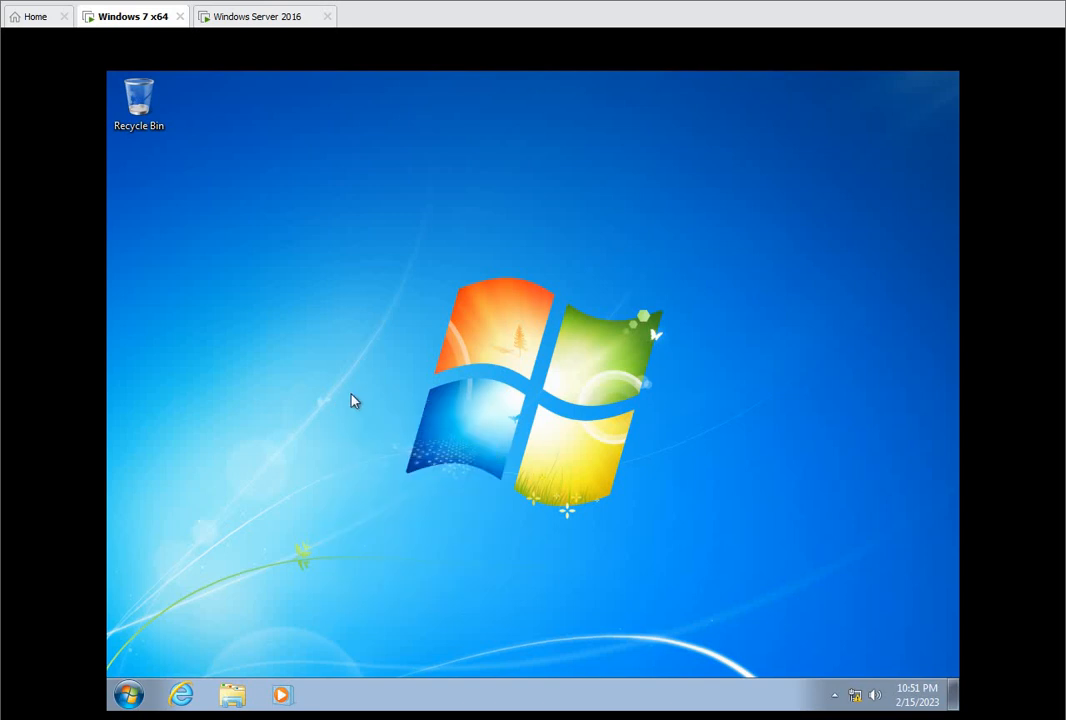
# Step: Switch to the Windows Server 2016 virtual machine, open Event Viewer and expand Windows Logs
pyautogui.click(260, 20)
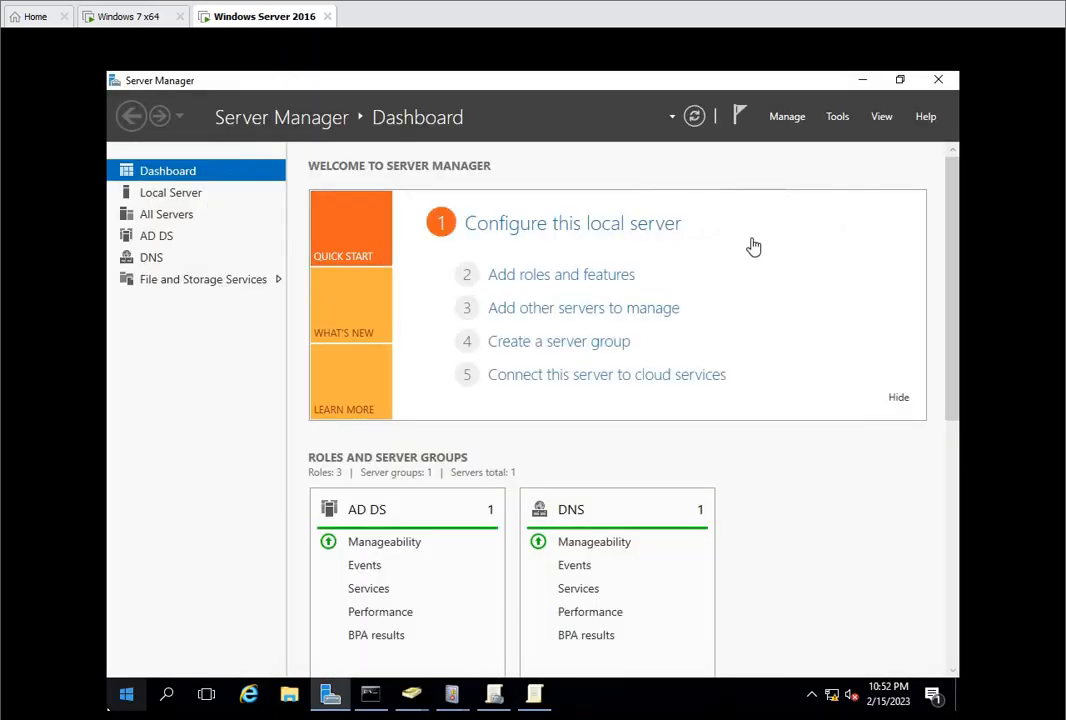
pyautogui.click(838, 117)
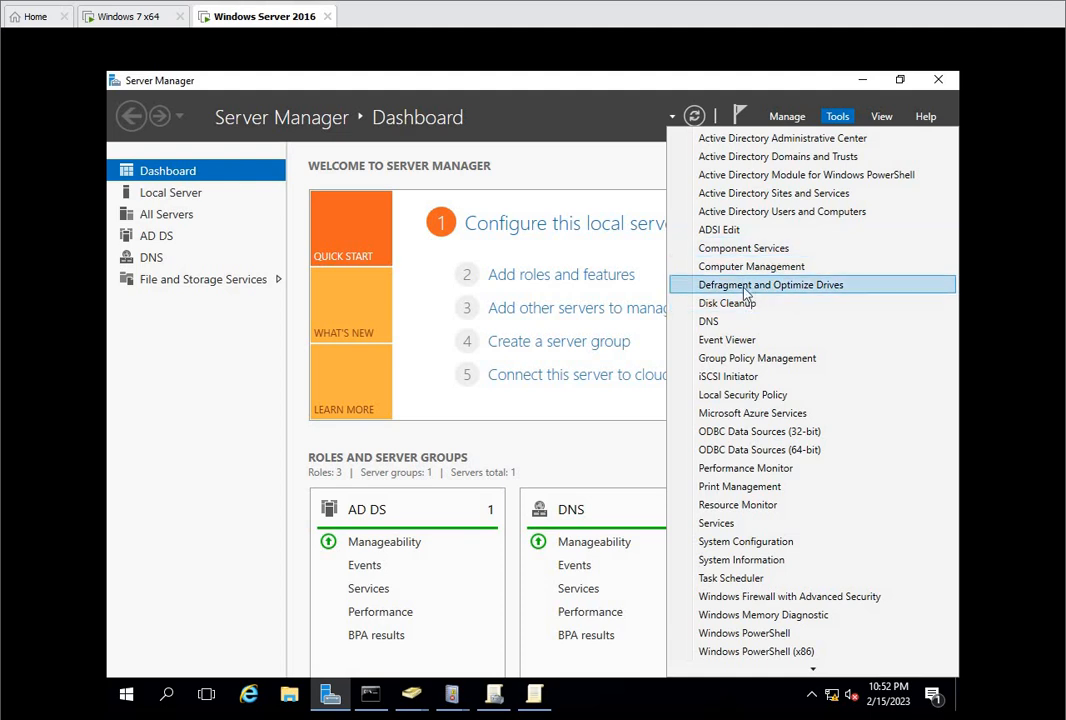
pyautogui.click(731, 344)
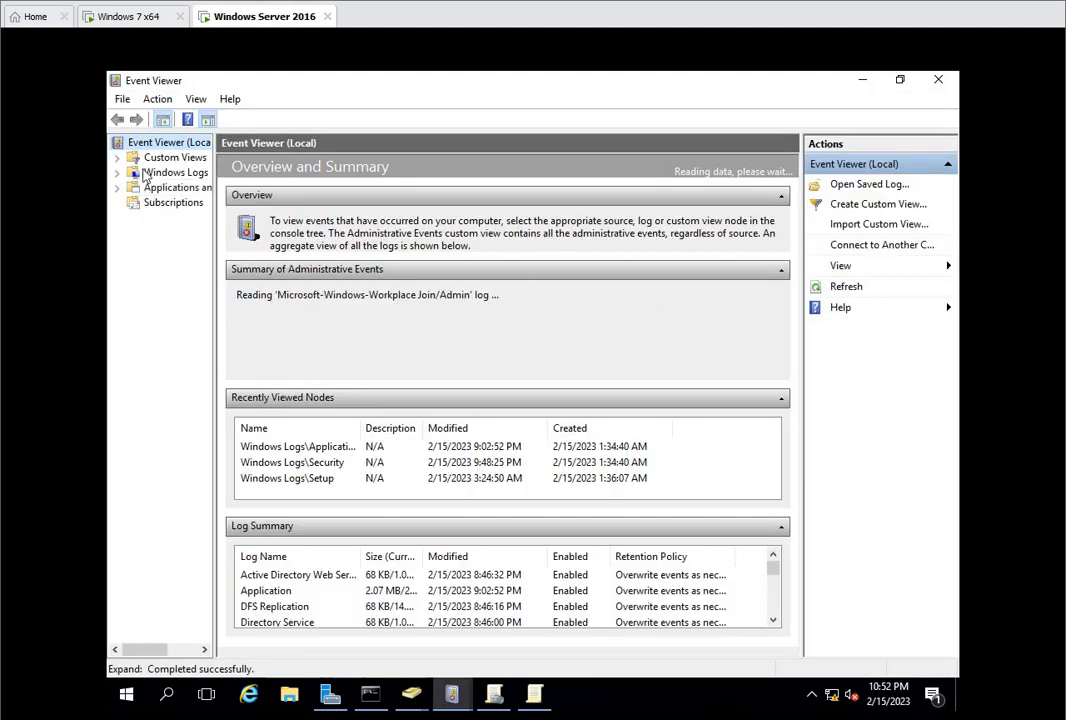
pyautogui.click(118, 174)
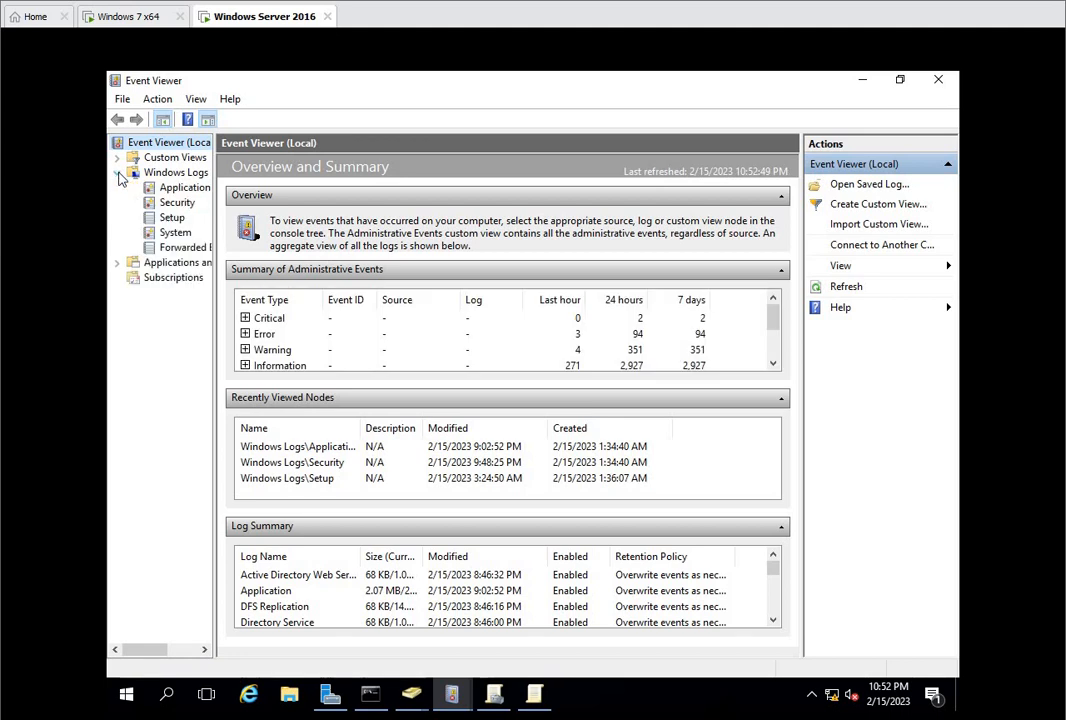
# Step: Display the Security log under Windows Logs in the maximized Event Viewer window
pyautogui.click(176, 204)
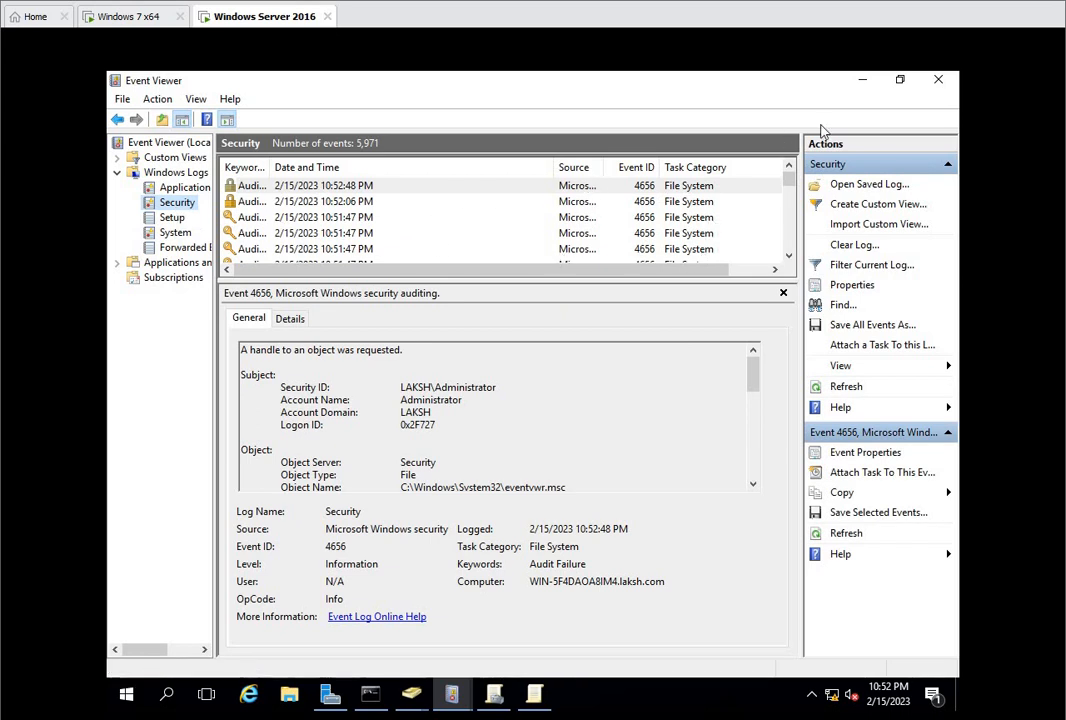
pyautogui.click(900, 79)
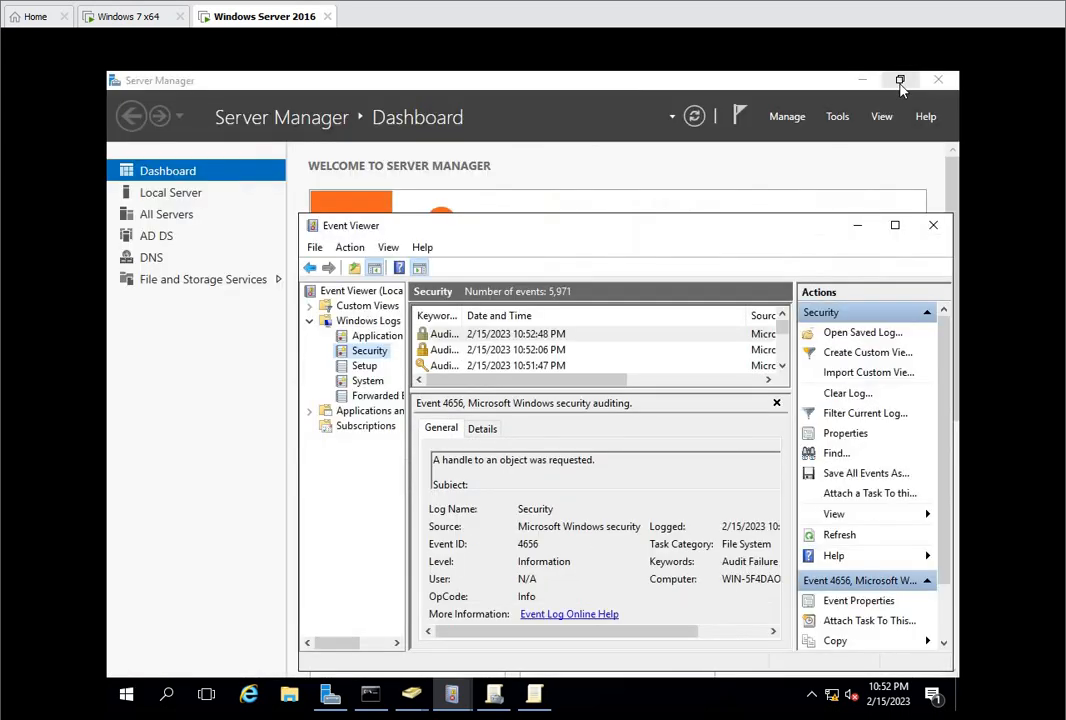
pyautogui.click(895, 228)
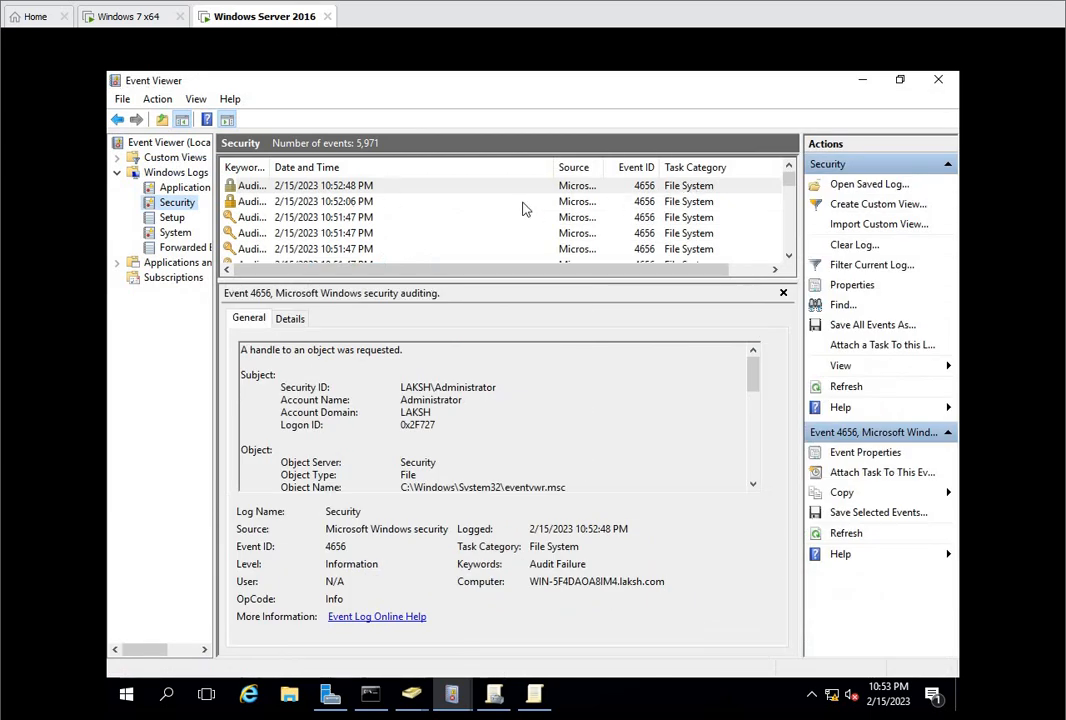
# Step: Open the properties of the 10:52:06 PM audit failure event, read through its general description and close them
pyautogui.click(364, 203)
pyautogui.doubleClick(364, 203)
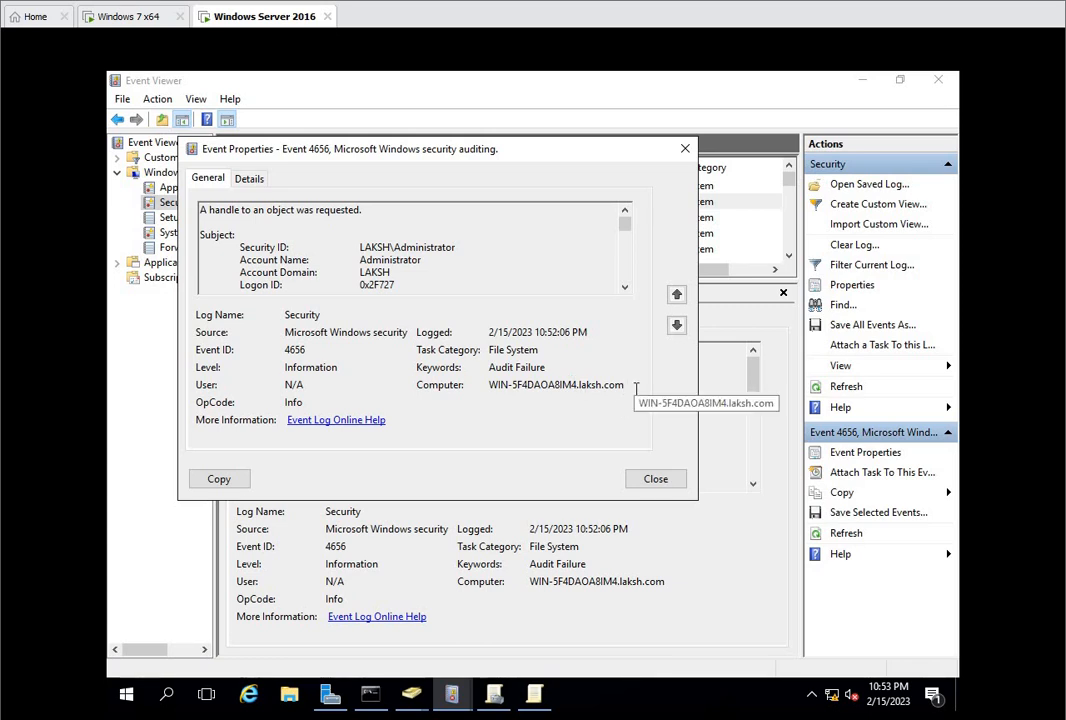
pyautogui.scroll(-4, 466, 261)
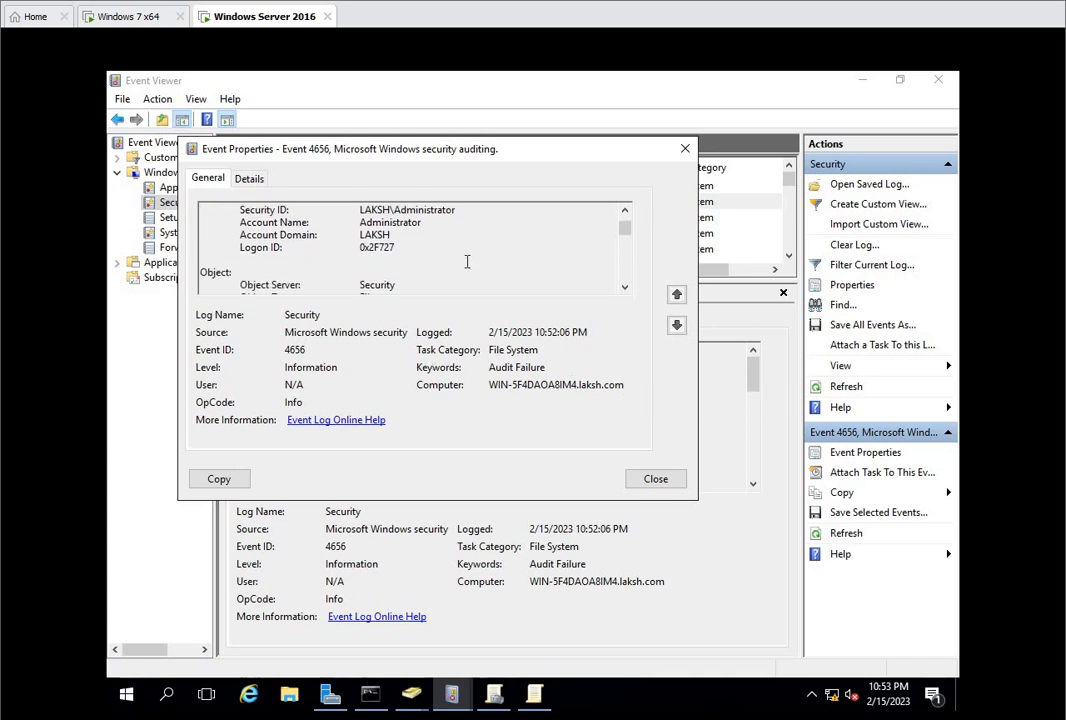
pyautogui.scroll(-5, 538, 250)
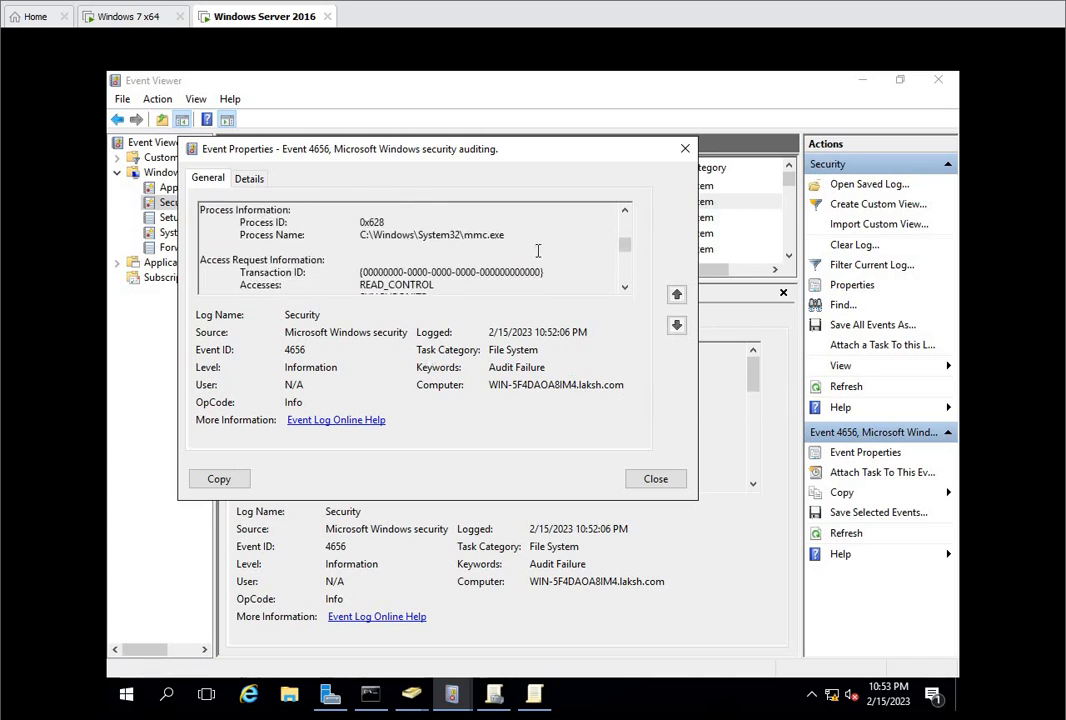
pyautogui.scroll(-4, 539, 251)
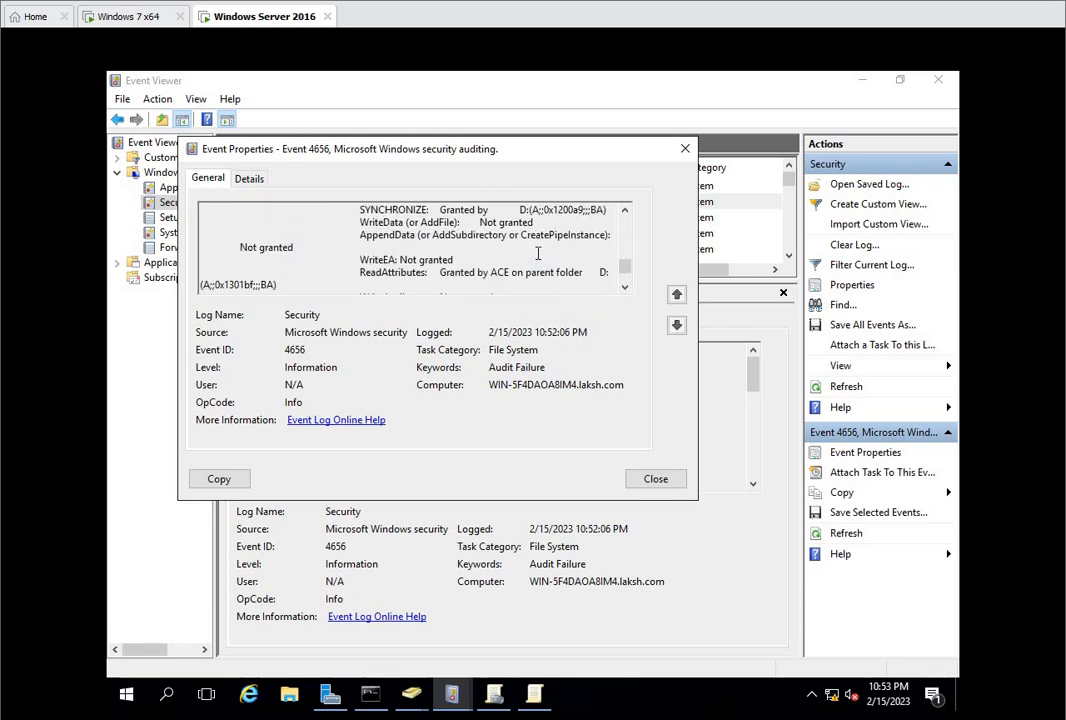
pyautogui.scroll(-1, 542, 256)
pyautogui.scroll(-1, 542, 256)
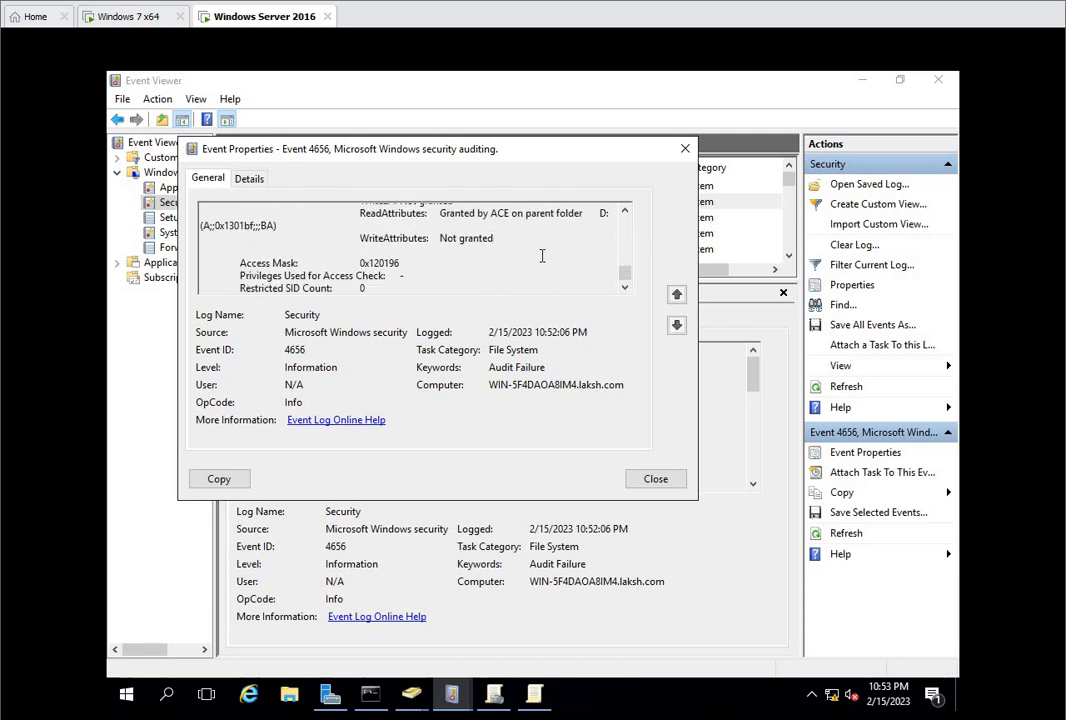
pyautogui.click(684, 149)
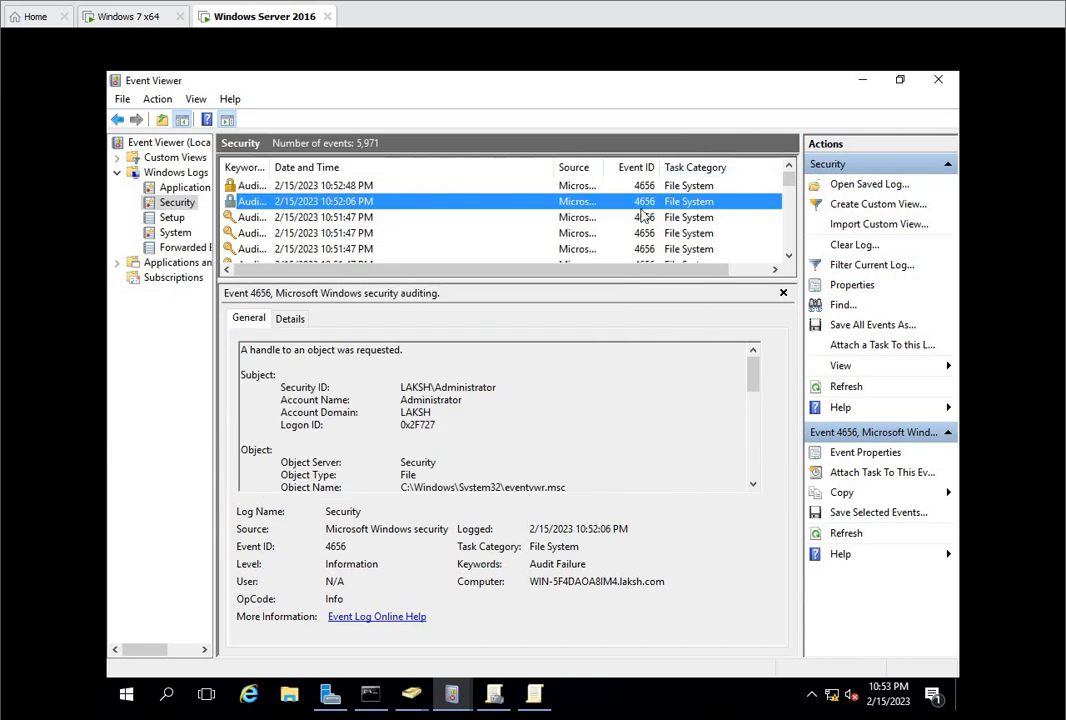
# Step: Open the properties of the topmost 10:51:47 PM event, examine its subject account and object name, and close them
pyautogui.doubleClick(352, 218)
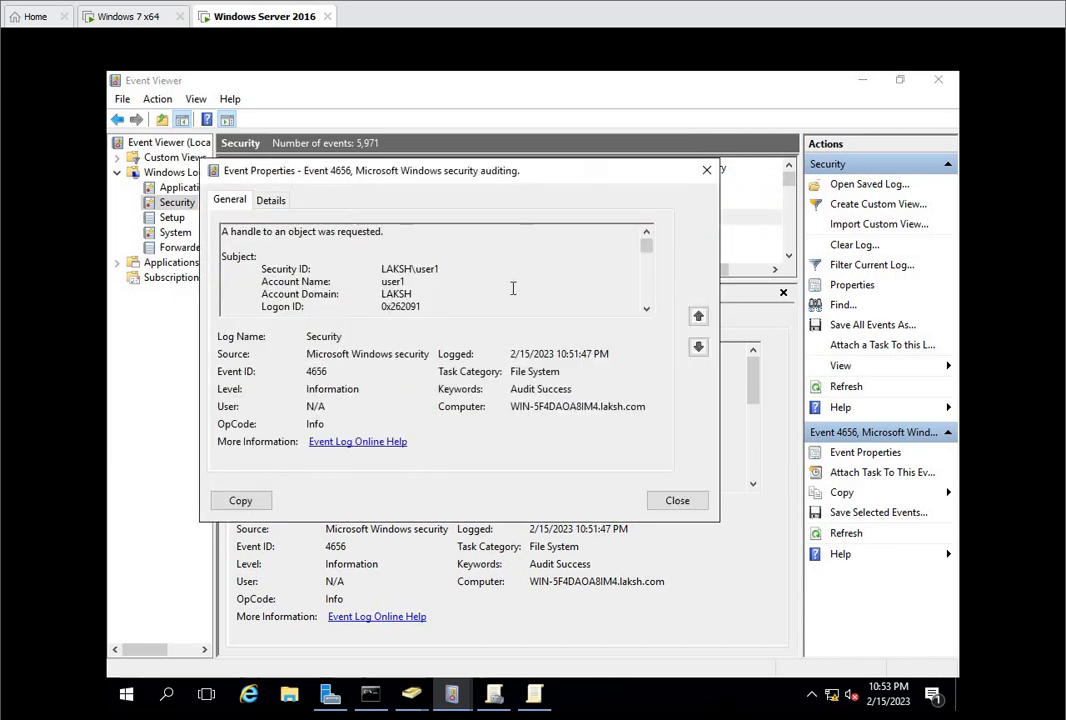
pyautogui.doubleClick(447, 272)
pyautogui.scroll(-3, 513, 268)
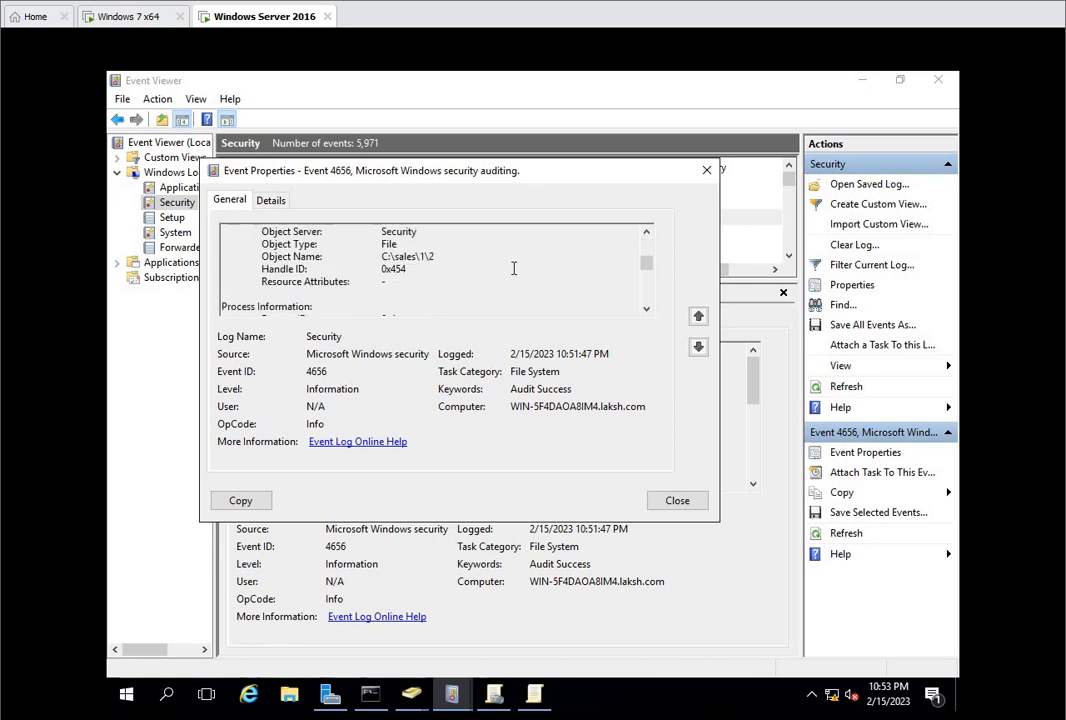
pyautogui.click(461, 260)
pyautogui.moveTo(457, 261); pyautogui.dragTo(429, 257)
pyautogui.click(467, 258)
pyautogui.moveTo(452, 258); pyautogui.dragTo(393, 257)
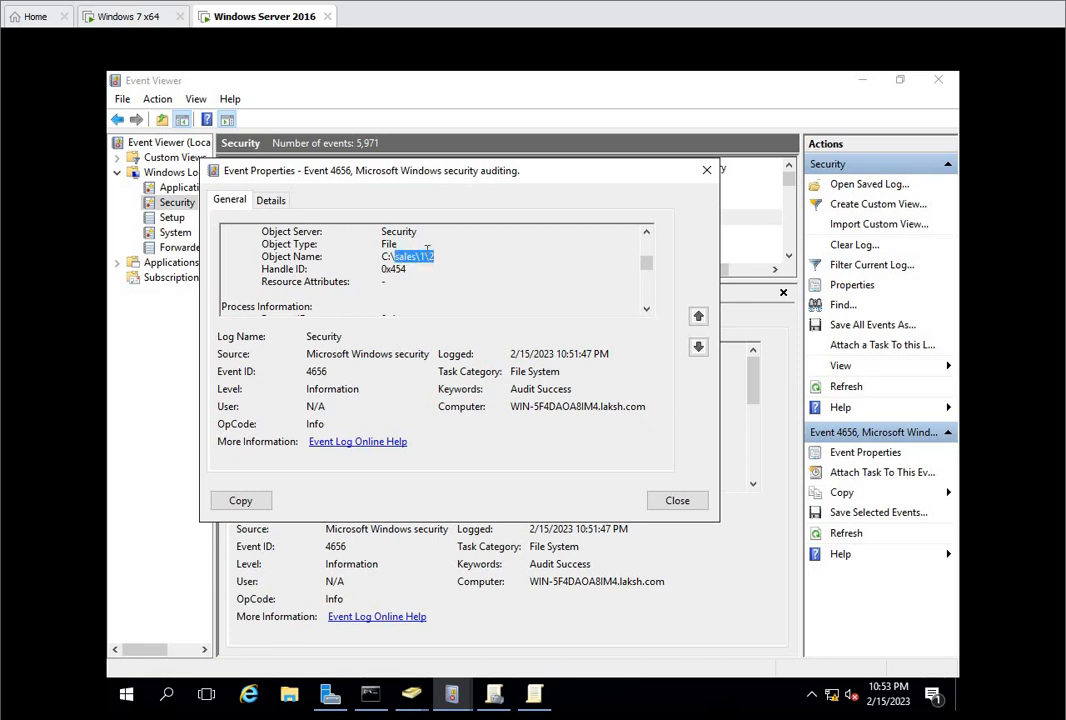
pyautogui.click(497, 266)
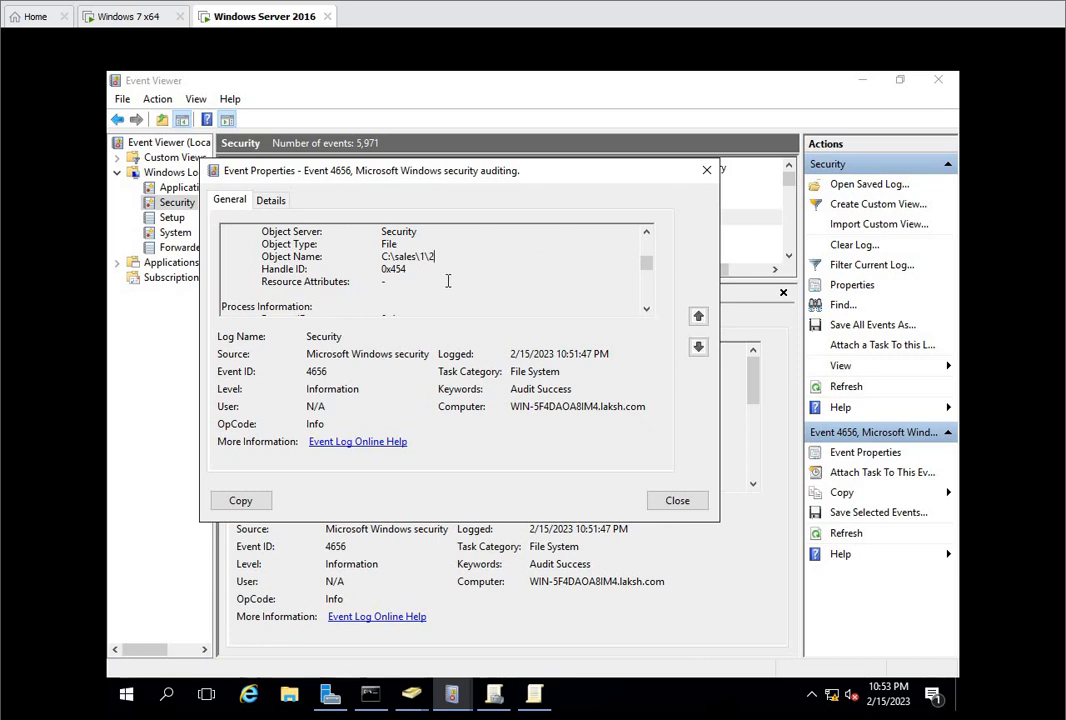
pyautogui.scroll(5, 486, 246)
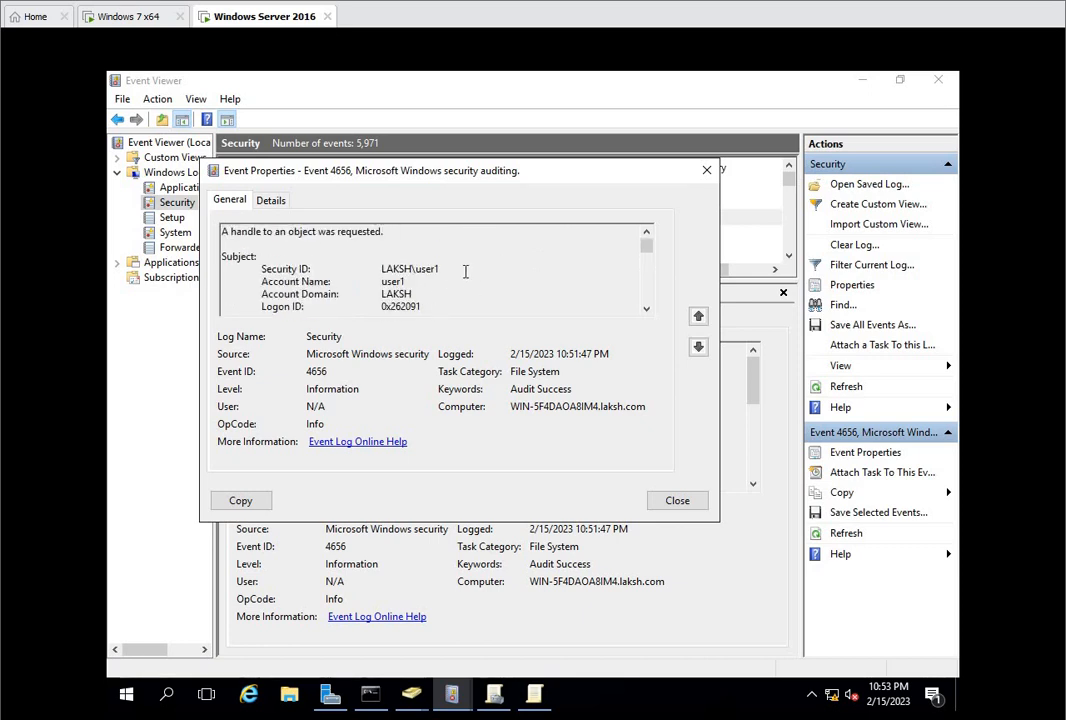
pyautogui.scroll(-3, 490, 270)
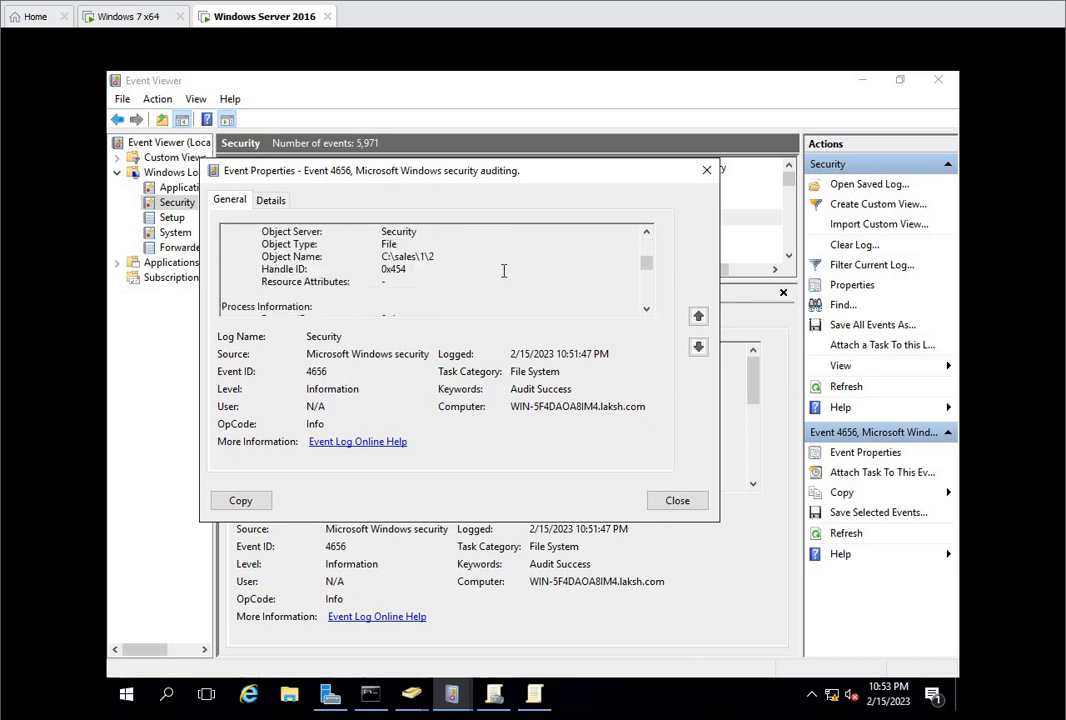
pyautogui.moveTo(416, 257); pyautogui.dragTo(438, 257)
pyautogui.click(663, 501)
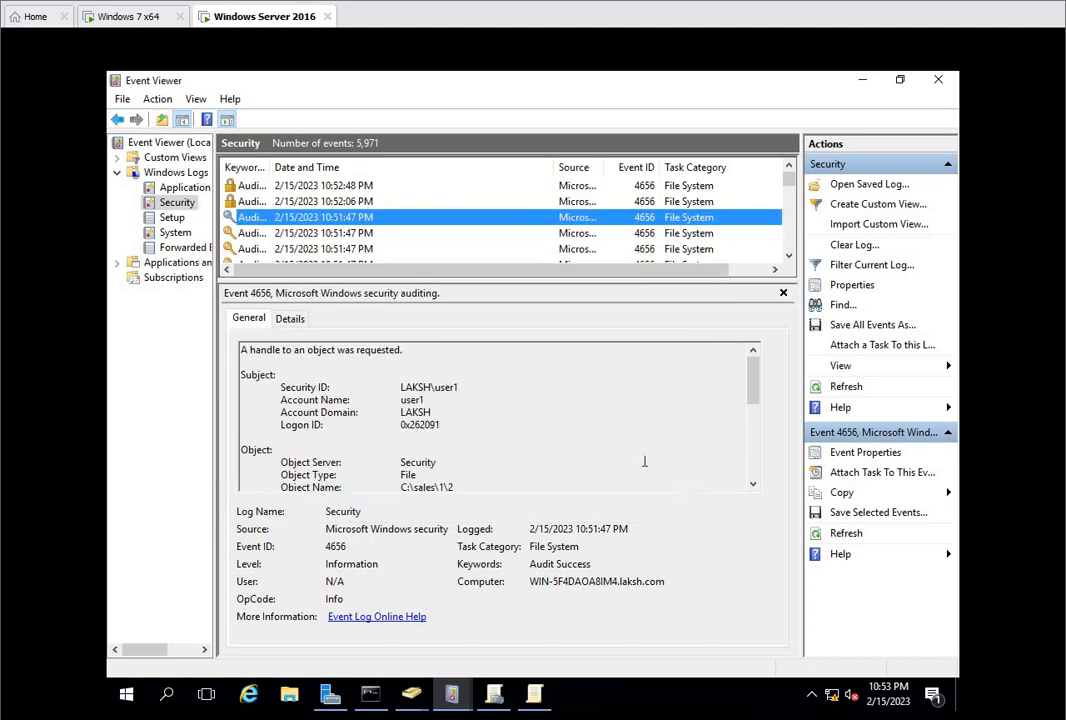